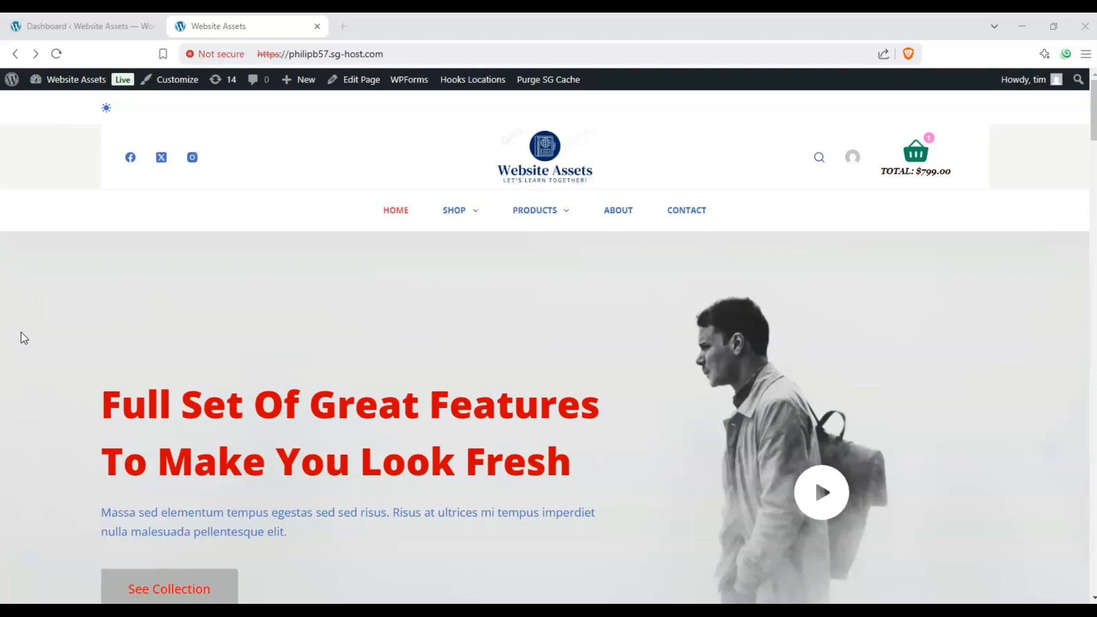
pyautogui.scroll(-3, 304, 220)
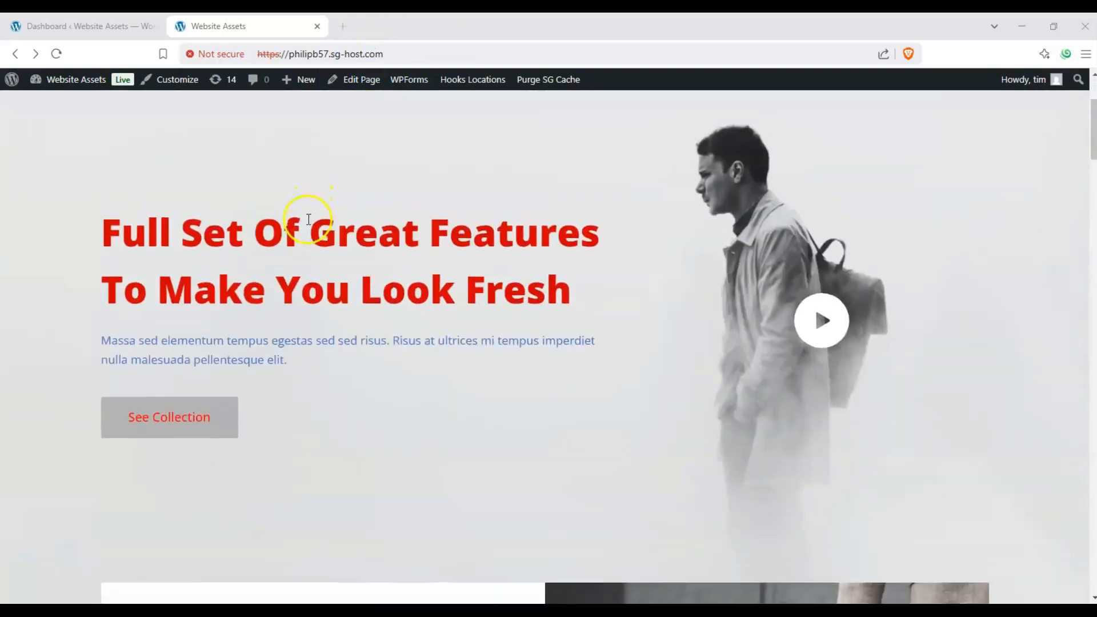
pyautogui.scroll(3, 305, 218)
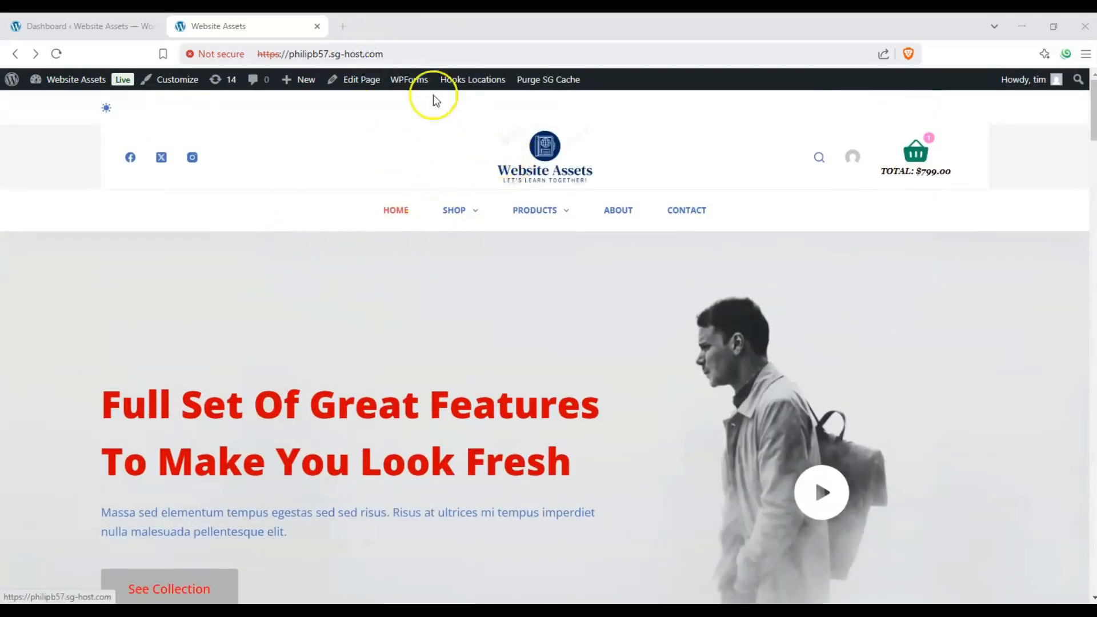
pyautogui.moveTo(285, 85)
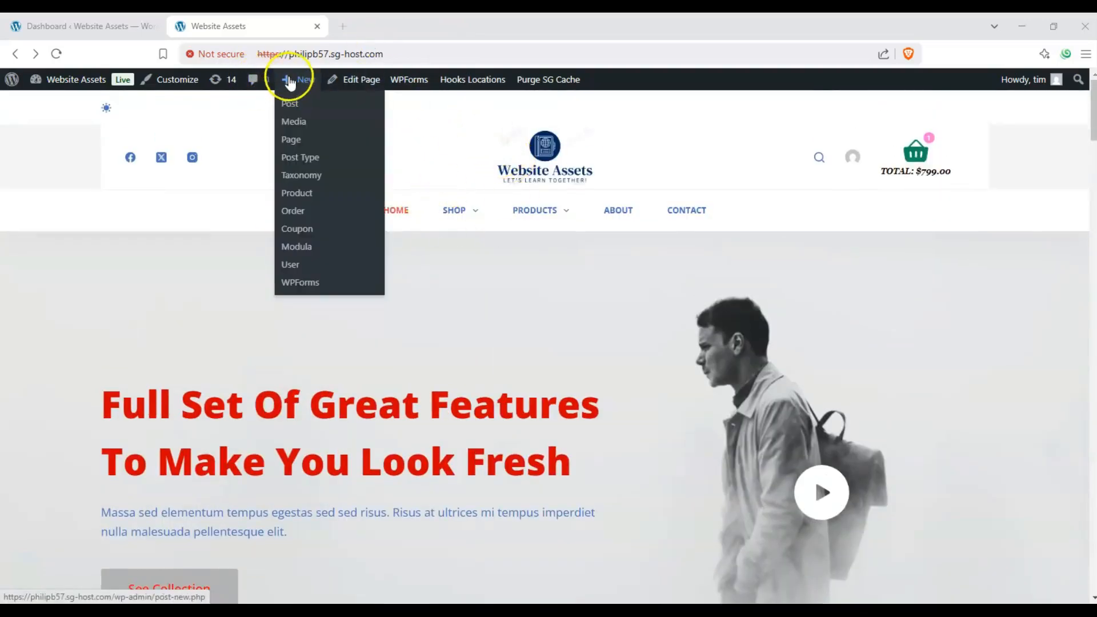
# - Switch to the WordPress dashboard and start a new page
pyautogui.click(81, 26)
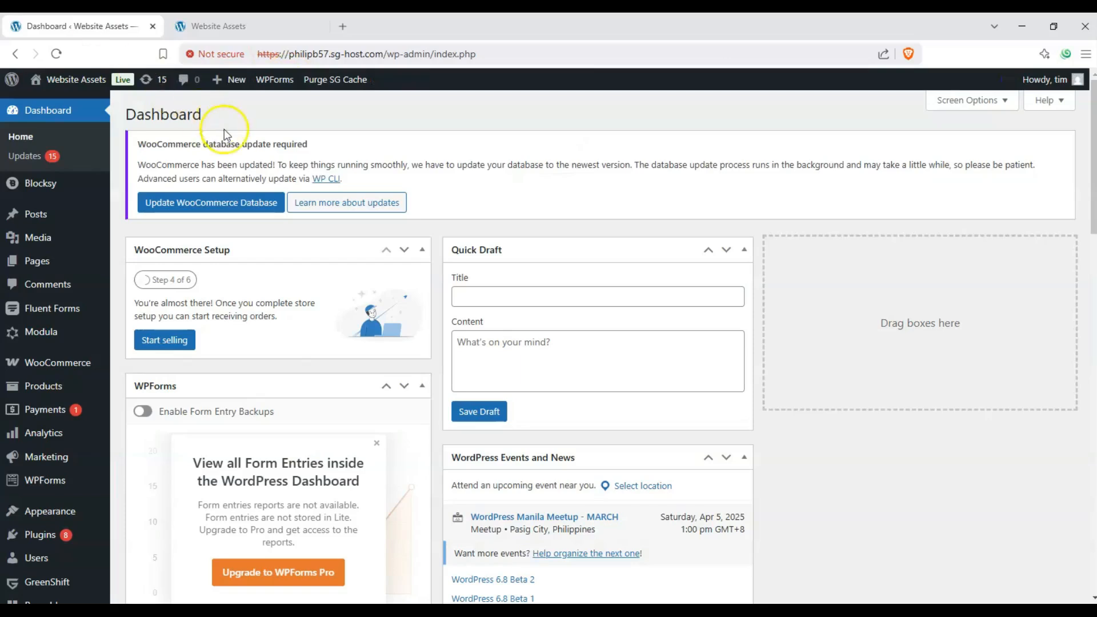
pyautogui.doubleClick(178, 114)
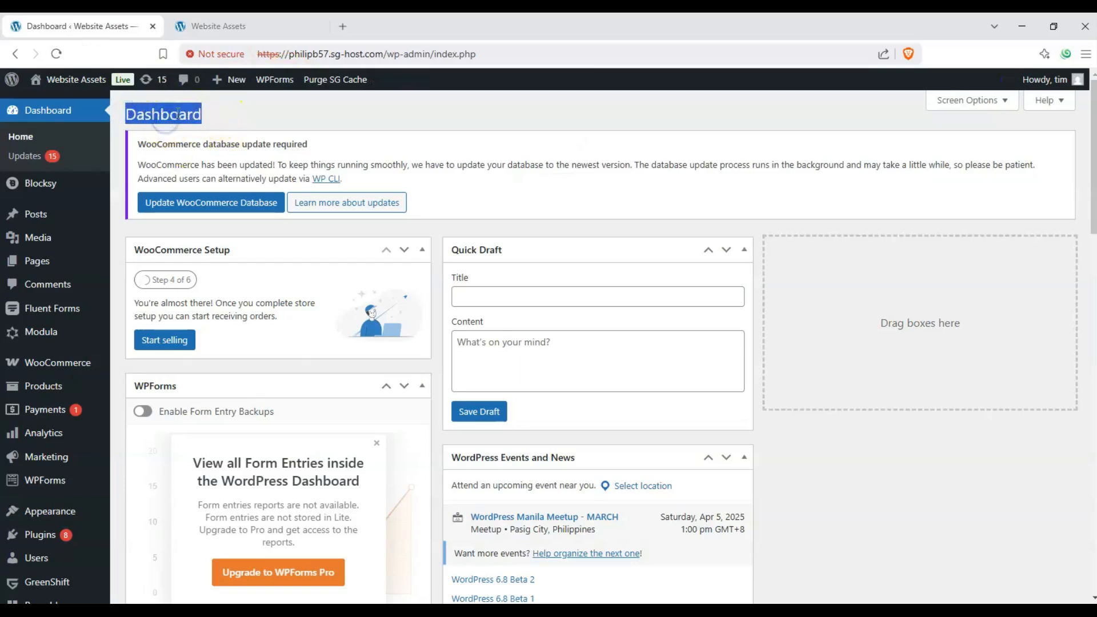
pyautogui.click(177, 115)
pyautogui.moveTo(60, 263)
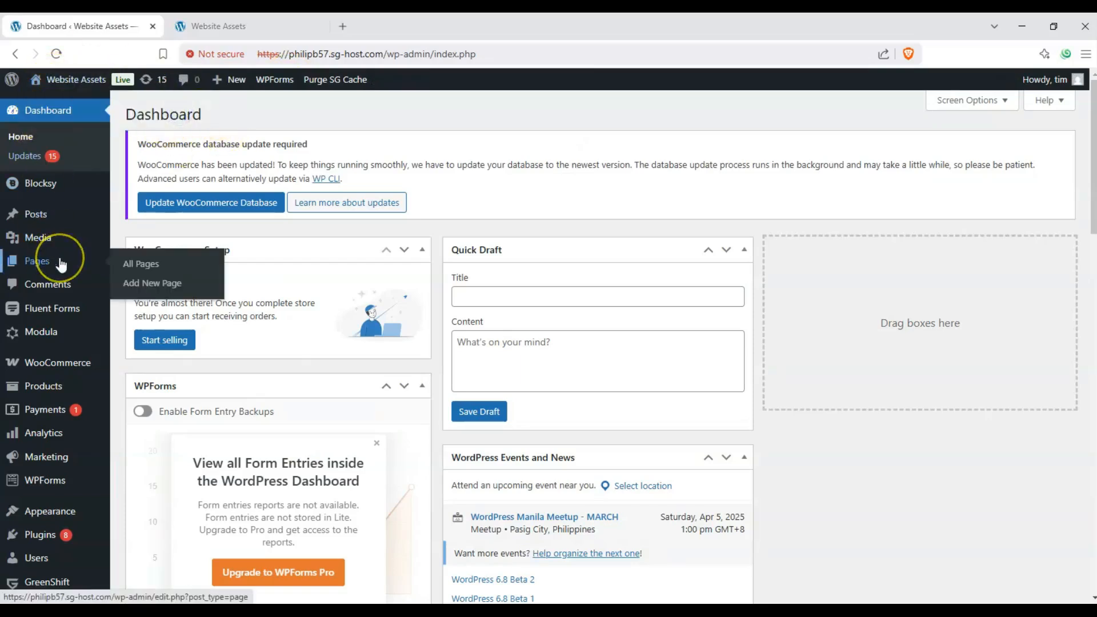
pyautogui.click(150, 285)
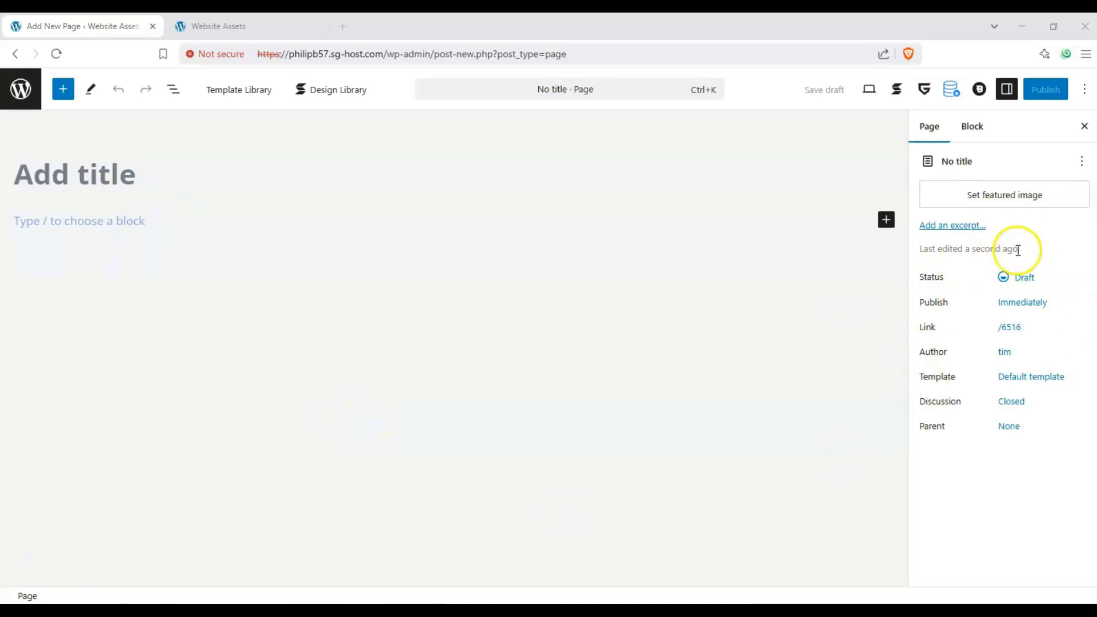
# - Show the block settings in the editor and title the page "Stackable tabs test"
pyautogui.click(1008, 89)
pyautogui.click(992, 122)
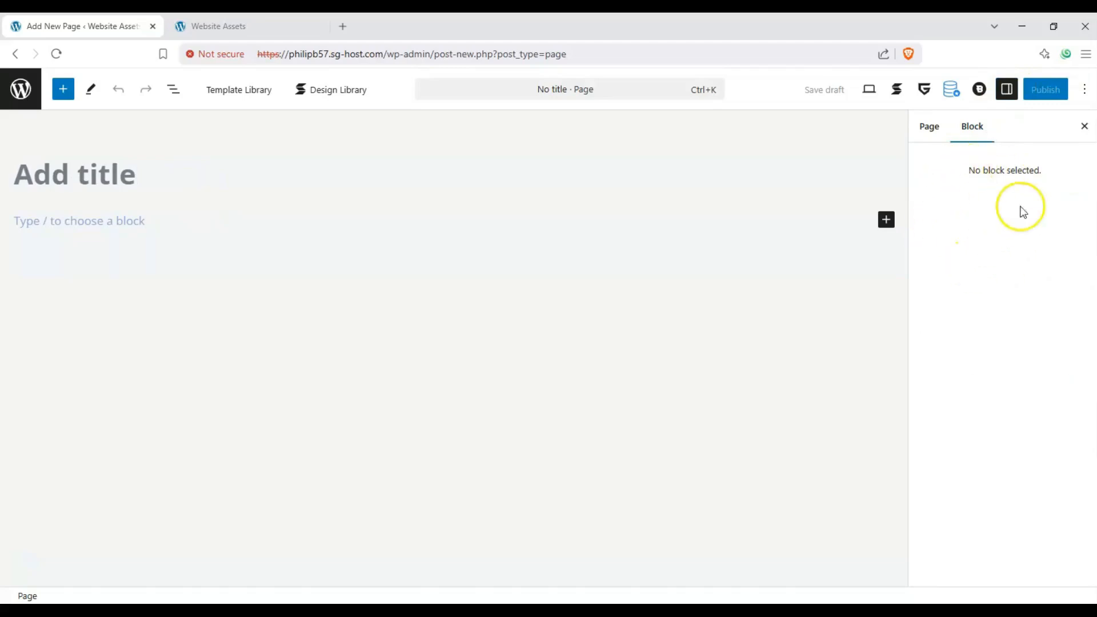
pyautogui.click(113, 175)
pyautogui.write('Stackable tabs test')
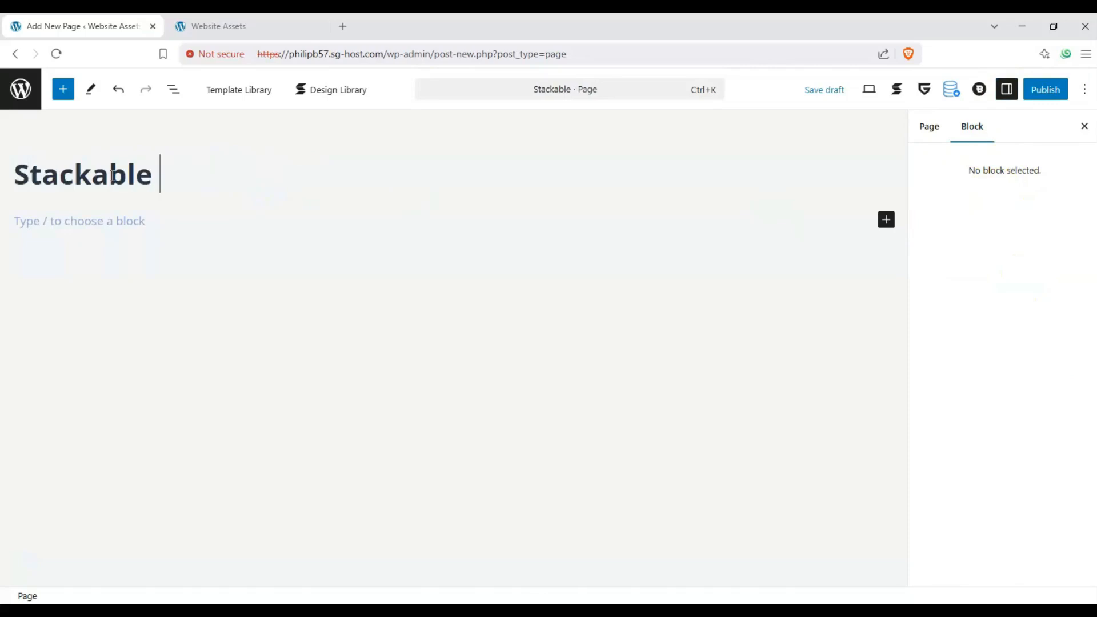
# - Insert the Stackable Tabs block below the page title
pyautogui.click(149, 241)
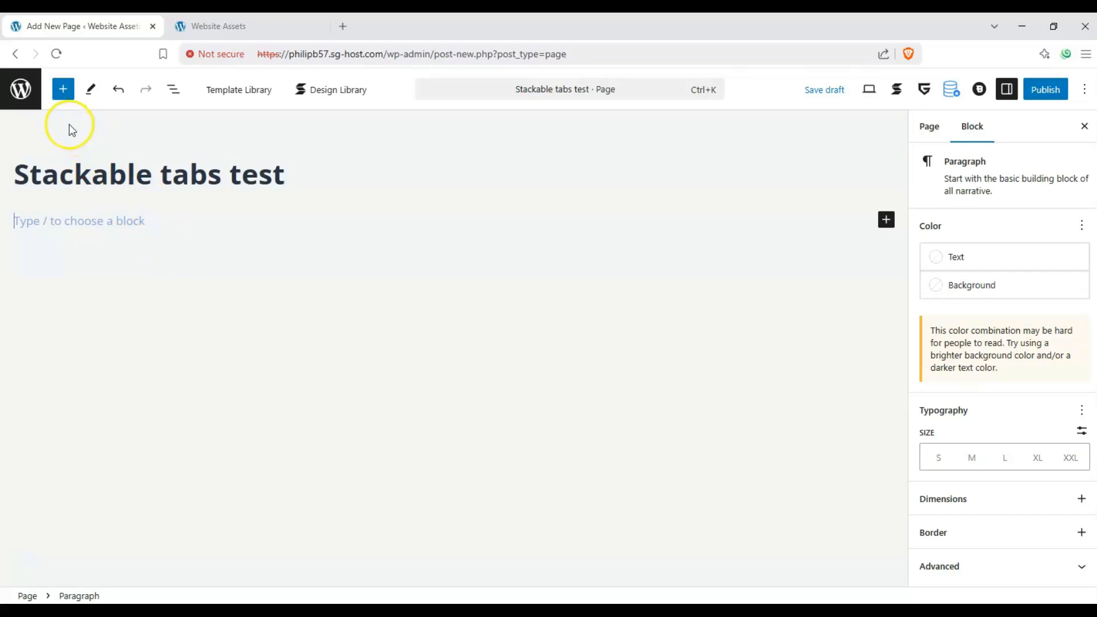
pyautogui.click(64, 96)
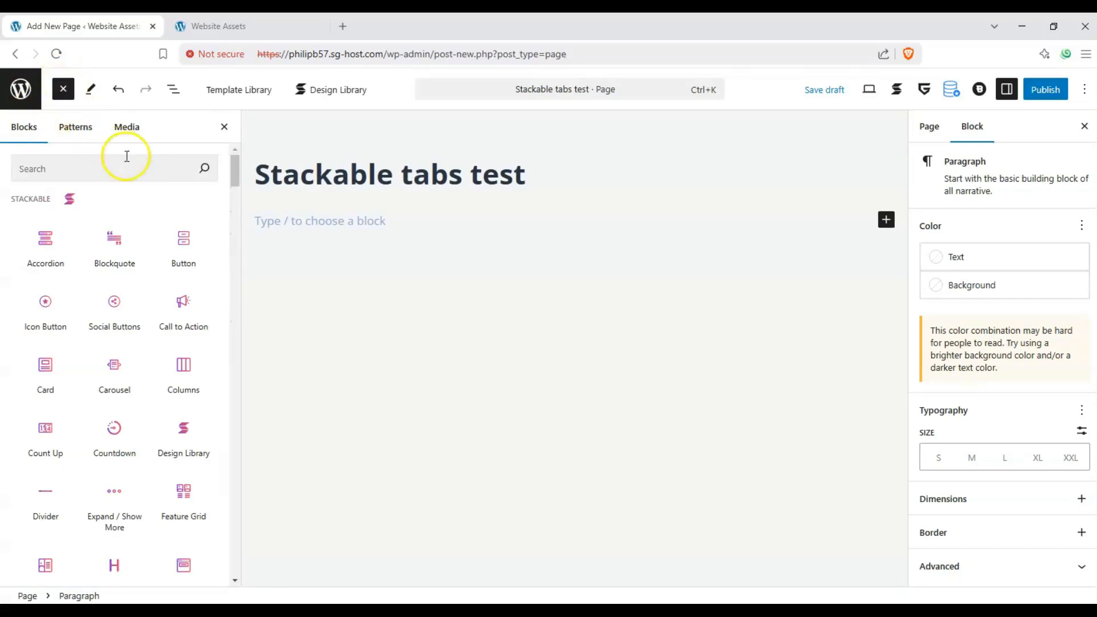
pyautogui.click(82, 164)
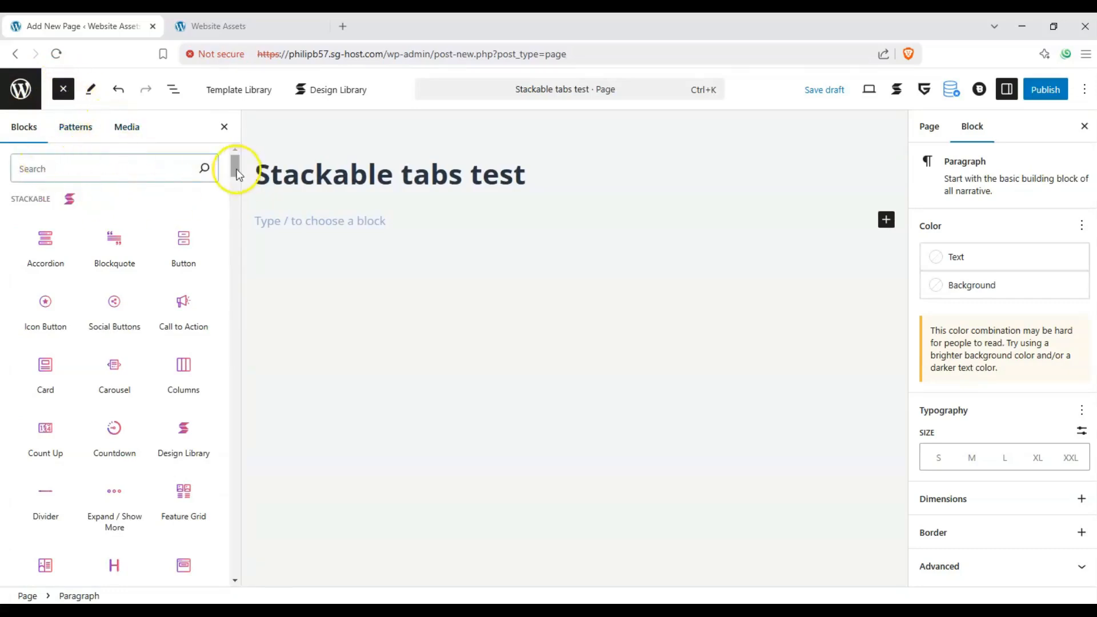
pyautogui.click(233, 147)
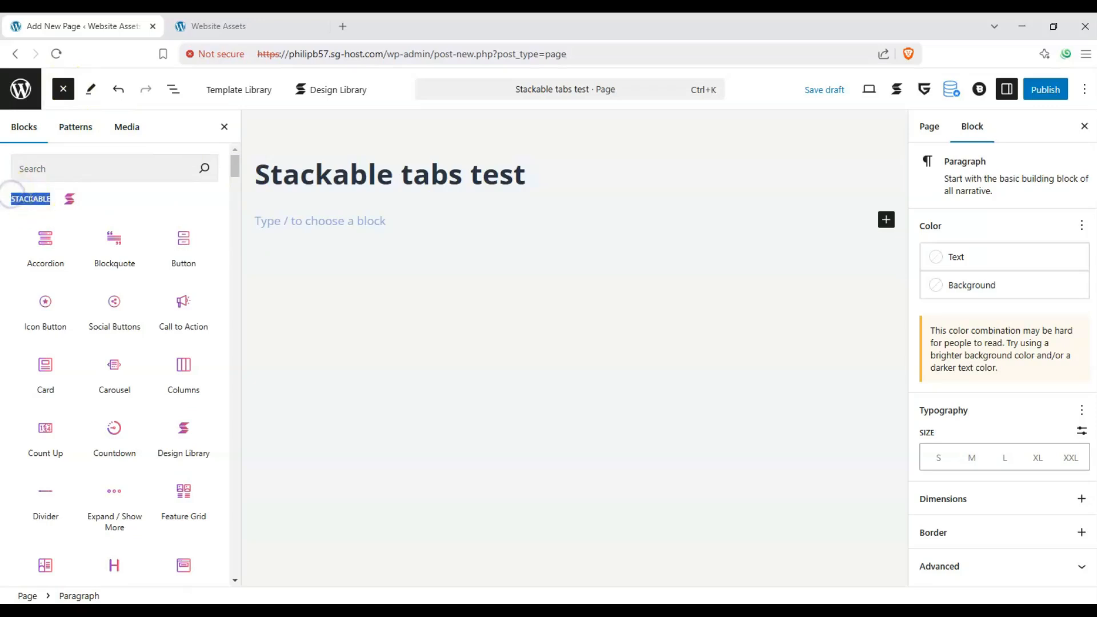
pyautogui.moveTo(237, 182); pyautogui.dragTo(228, 206)
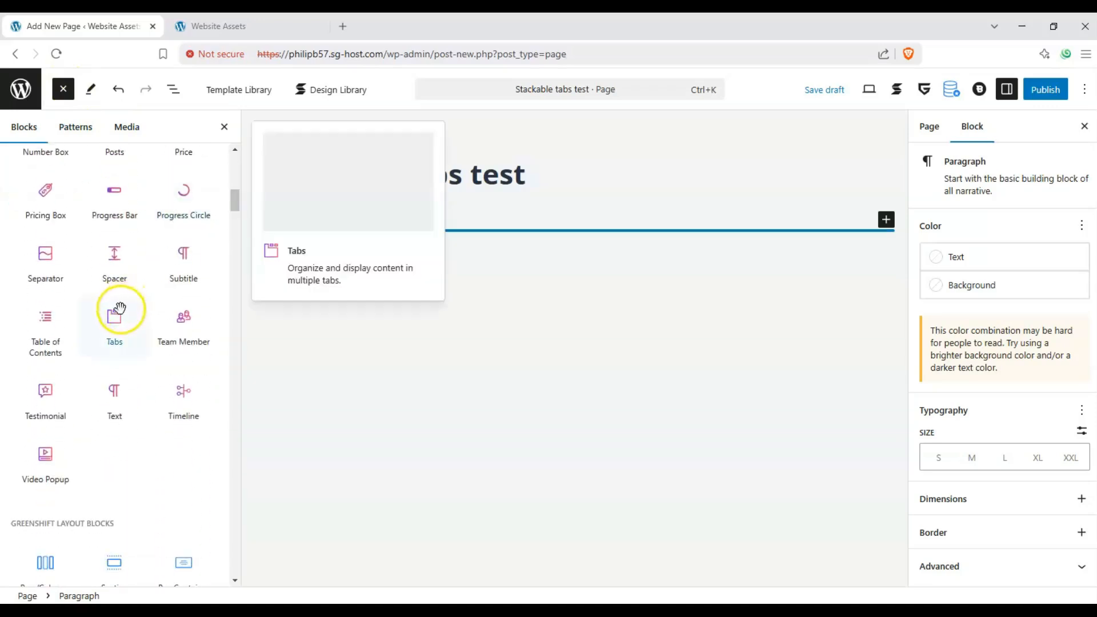
pyautogui.moveTo(118, 312); pyautogui.dragTo(375, 247)
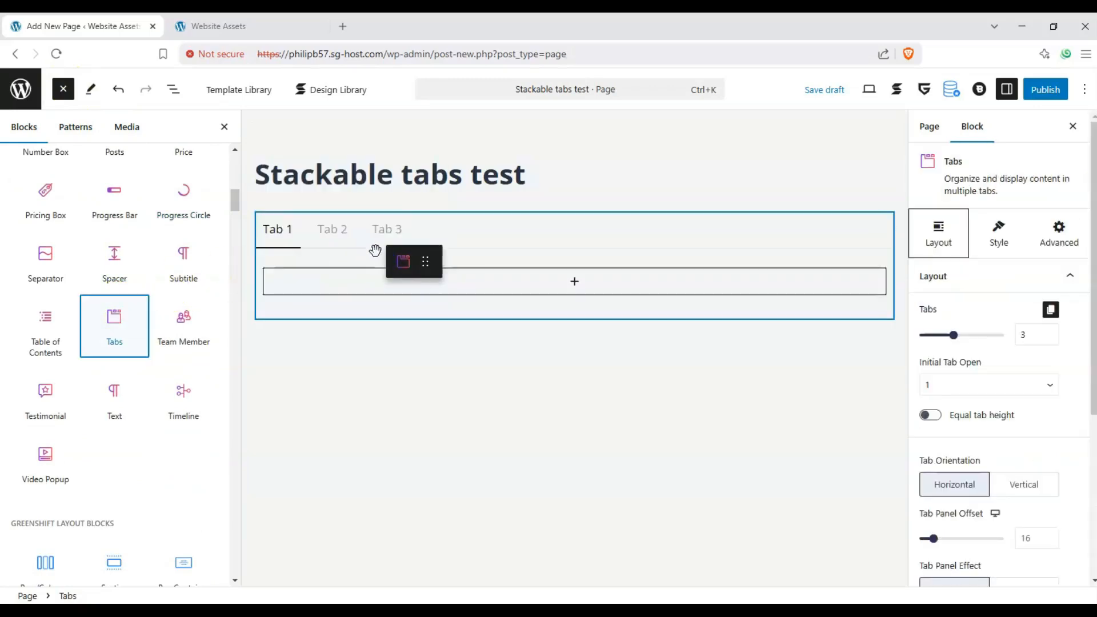
# - Move Tab 3 one place ahead of Tab 2 and return it to the last place
pyautogui.click(433, 278)
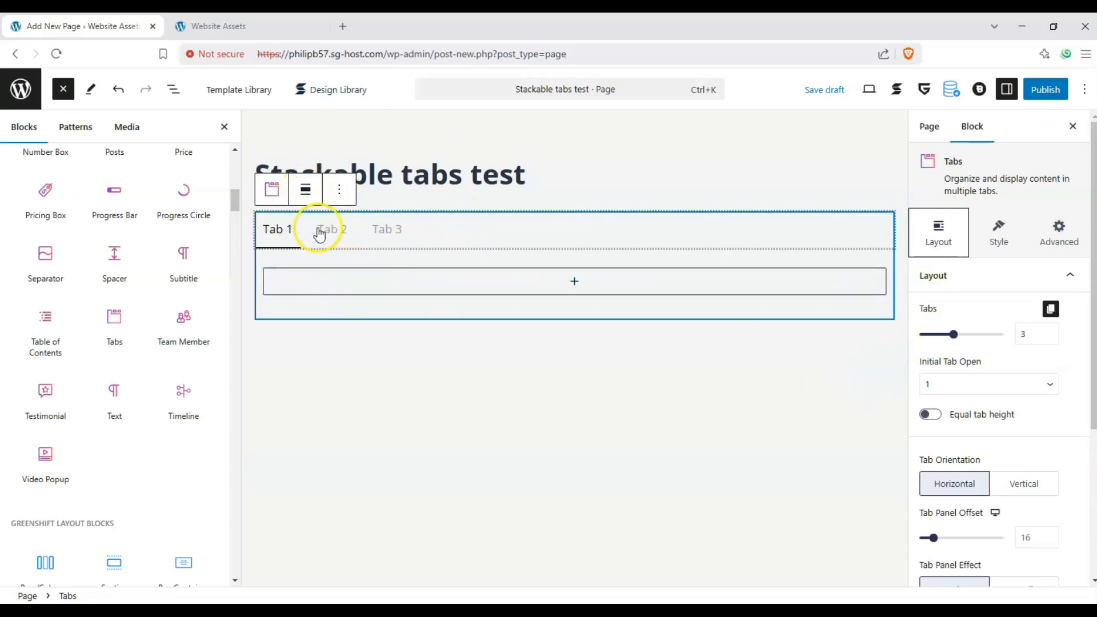
pyautogui.click(406, 232)
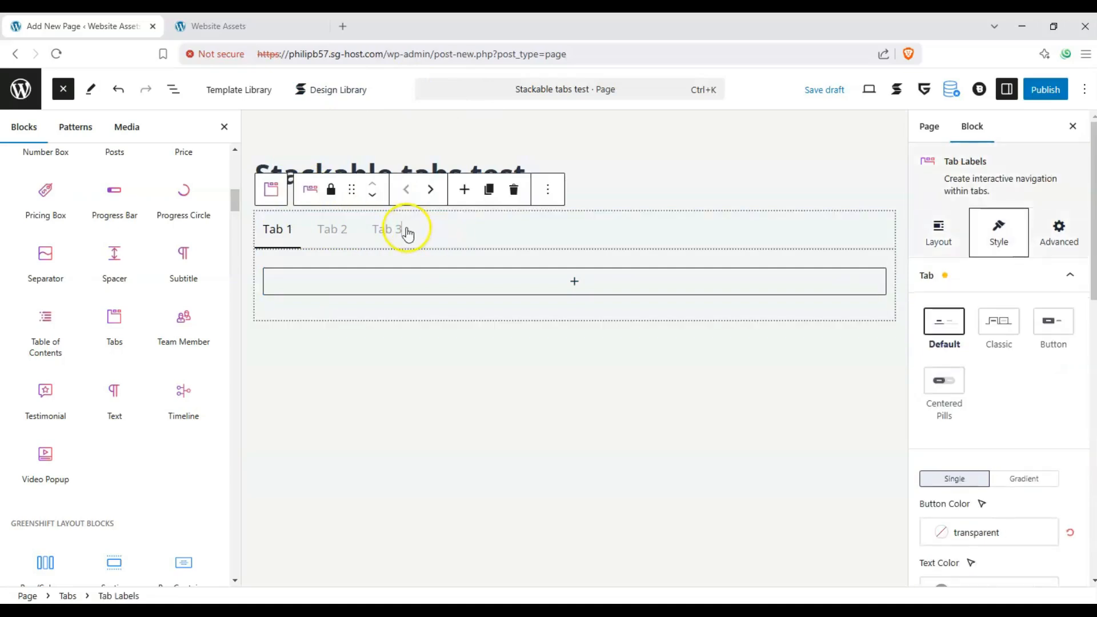
pyautogui.click(376, 236)
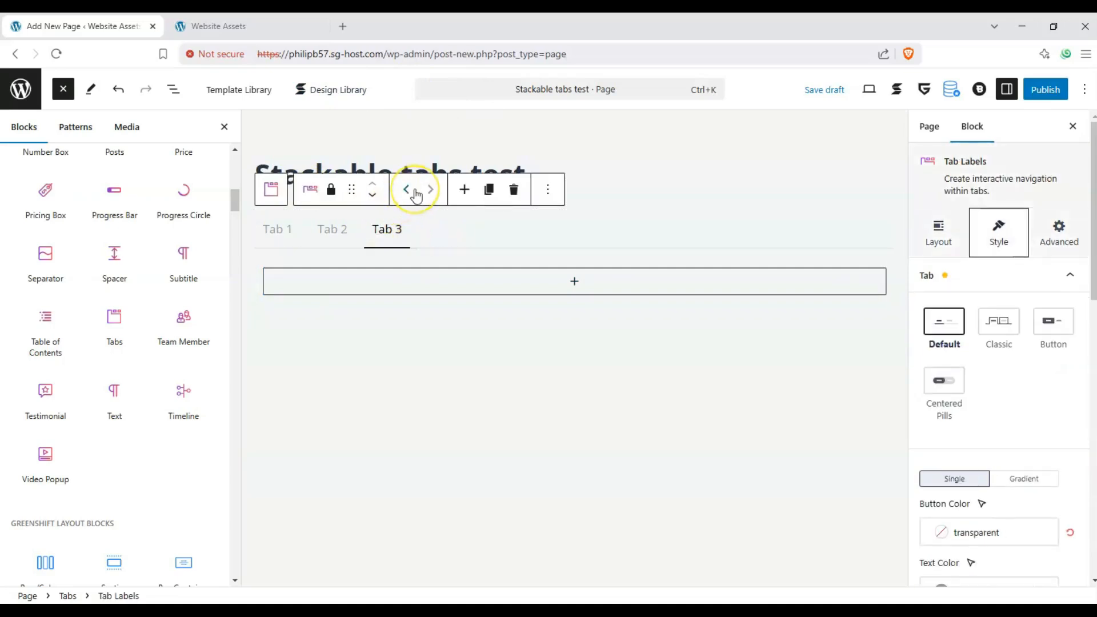
pyautogui.click(414, 190)
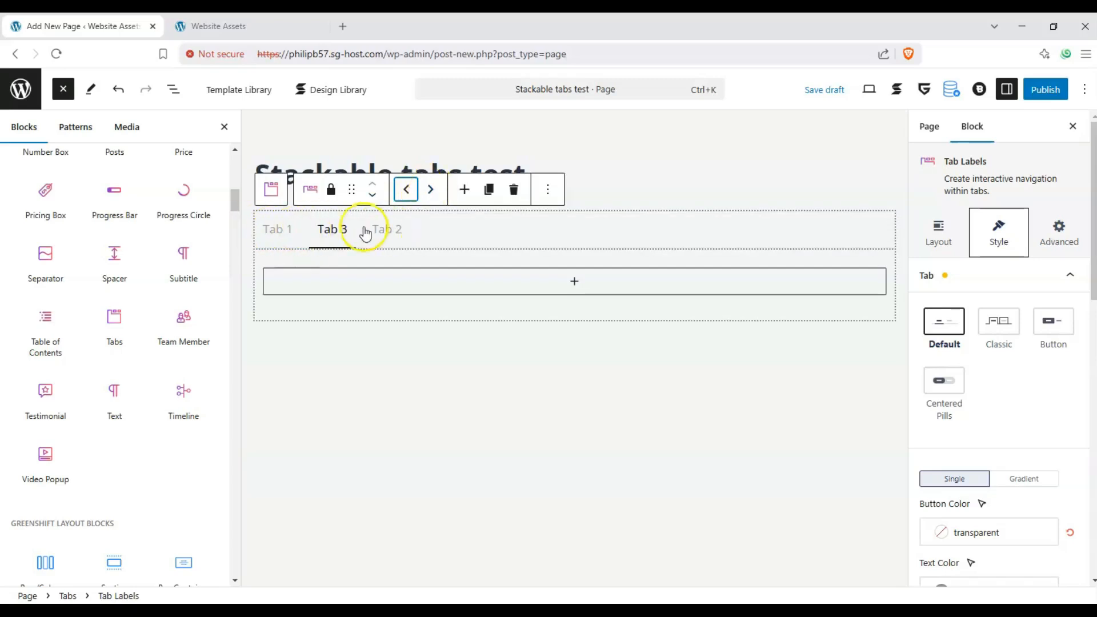
pyautogui.click(431, 190)
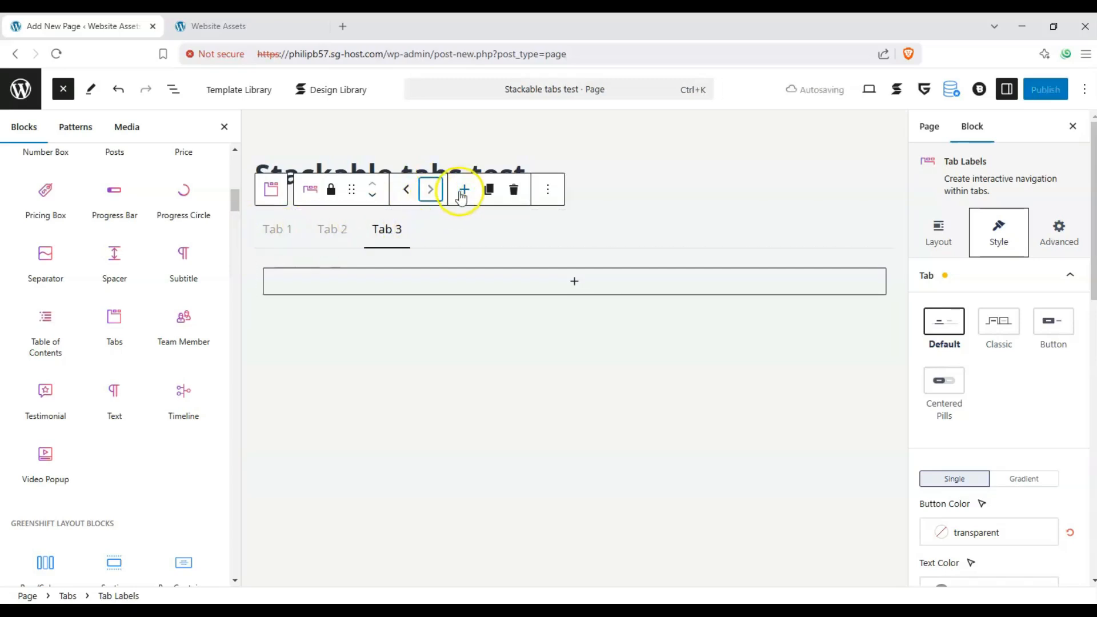
# - Add a new blank tab after Tab 3 and duplicate Tab 3
pyautogui.click(462, 191)
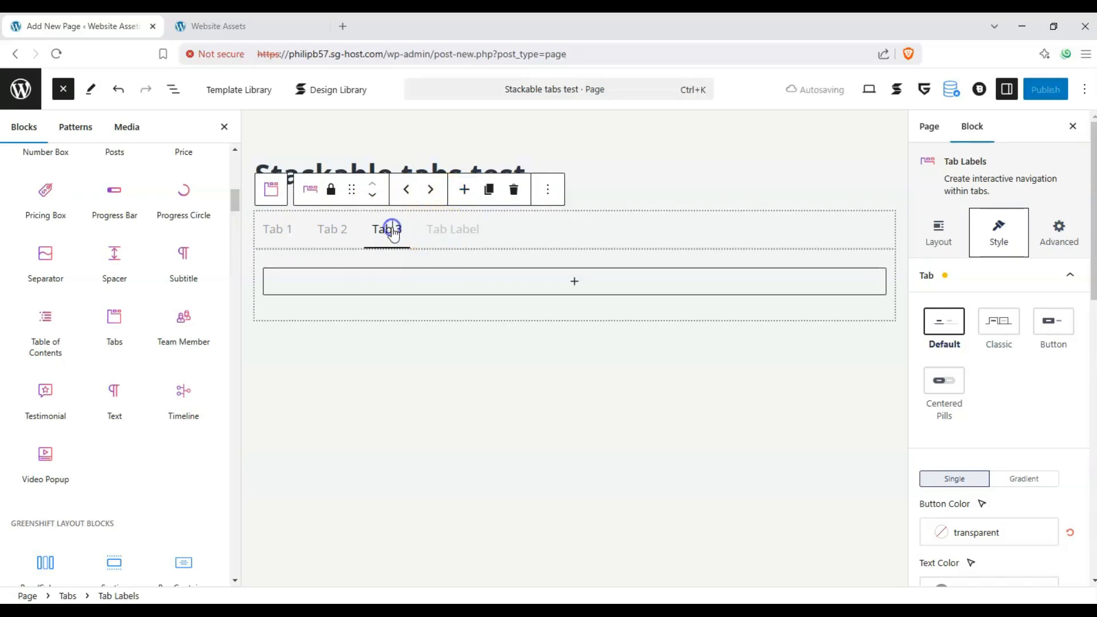
pyautogui.click(493, 194)
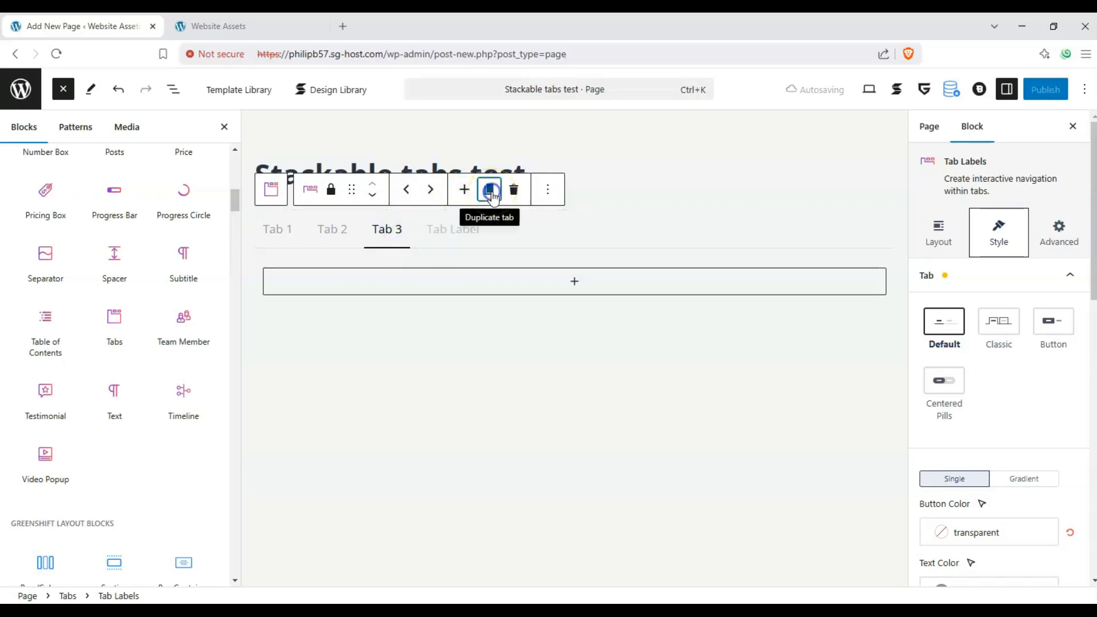
pyautogui.click(387, 230)
pyautogui.click(482, 225)
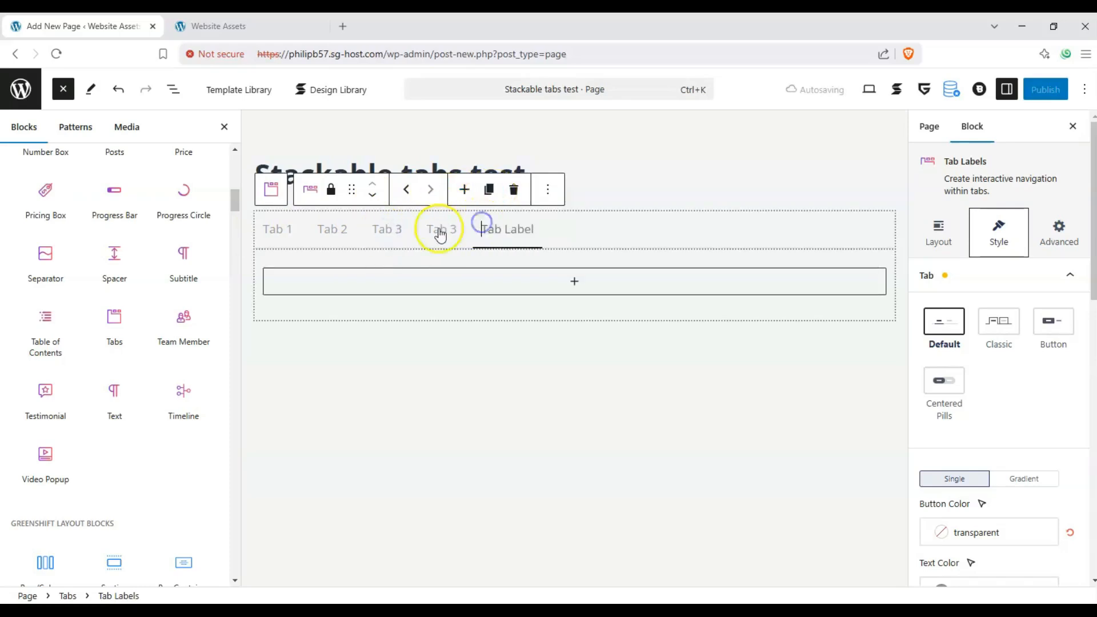
# - Insert a Stackable Icon block into the content area of Tab 1
pyautogui.click(285, 227)
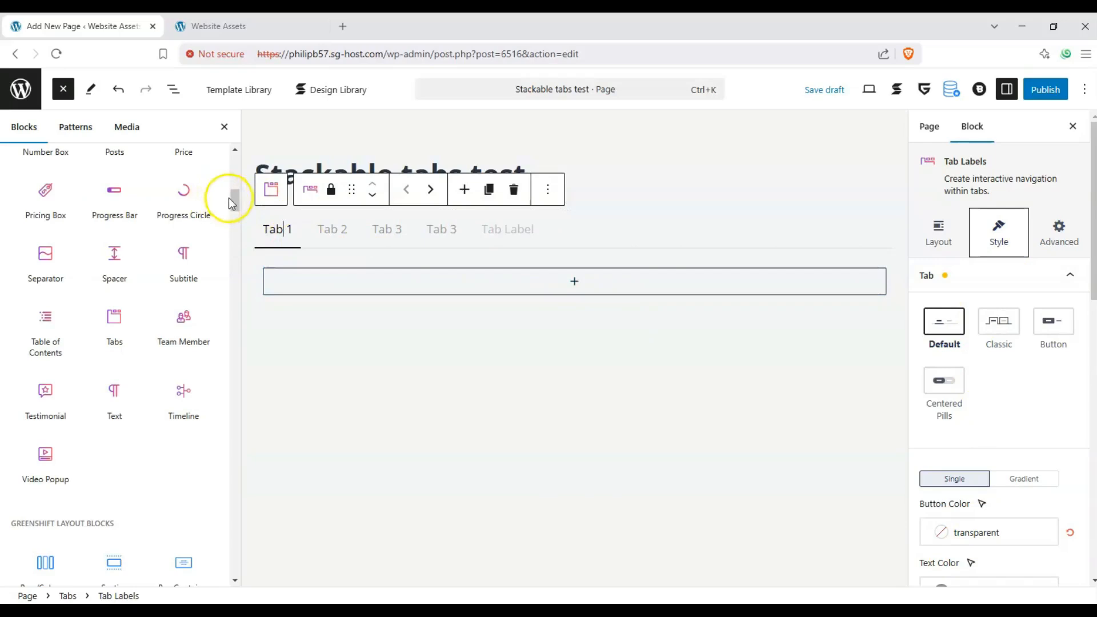
pyautogui.moveTo(232, 203); pyautogui.dragTo(231, 184)
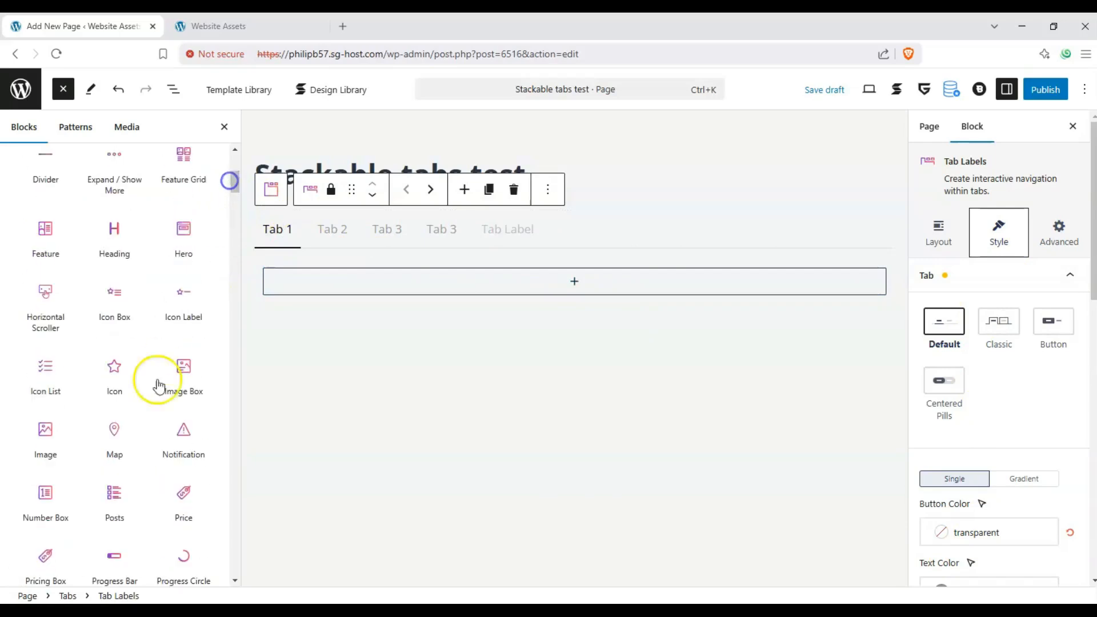
pyautogui.moveTo(114, 369); pyautogui.dragTo(558, 284)
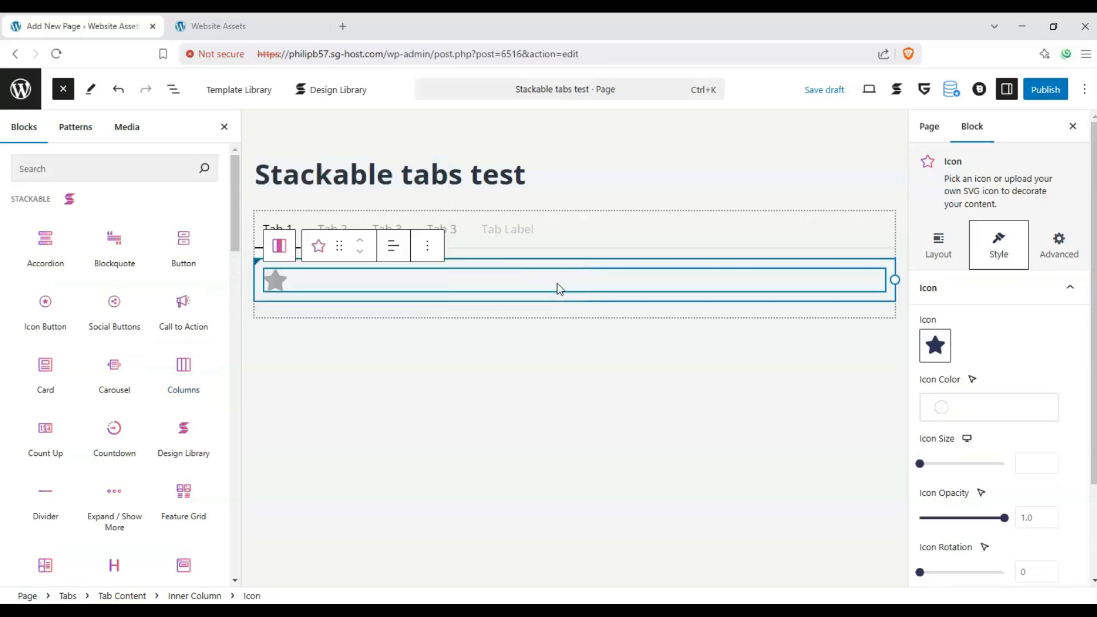
# - Add an Icon block to the content of Tab 2 and of the original Tab 3
pyautogui.click(346, 227)
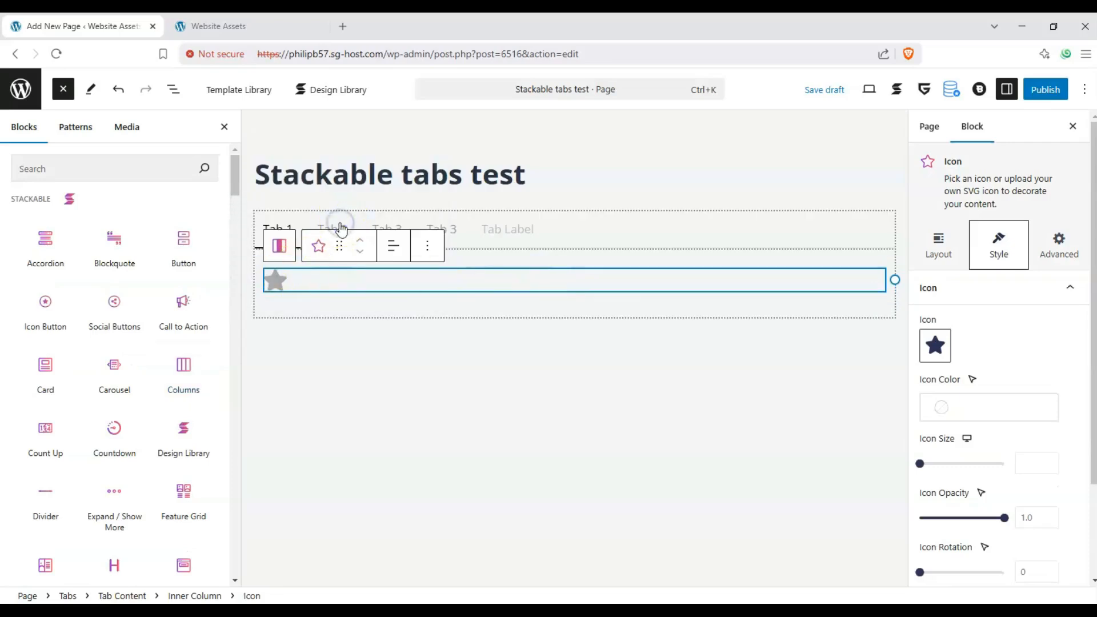
pyautogui.click(341, 228)
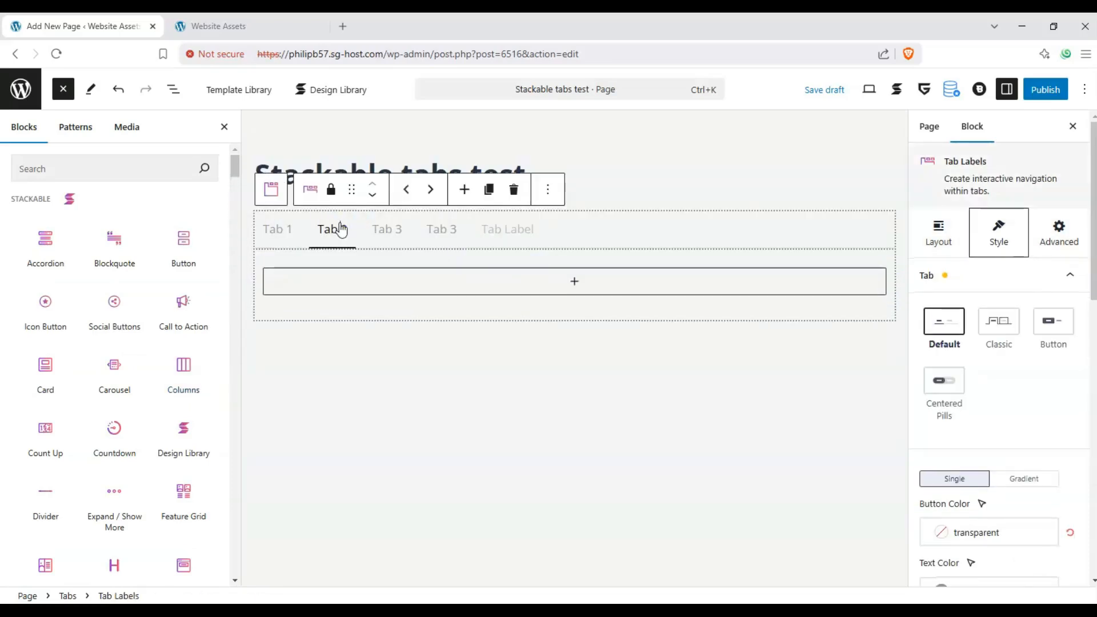
pyautogui.click(580, 294)
pyautogui.click(393, 451)
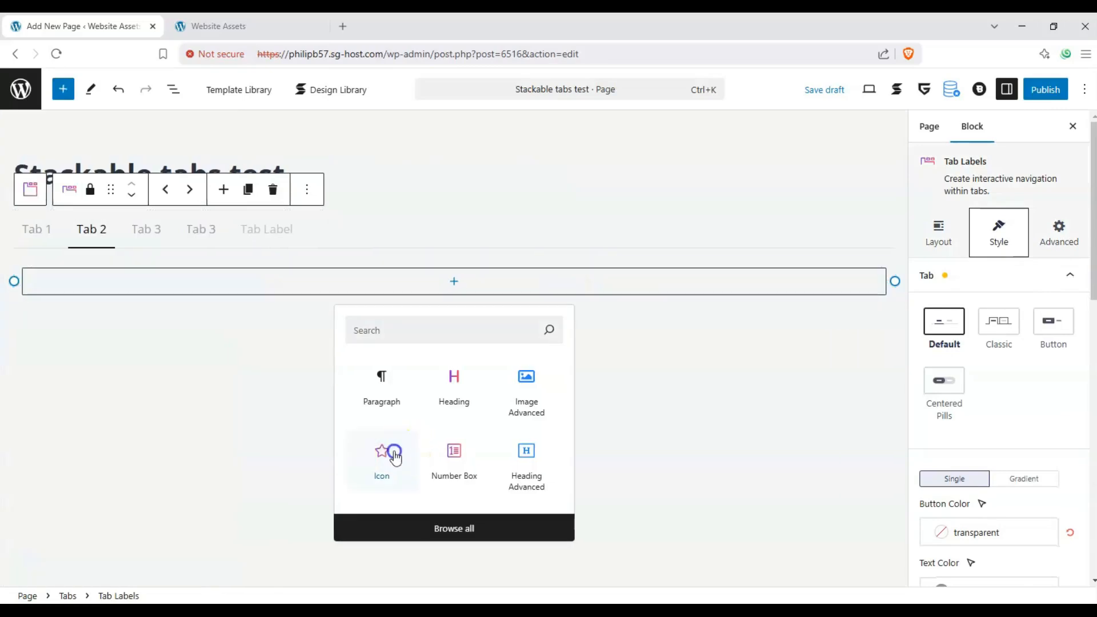
pyautogui.click(146, 229)
pyautogui.click(457, 281)
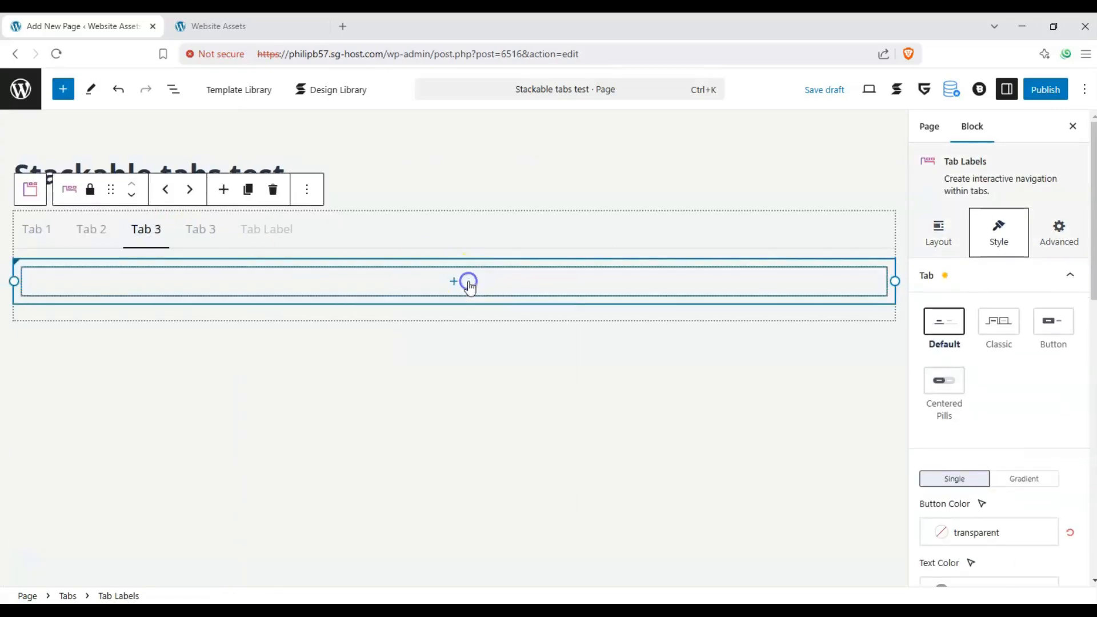
pyautogui.click(394, 466)
# - Add an Icon block to the content of the duplicated Tab 3 and of the unnamed last tab
pyautogui.click(196, 228)
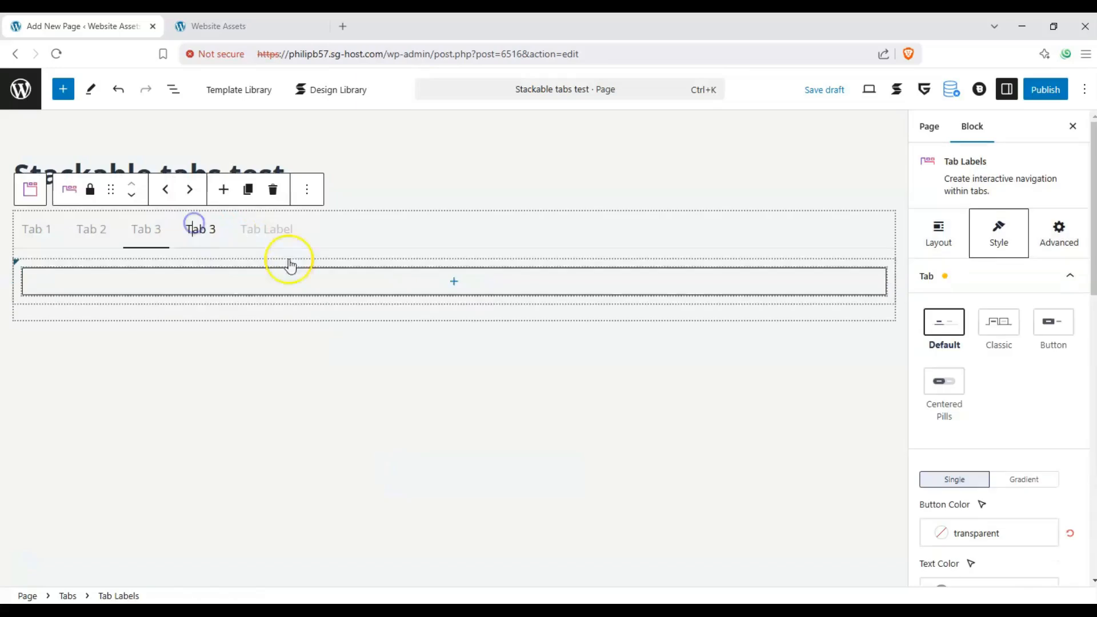
pyautogui.click(451, 280)
pyautogui.click(541, 389)
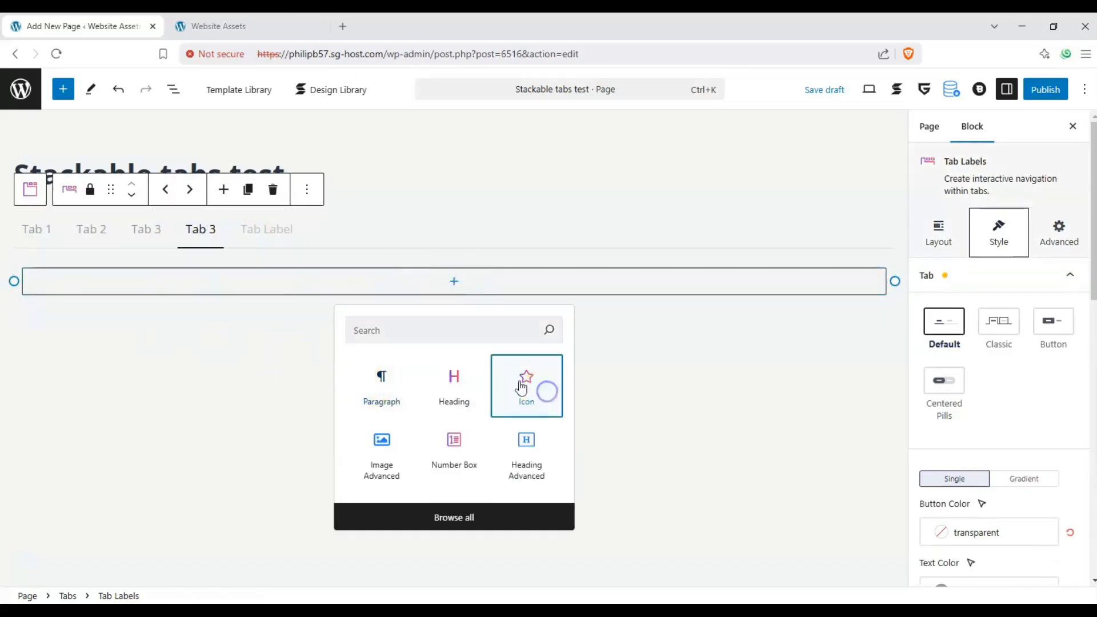
pyautogui.click(281, 238)
pyautogui.click(457, 281)
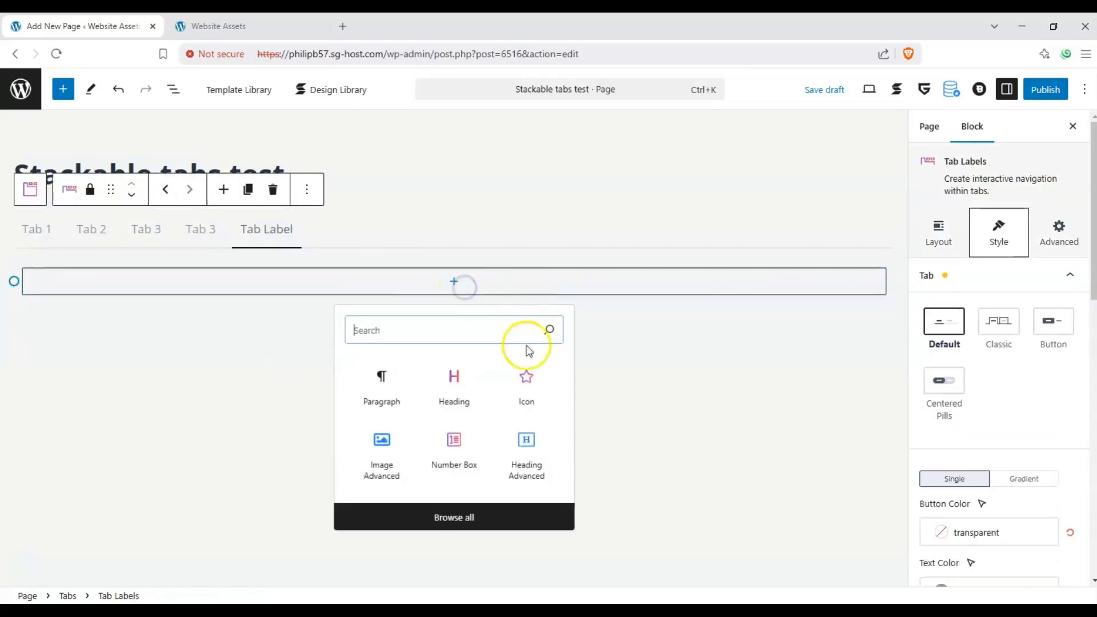
pyautogui.click(539, 378)
# - Color Tab 1's star icon Luminous vivid orange and set its size to 100
pyautogui.click(36, 227)
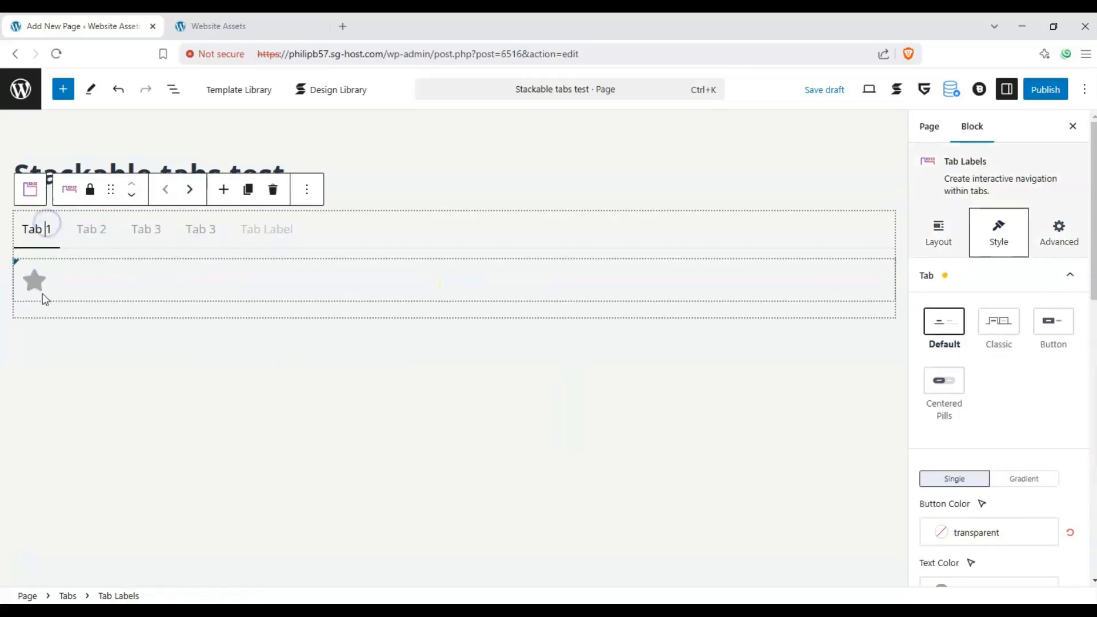
pyautogui.click(34, 283)
pyautogui.click(940, 407)
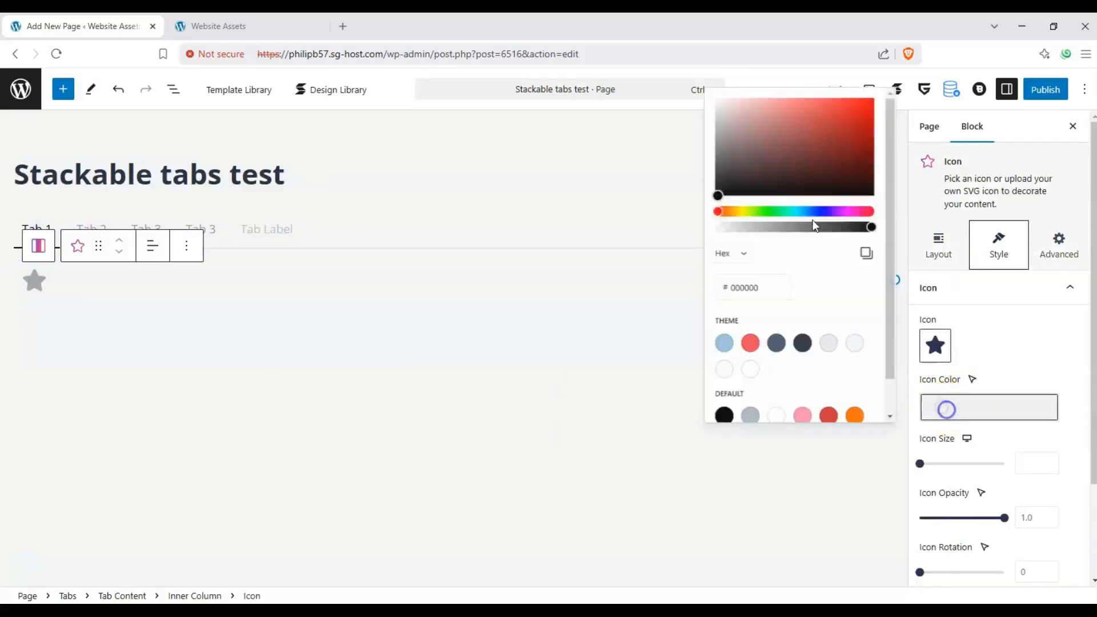
pyautogui.moveTo(750, 171); pyautogui.dragTo(764, 131)
pyautogui.click(852, 415)
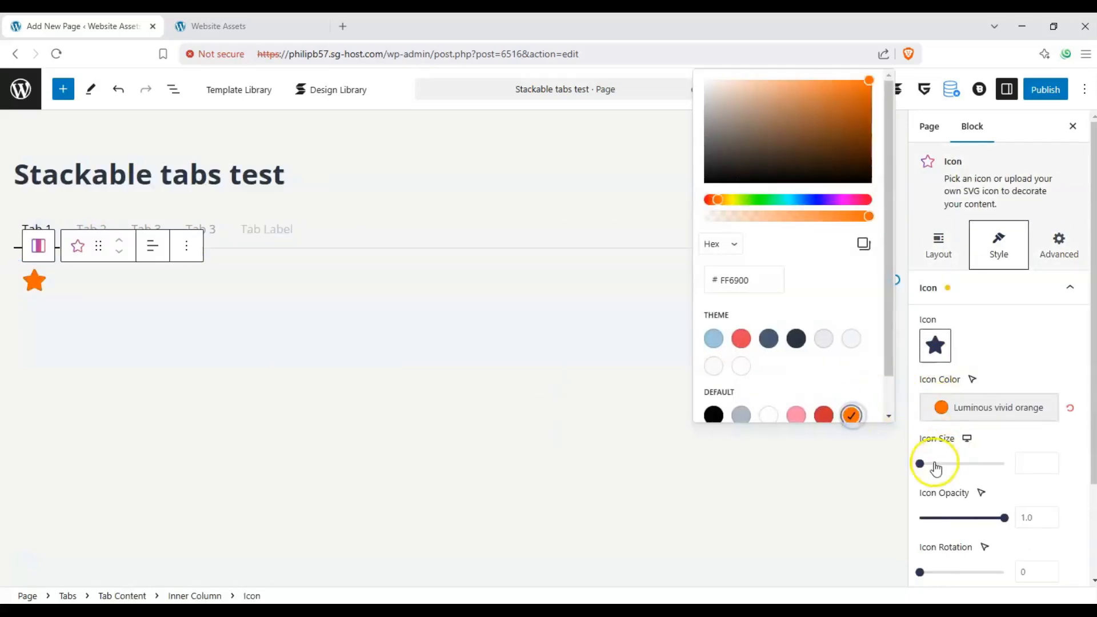
pyautogui.moveTo(931, 464); pyautogui.dragTo(1011, 465)
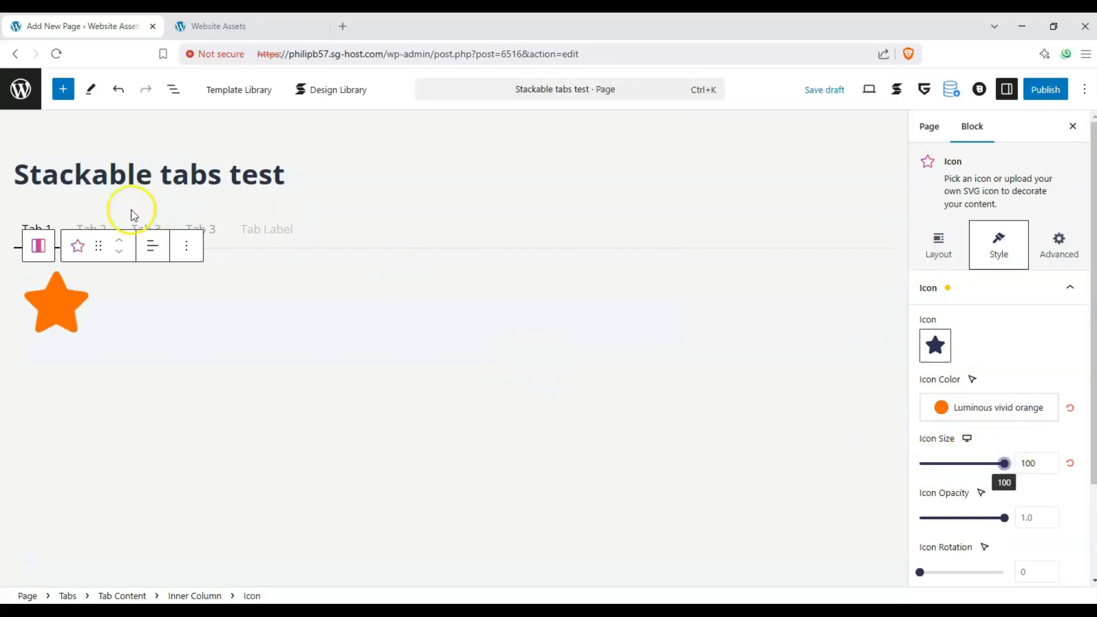
# - Replace the star icon in Tab 2 with the front-view car icon, searching the icon library for "car"
pyautogui.click(98, 227)
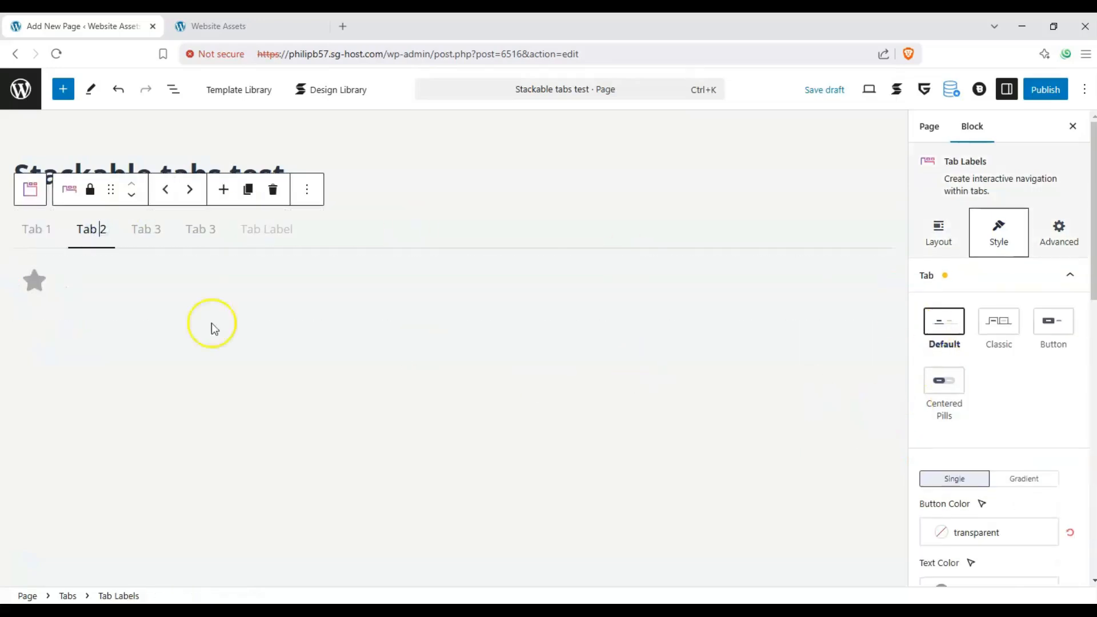
pyautogui.click(35, 280)
pyautogui.click(935, 345)
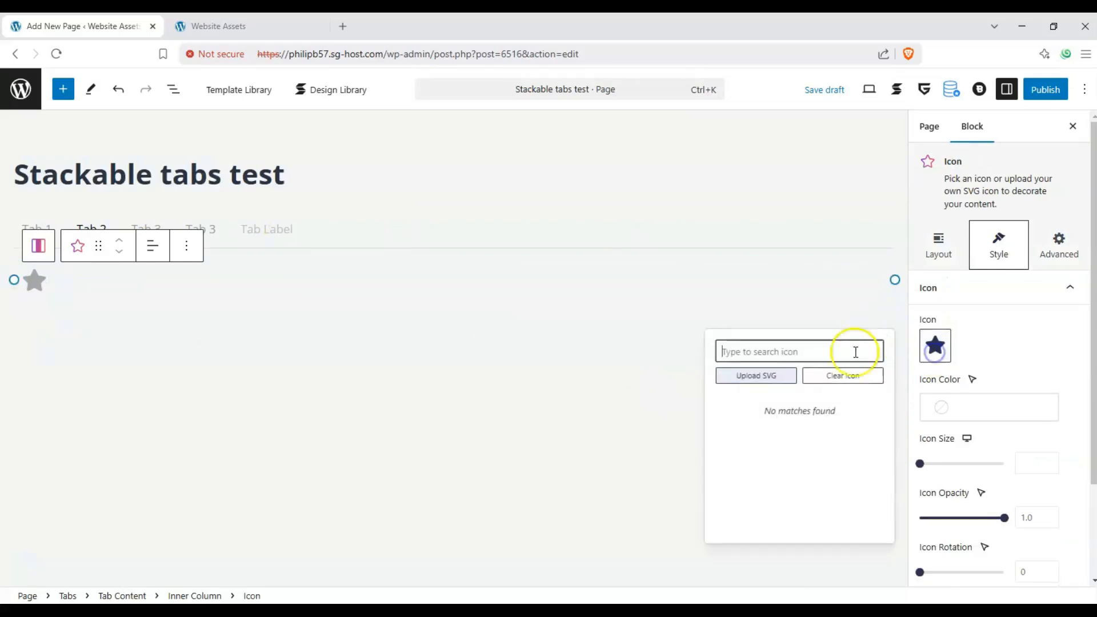
pyautogui.click(817, 358)
pyautogui.write('car')
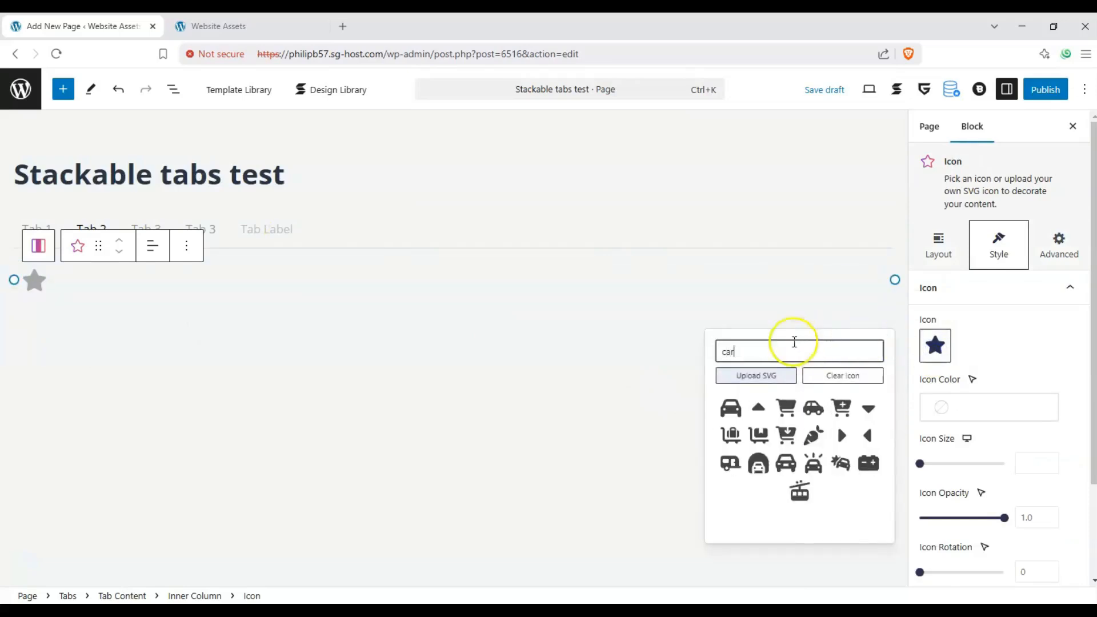
pyautogui.click(737, 408)
# - Color Tab 2's car icon Vivid green cyan and set its size to 100
pyautogui.click(960, 400)
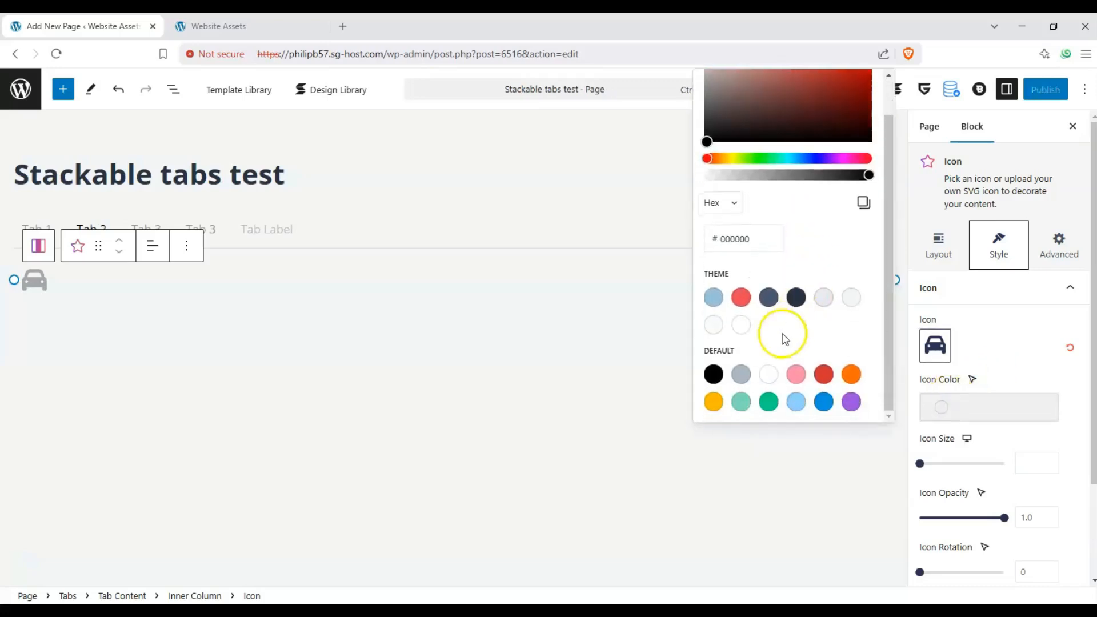
pyautogui.click(770, 403)
pyautogui.moveTo(942, 463); pyautogui.dragTo(1044, 467)
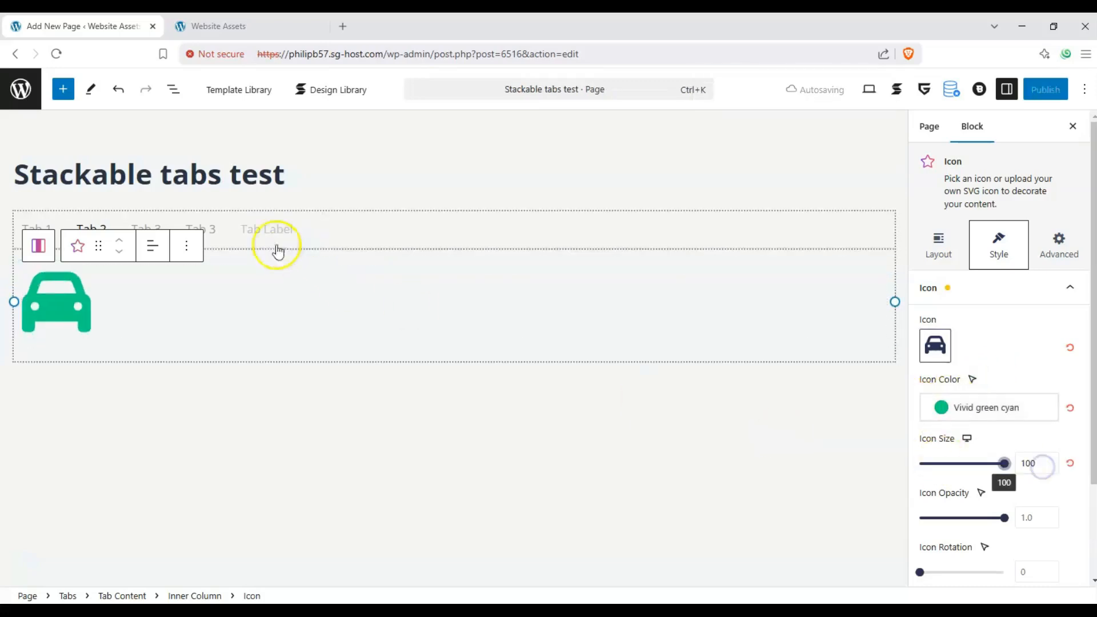
# - Color the star icon in the original Tab 3 Luminous vivid amber
pyautogui.click(137, 224)
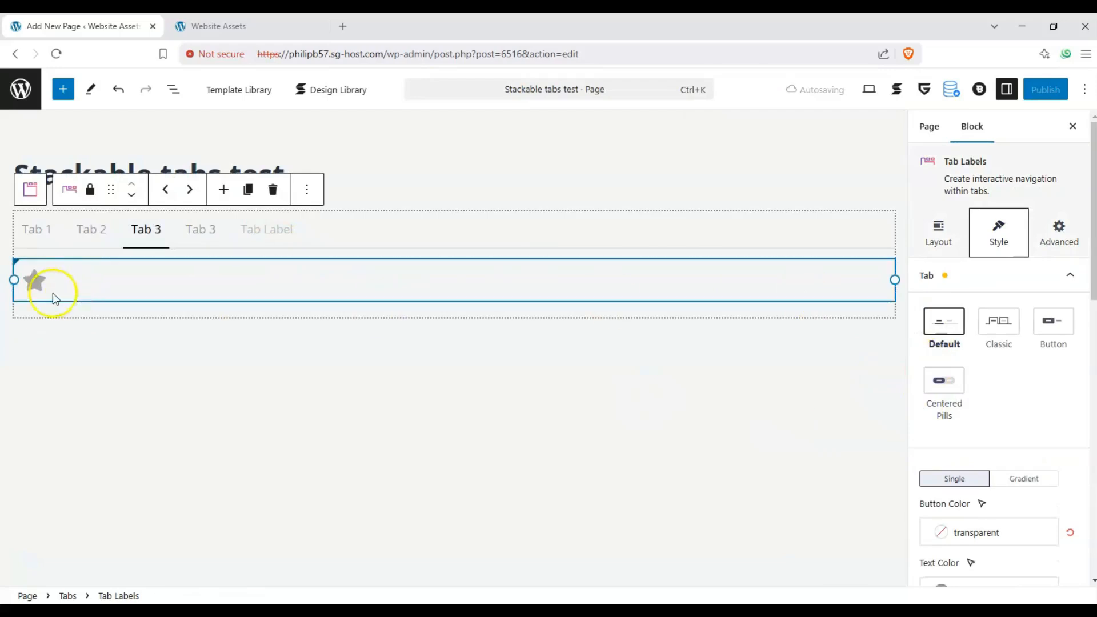
pyautogui.click(37, 283)
pyautogui.click(976, 411)
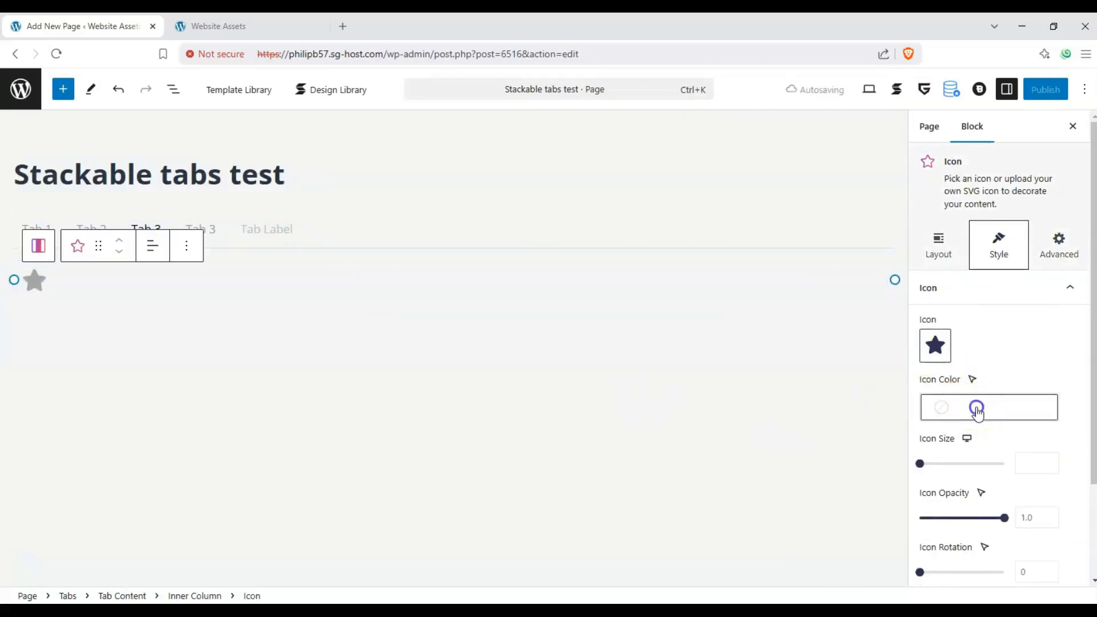
pyautogui.click(955, 400)
pyautogui.scroll(-1, 783, 276)
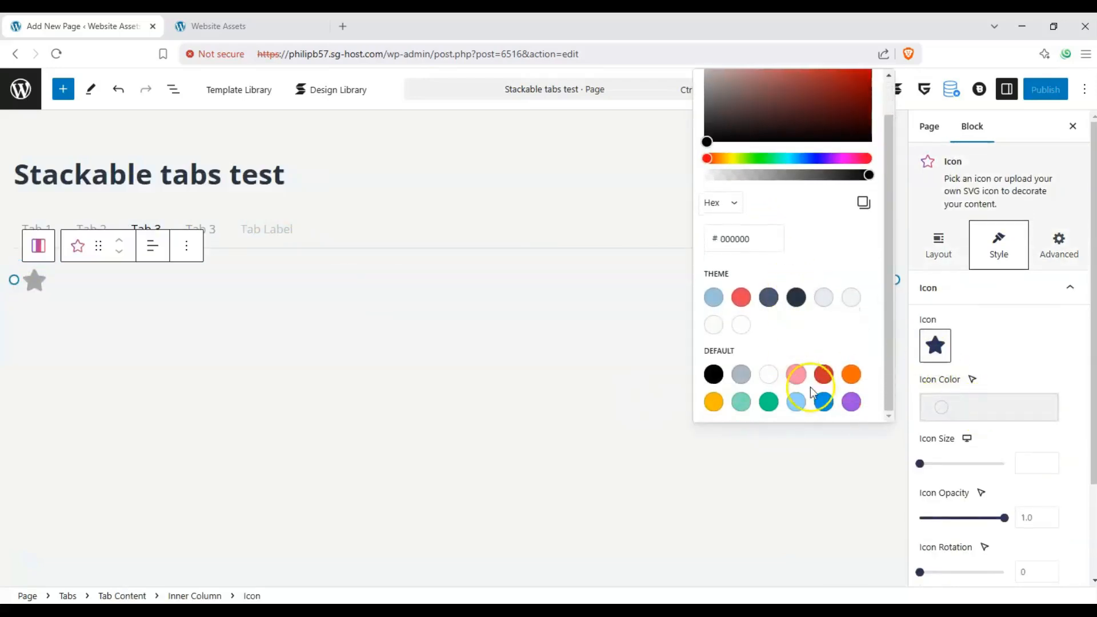
pyautogui.click(714, 401)
# - Replace the amber star with the dog icon, searching for "dog", and enlarge it to the maximum slider size
pyautogui.click(935, 345)
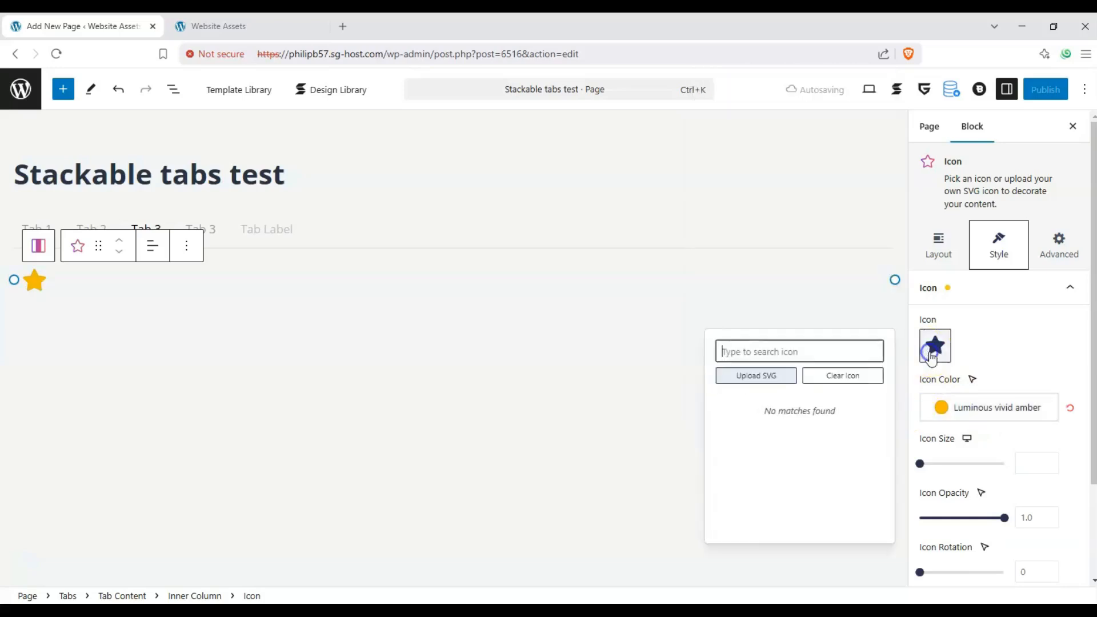
pyautogui.click(824, 347)
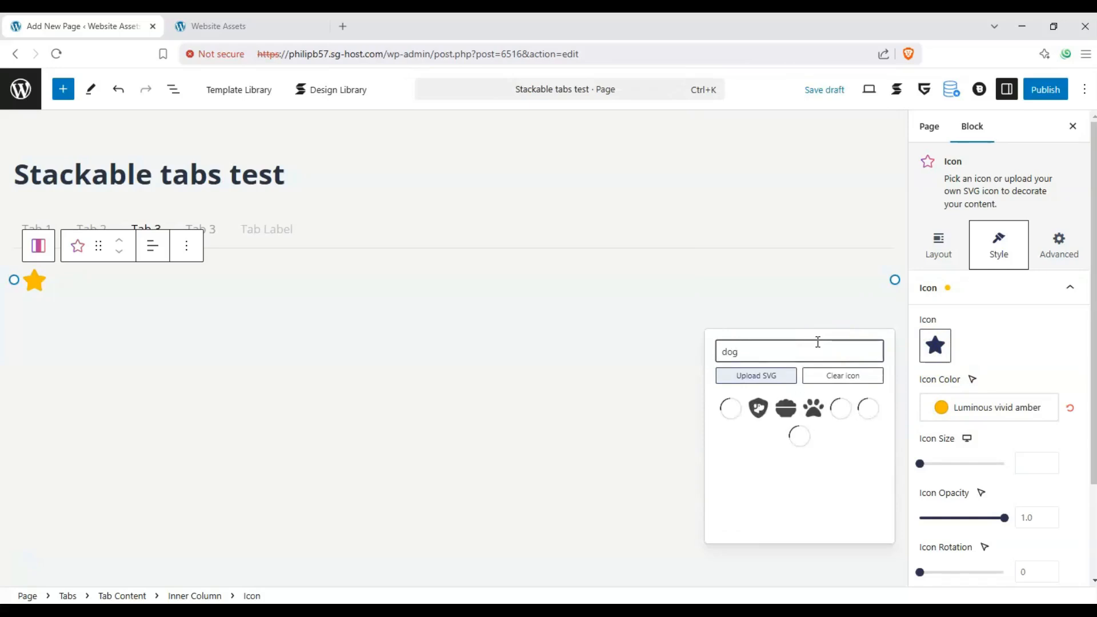
pyautogui.click(733, 413)
pyautogui.moveTo(944, 469); pyautogui.dragTo(1054, 468)
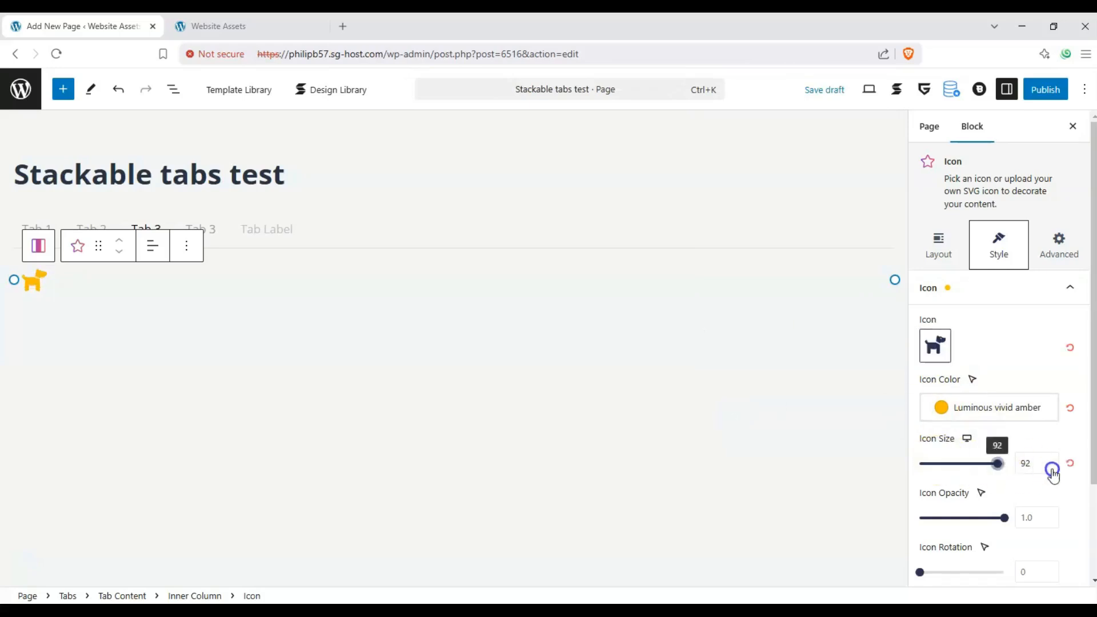
# - Replace the star icon in the duplicated Tab 3 with the sailboat icon, searching for "boat"
pyautogui.click(154, 218)
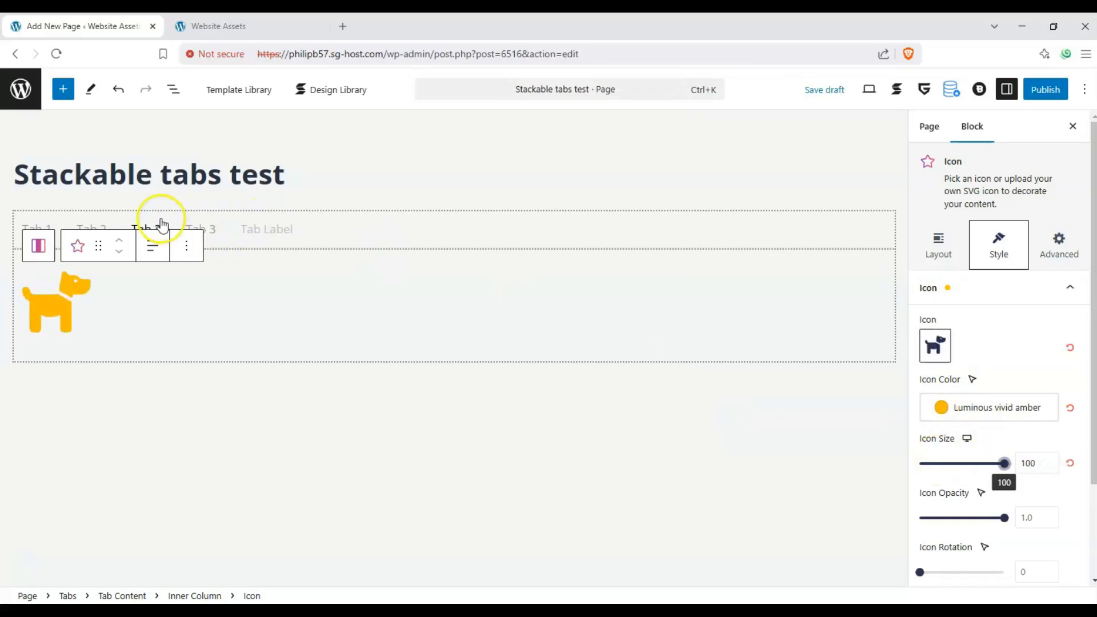
pyautogui.click(207, 236)
pyautogui.click(35, 278)
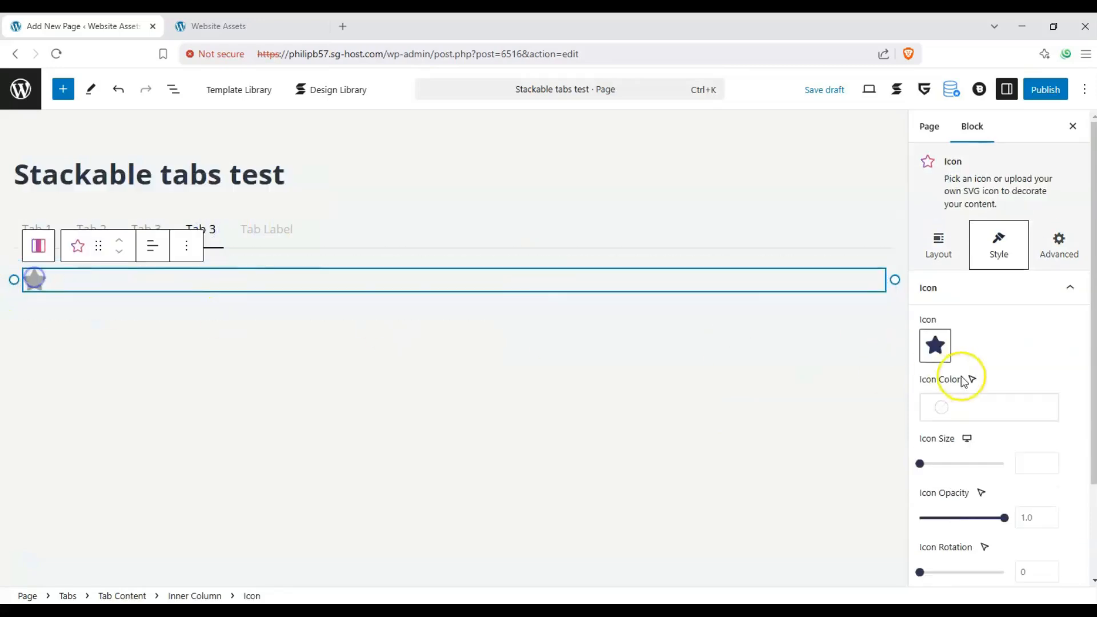
pyautogui.click(935, 345)
pyautogui.write('at')
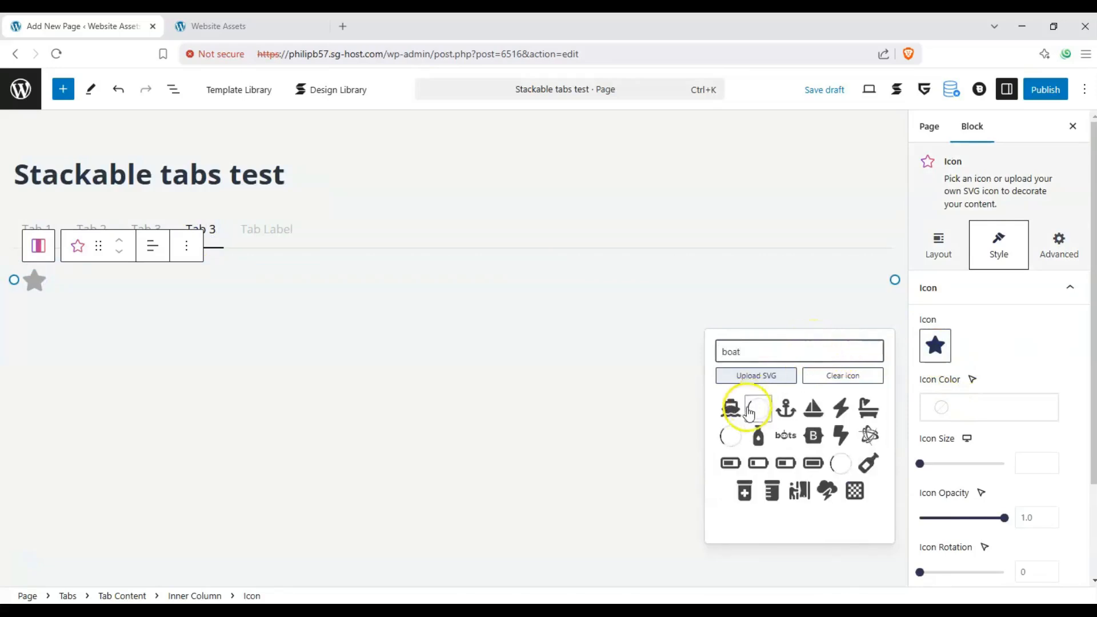
pyautogui.click(814, 408)
# - Color the sailboat icon Vivid purple and set its size to 100
pyautogui.click(937, 409)
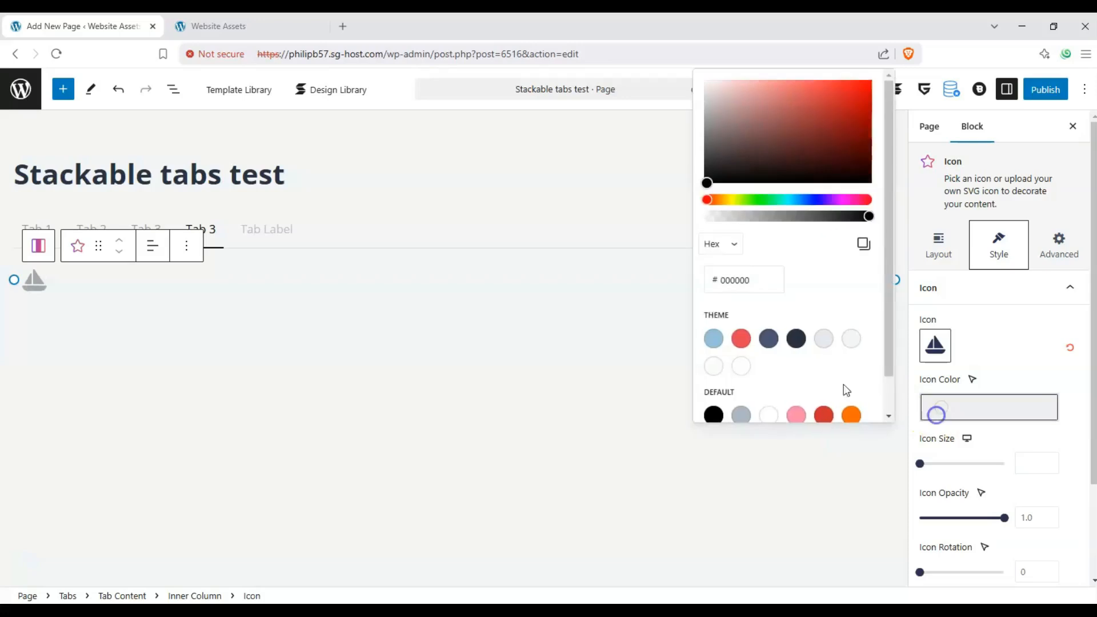
pyautogui.click(851, 403)
pyautogui.moveTo(921, 464); pyautogui.dragTo(1068, 463)
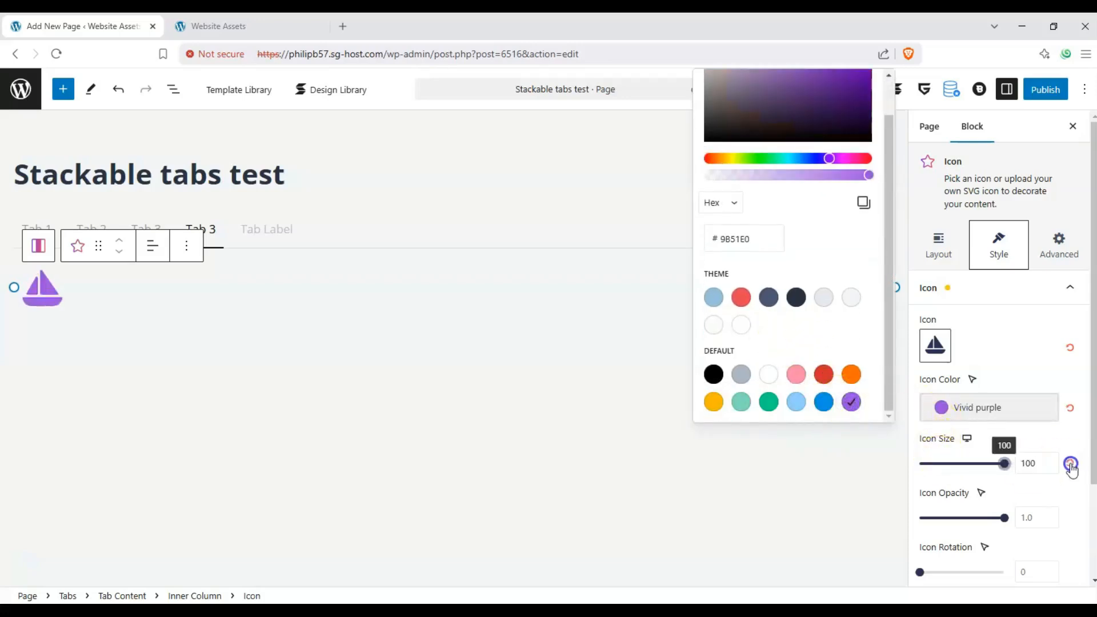
# - Replace the star icon in the unnamed last tab with the money bag icon, searching for "cash"
pyautogui.click(287, 230)
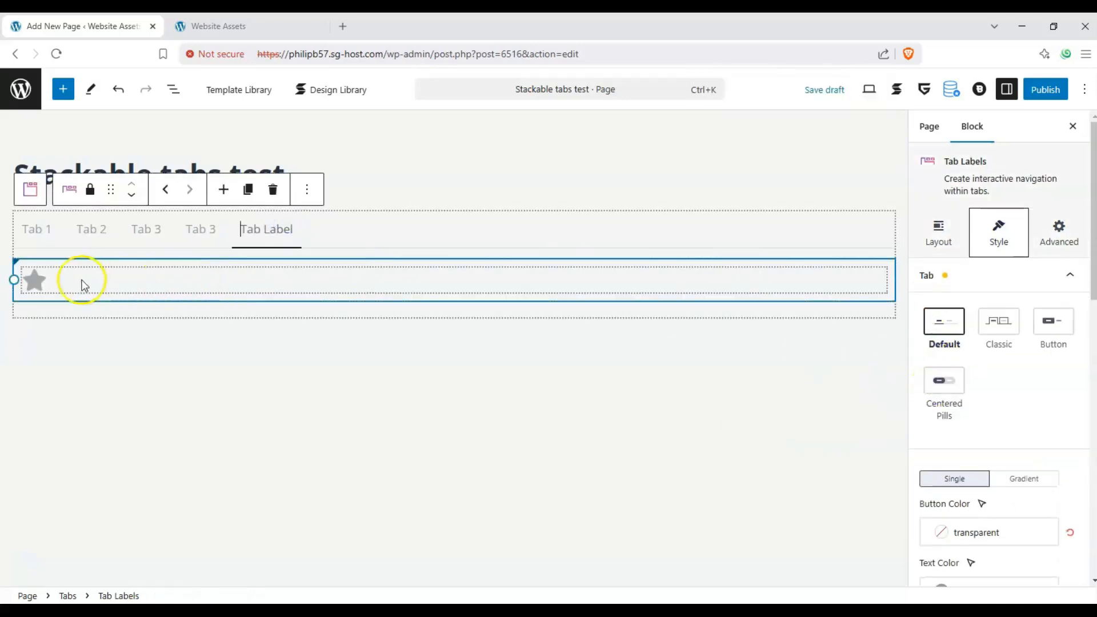
pyautogui.click(35, 281)
pyautogui.click(932, 345)
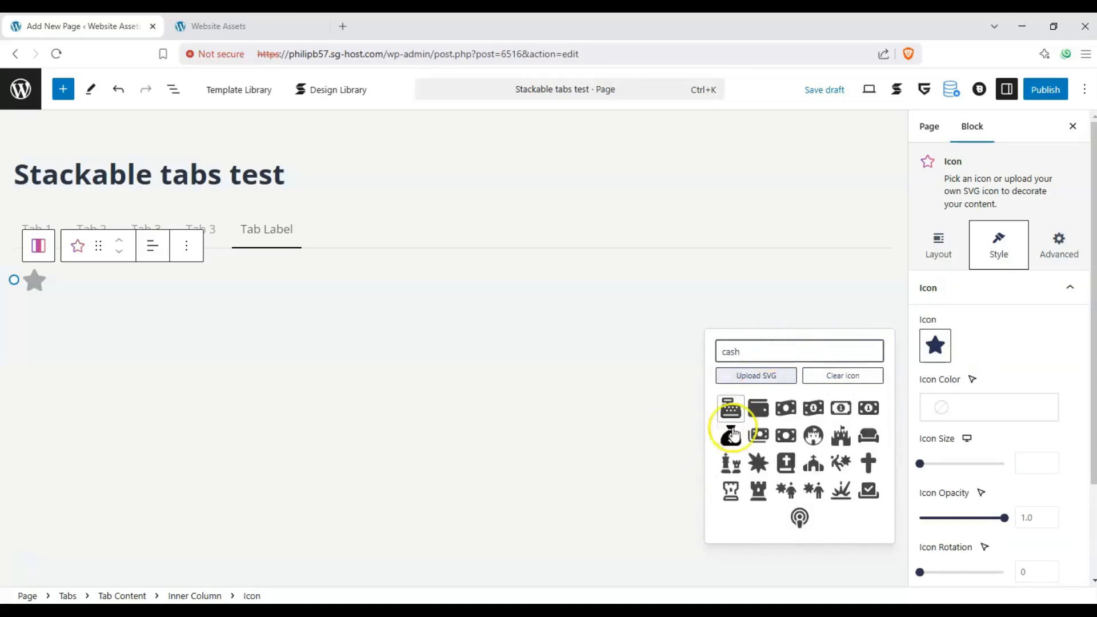
pyautogui.click(742, 449)
# - Color the money bag icon Pale pink and set its size to 100
pyautogui.click(948, 409)
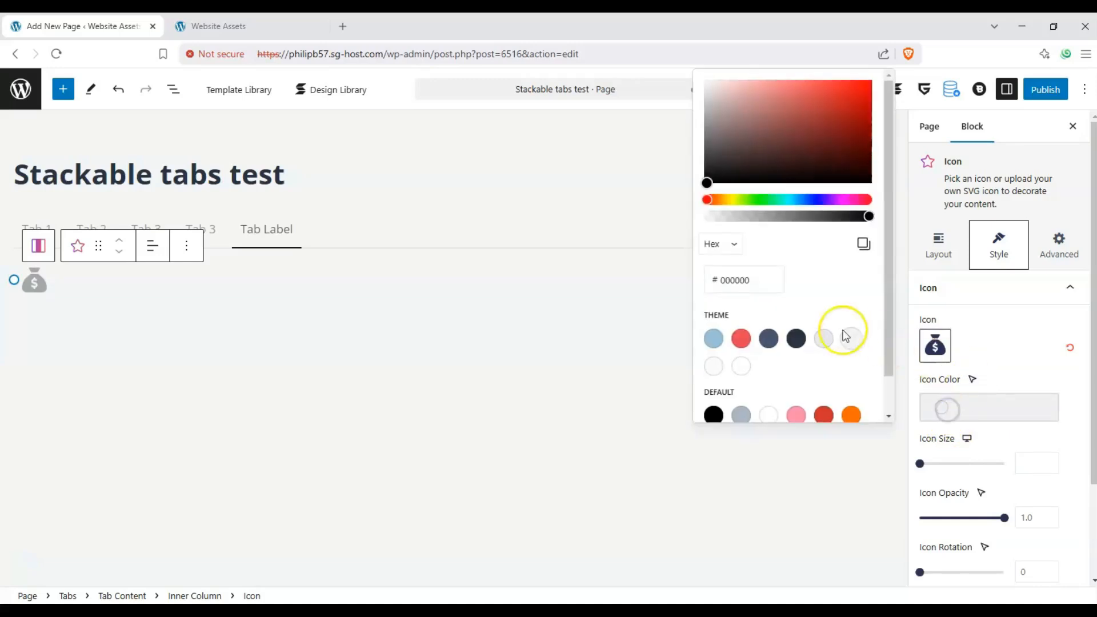
pyautogui.scroll(-1, 823, 338)
pyautogui.click(796, 375)
pyautogui.moveTo(946, 463); pyautogui.dragTo(1051, 462)
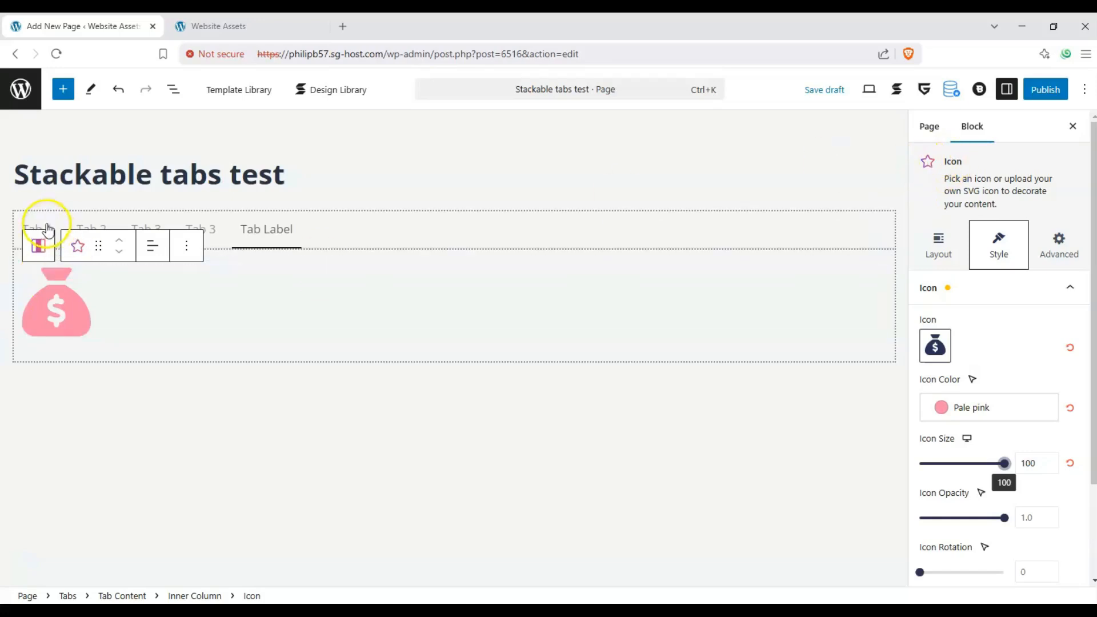
# - Go through all five tabs in both directions to check the icon in each one
pyautogui.click(42, 227)
pyautogui.click(92, 229)
pyautogui.click(147, 233)
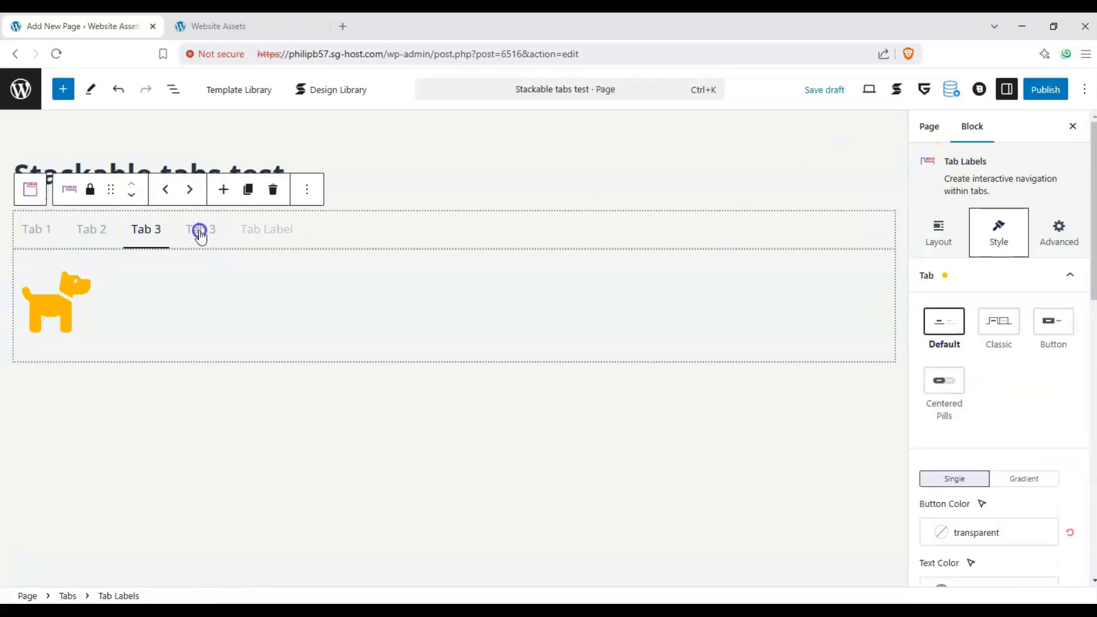
pyautogui.click(257, 230)
pyautogui.click(205, 232)
pyautogui.click(143, 233)
pyautogui.click(89, 239)
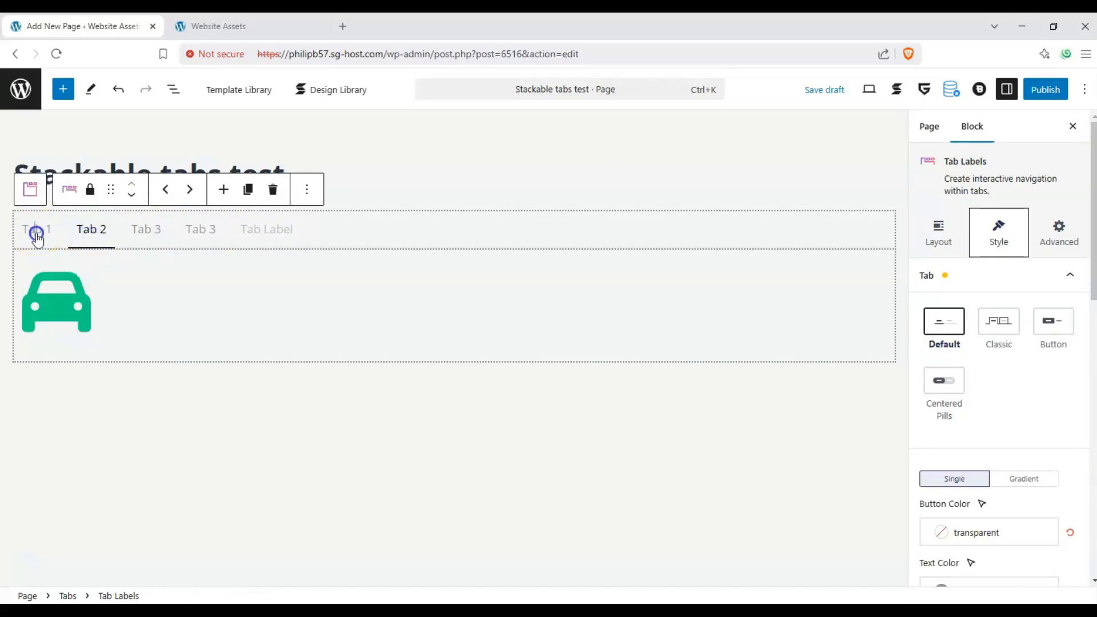
pyautogui.click(37, 239)
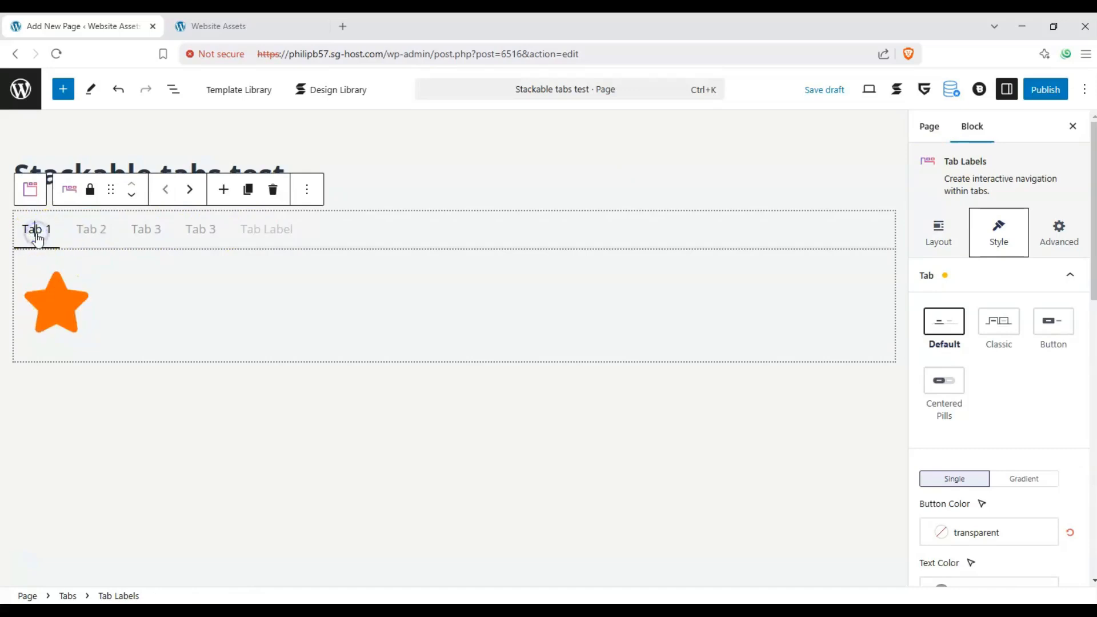
# - Compare the settings of the parent Tabs block with those of its Tab Labels block
pyautogui.click(31, 191)
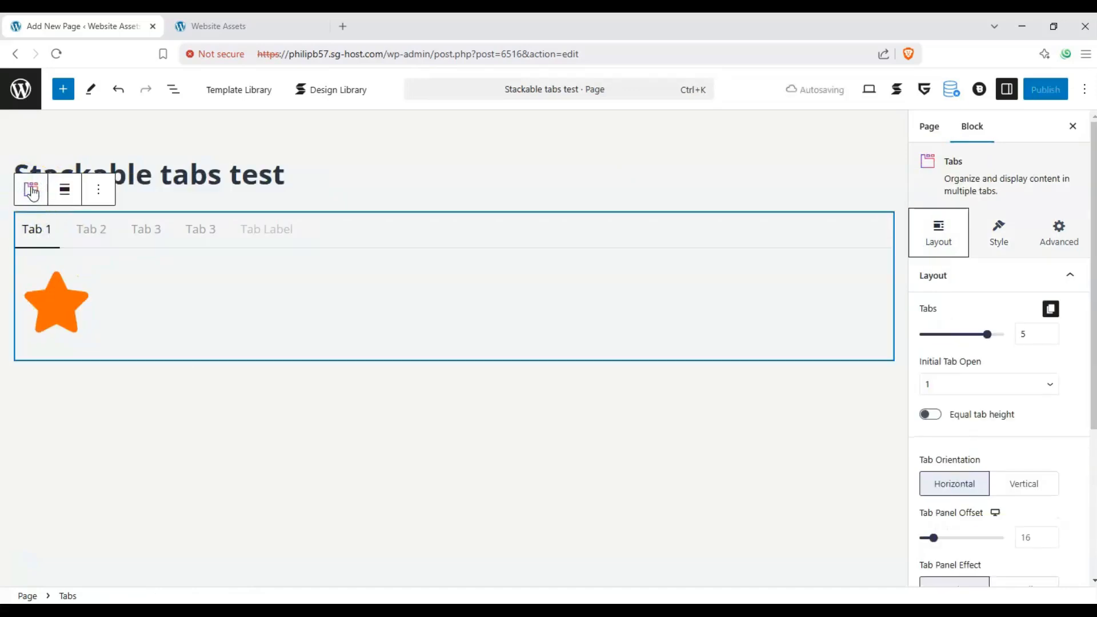
pyautogui.click(298, 260)
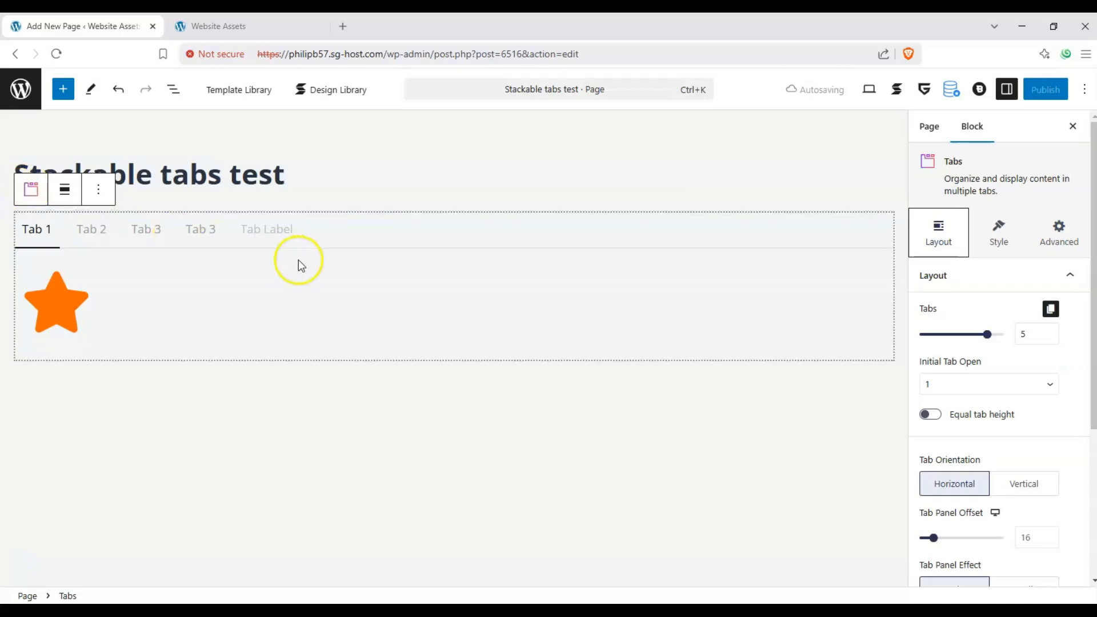
pyautogui.click(350, 231)
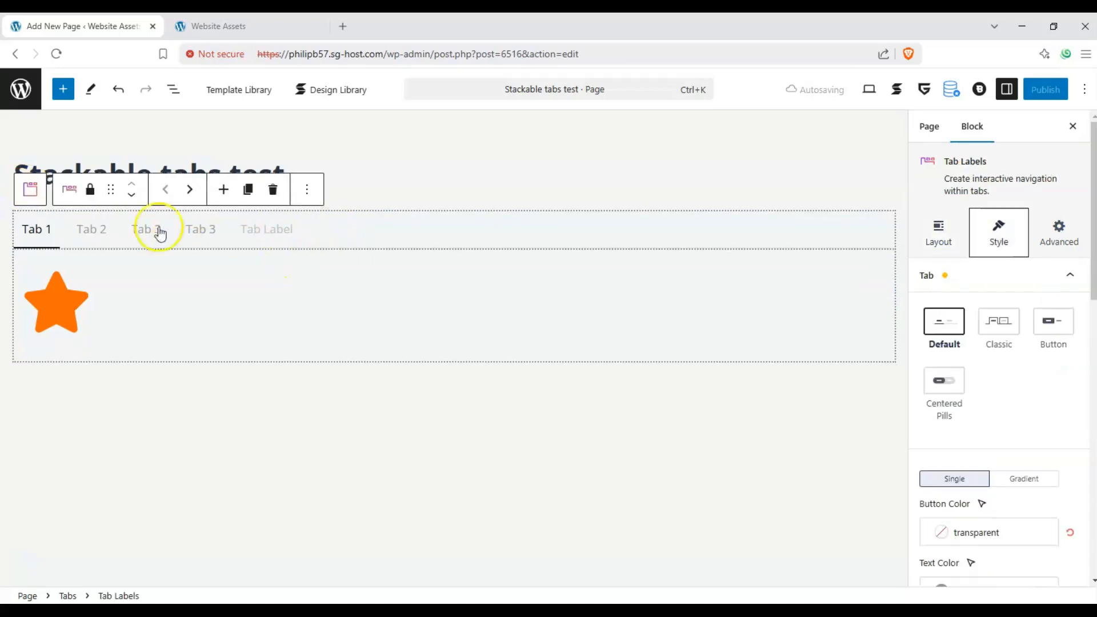
pyautogui.click(103, 225)
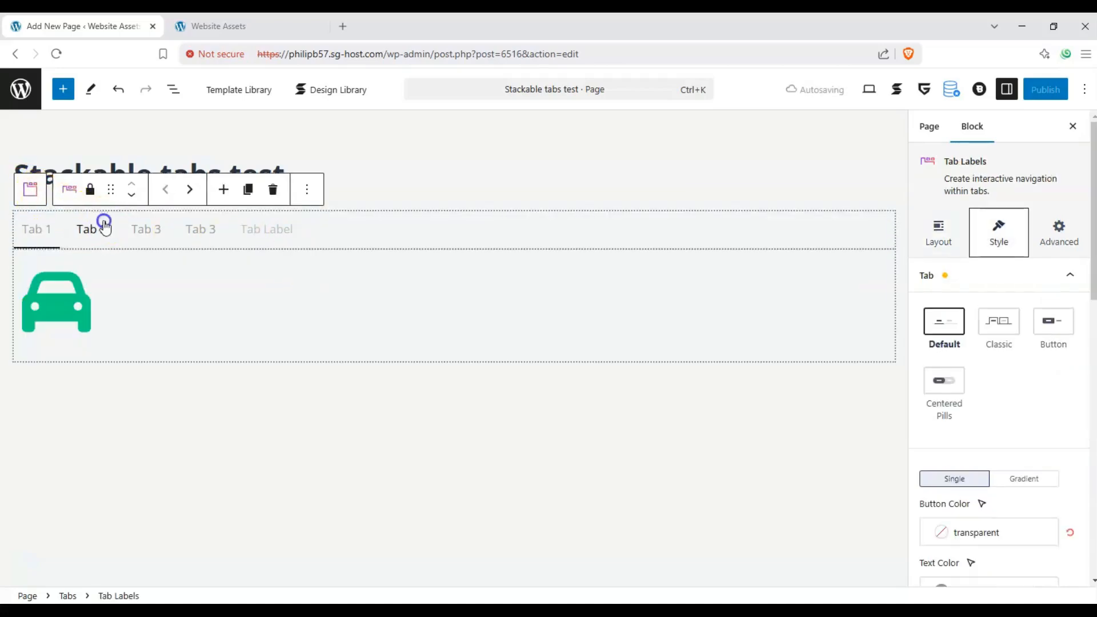
pyautogui.click(1004, 174)
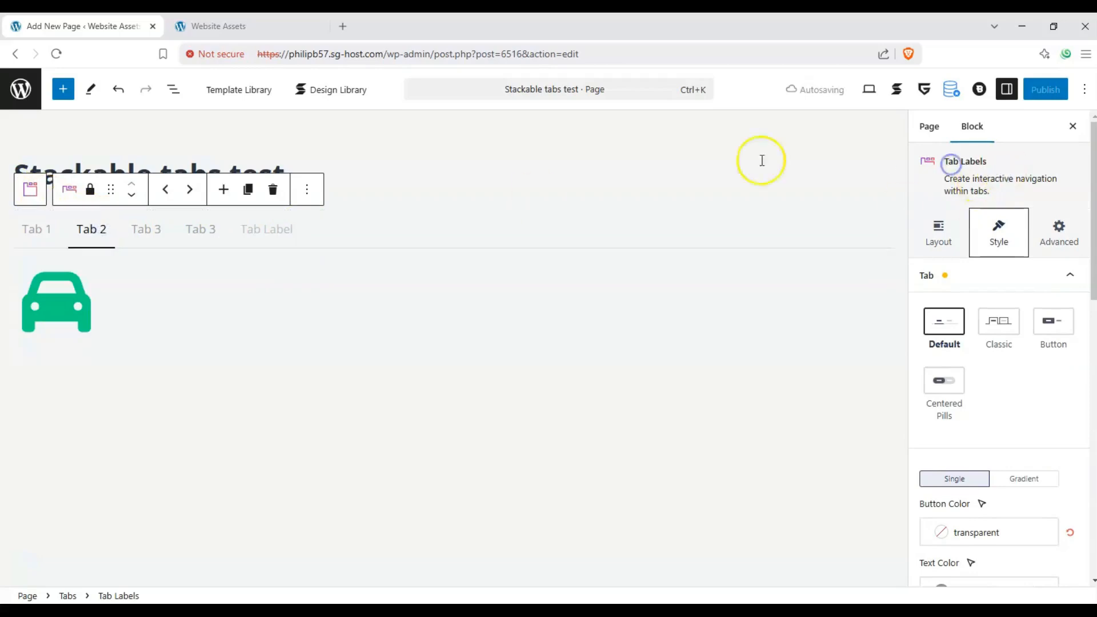
# - Set the parent Tabs block's initially open tab to 4 and return to Tab 1's content
pyautogui.click(32, 193)
pyautogui.click(974, 160)
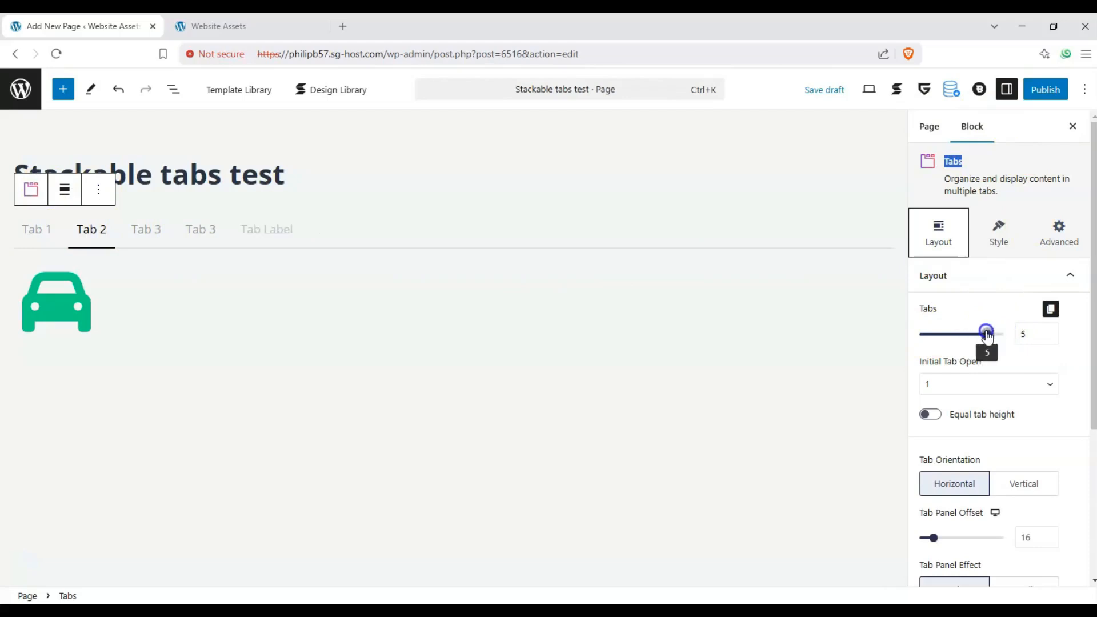
pyautogui.click(954, 389)
pyautogui.click(946, 453)
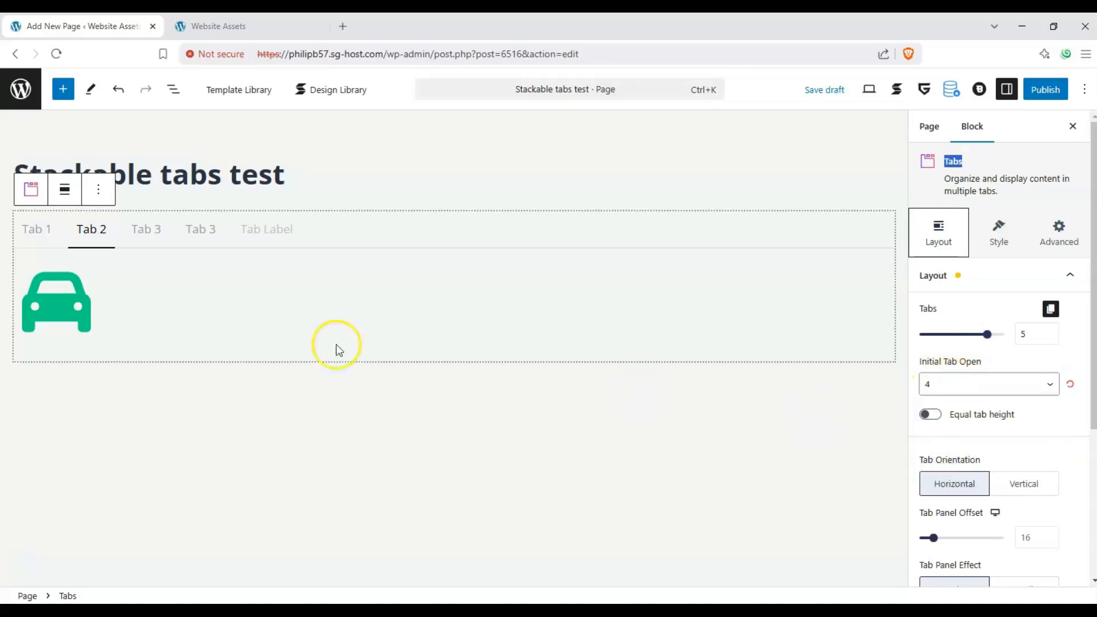
pyautogui.click(193, 231)
pyautogui.click(48, 236)
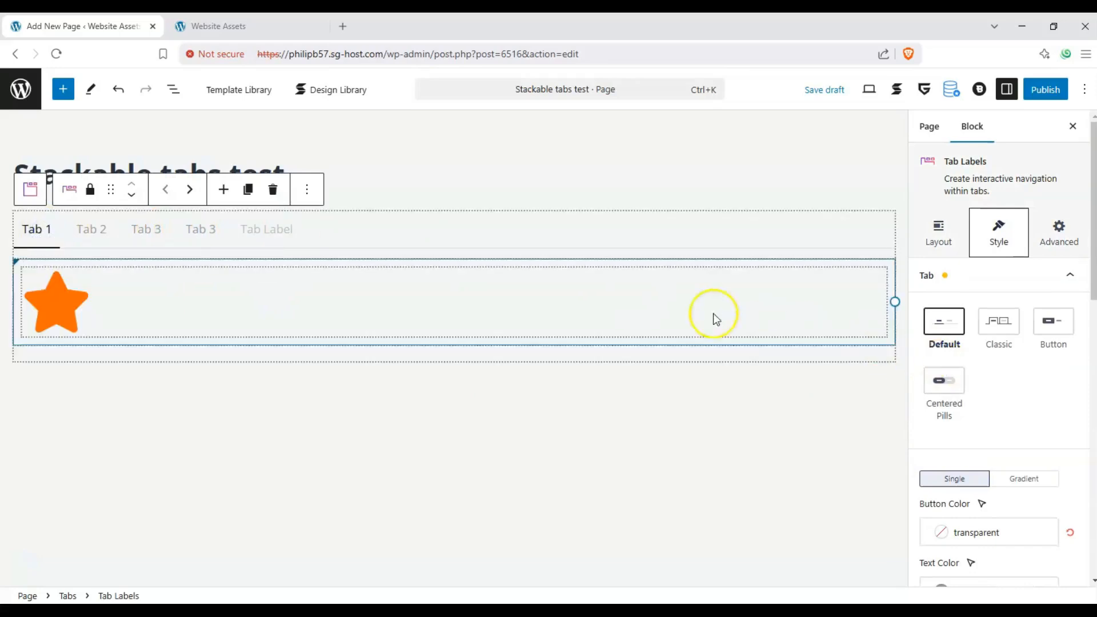
# - Try the vertical tab orientation on the parent Tabs block, switch among its tabs, and restore the horizontal orientation
pyautogui.click(30, 192)
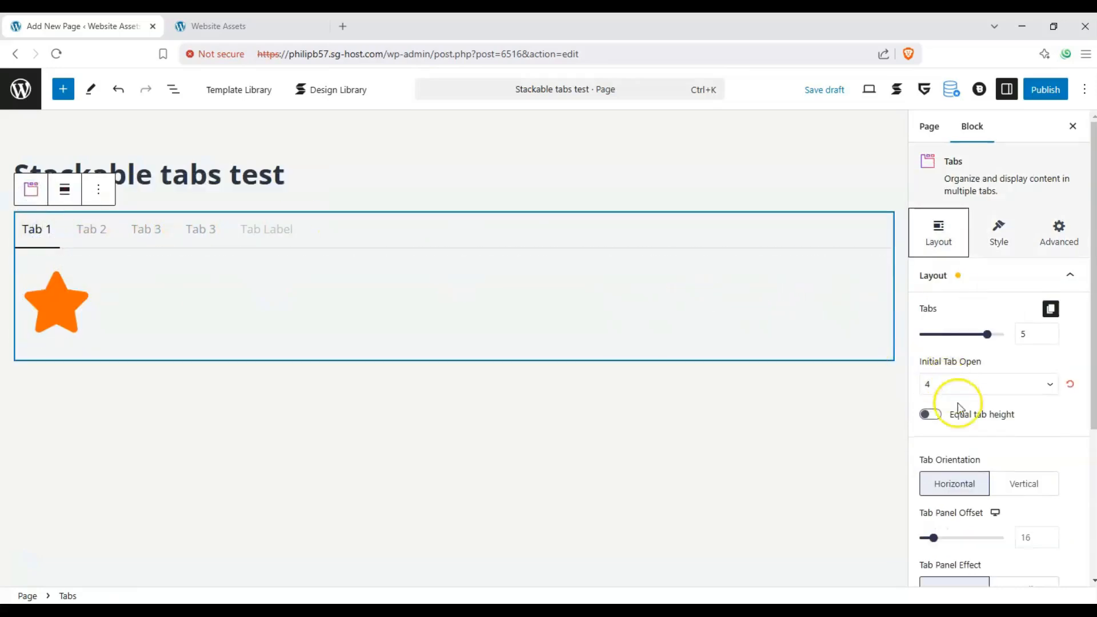
pyautogui.click(930, 416)
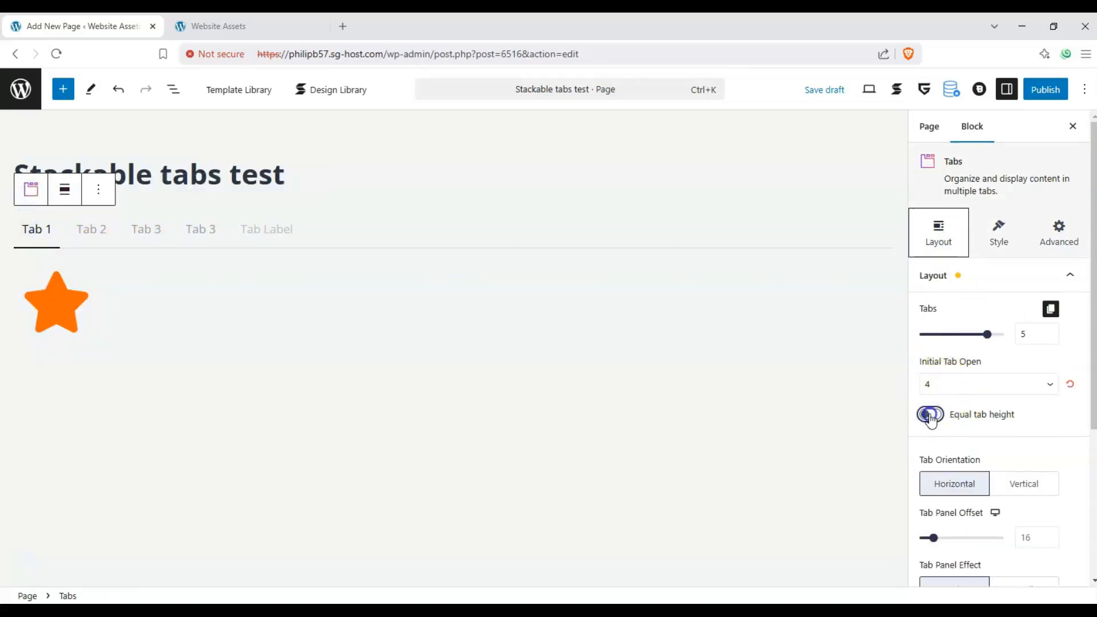
pyautogui.scroll(-1, 1046, 416)
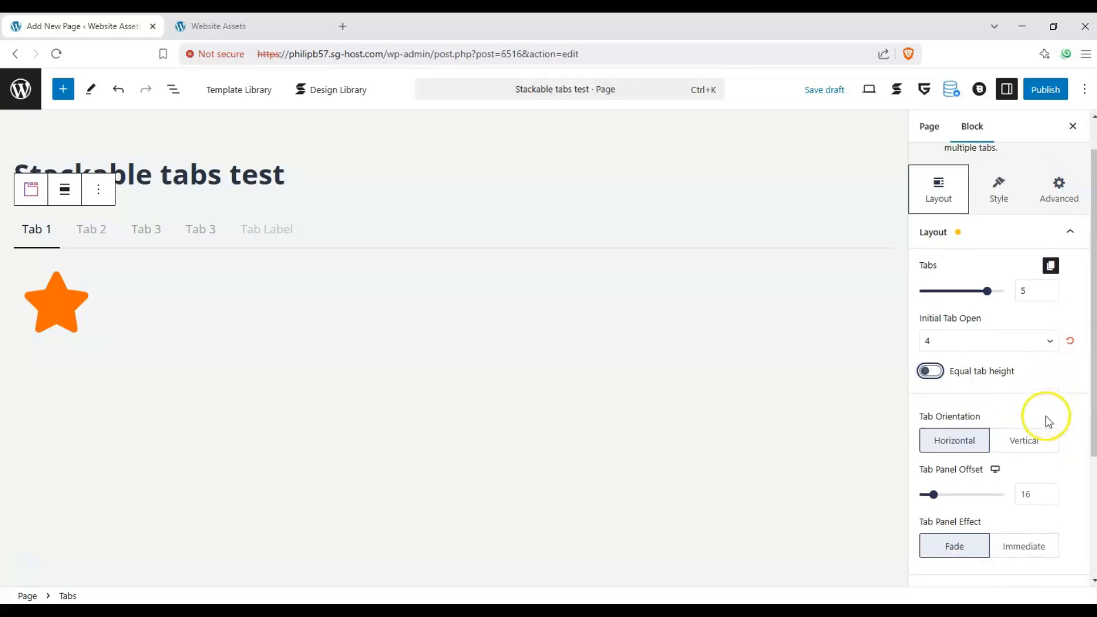
pyautogui.click(1024, 438)
pyautogui.click(34, 288)
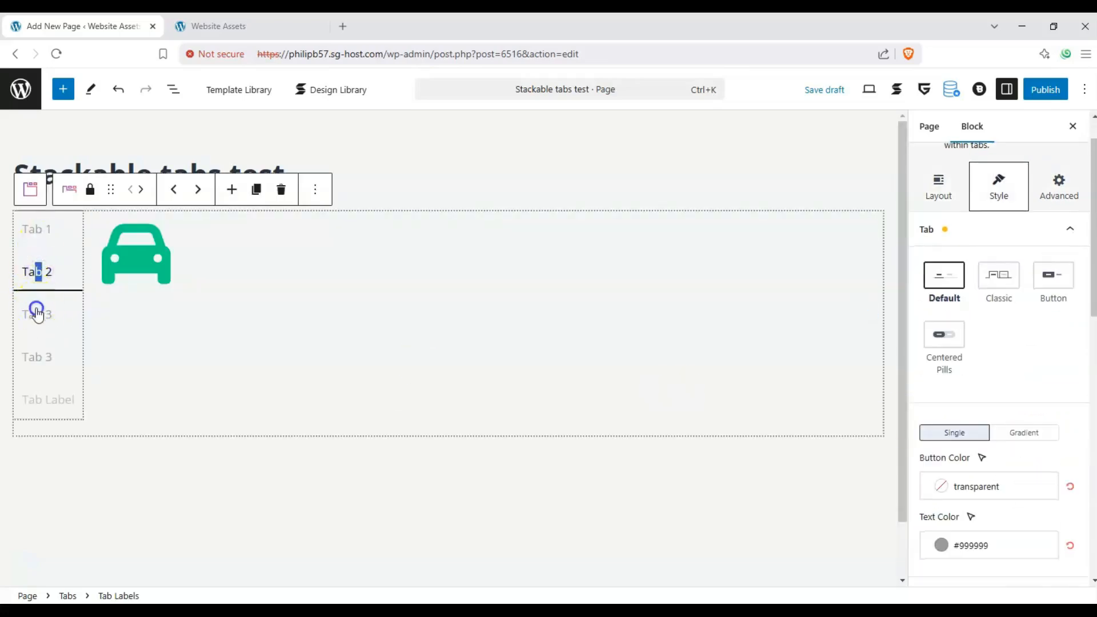
pyautogui.click(37, 312)
pyautogui.click(39, 239)
pyautogui.click(33, 191)
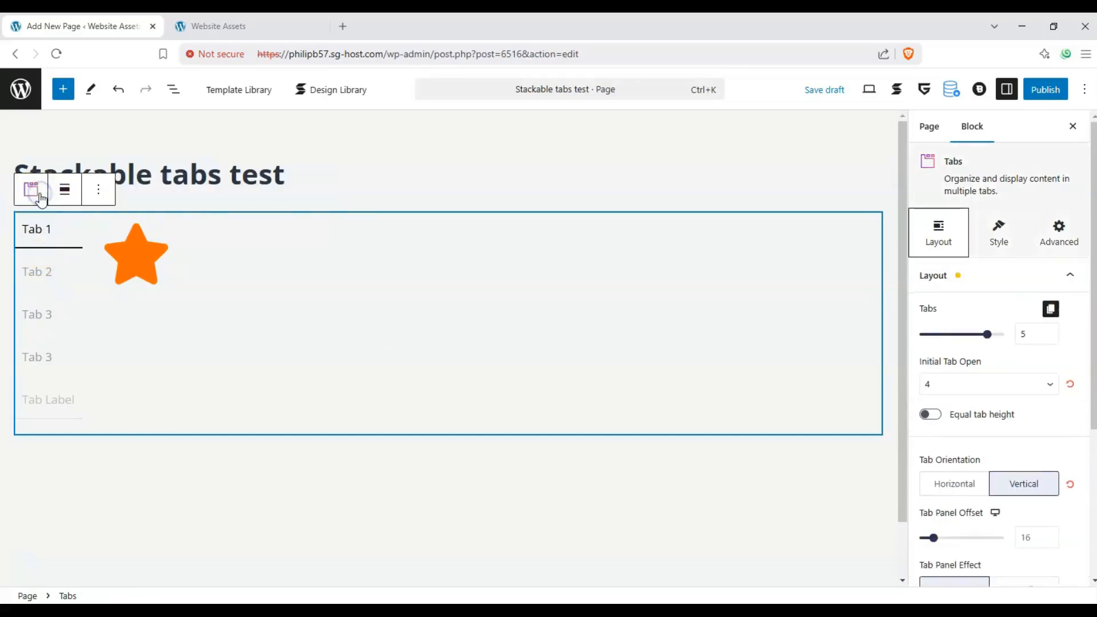
pyautogui.click(967, 480)
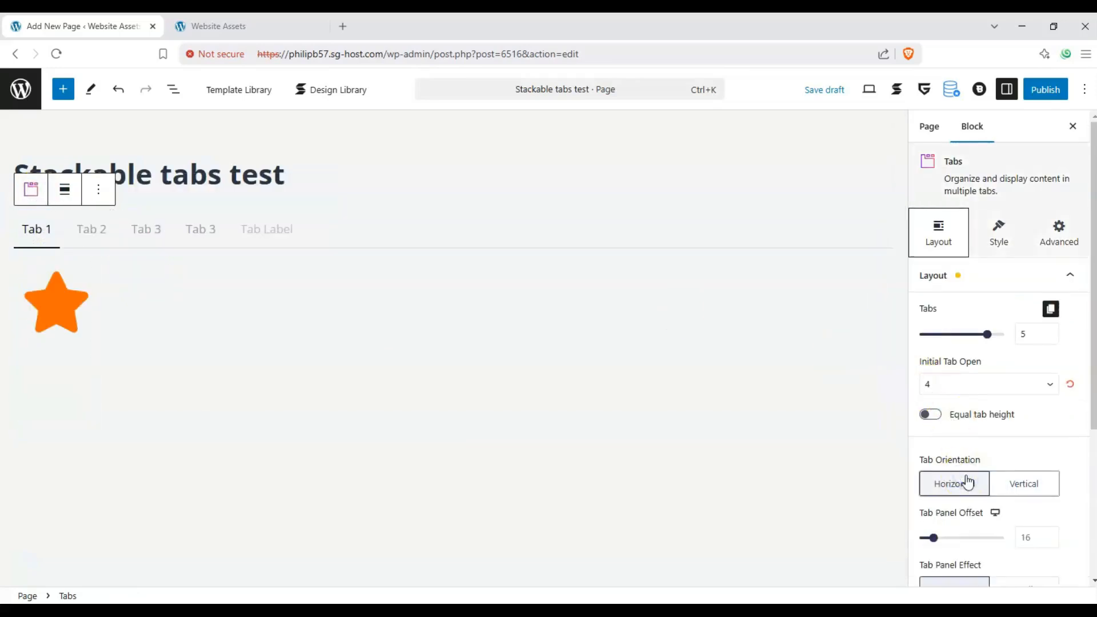
# - Set the Tab Panel Offset of the parent Tabs block to 50
pyautogui.moveTo(940, 543); pyautogui.dragTo(963, 537)
# - Try the Immediate tab panel effect by switching between the first two tabs, and restore the Fade effect
pyautogui.scroll(-3, 994, 486)
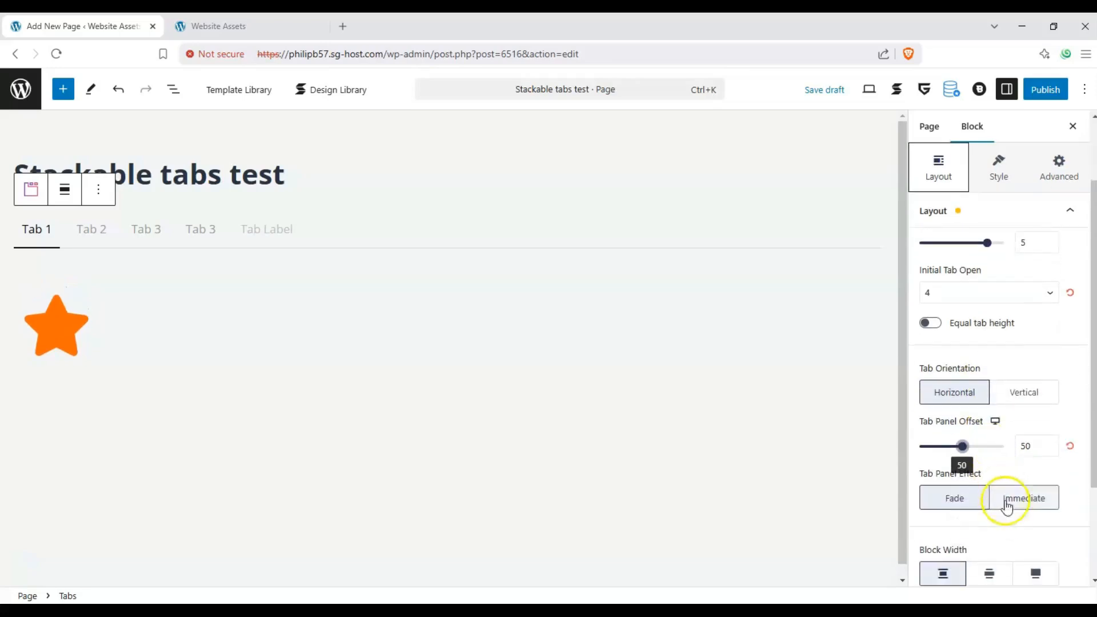
pyautogui.click(1007, 502)
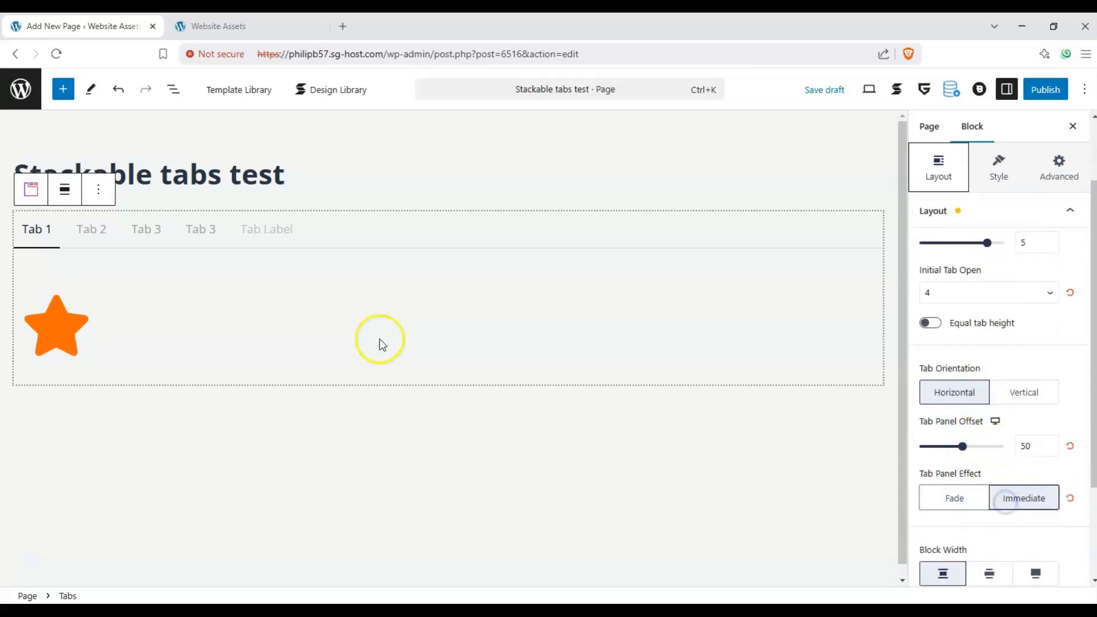
pyautogui.click(74, 225)
pyautogui.click(54, 228)
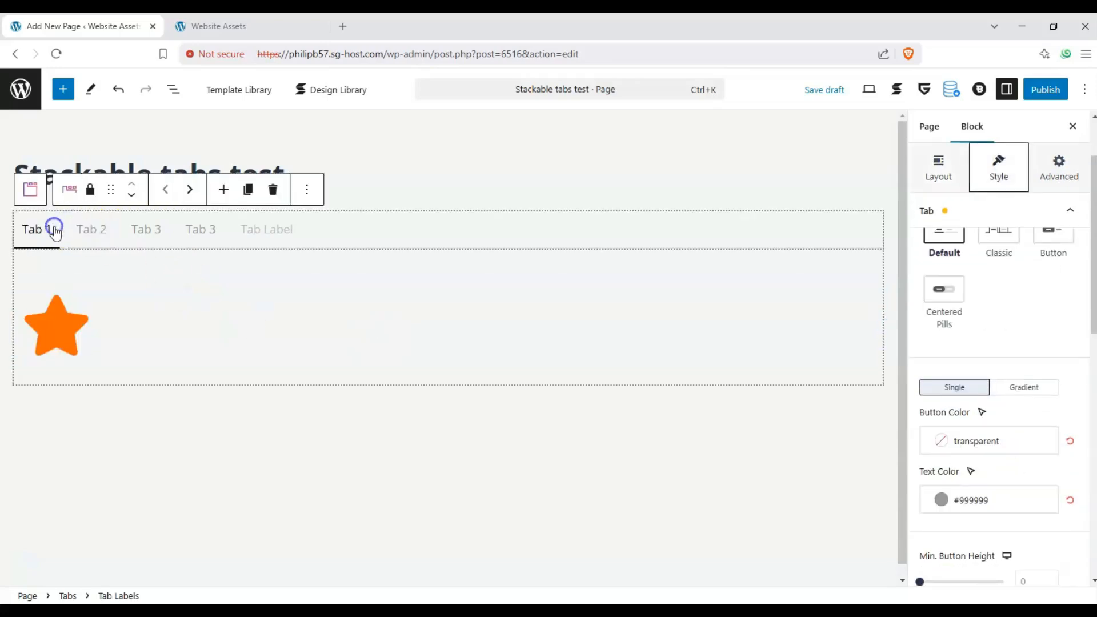
pyautogui.click(26, 194)
pyautogui.scroll(-3, 946, 423)
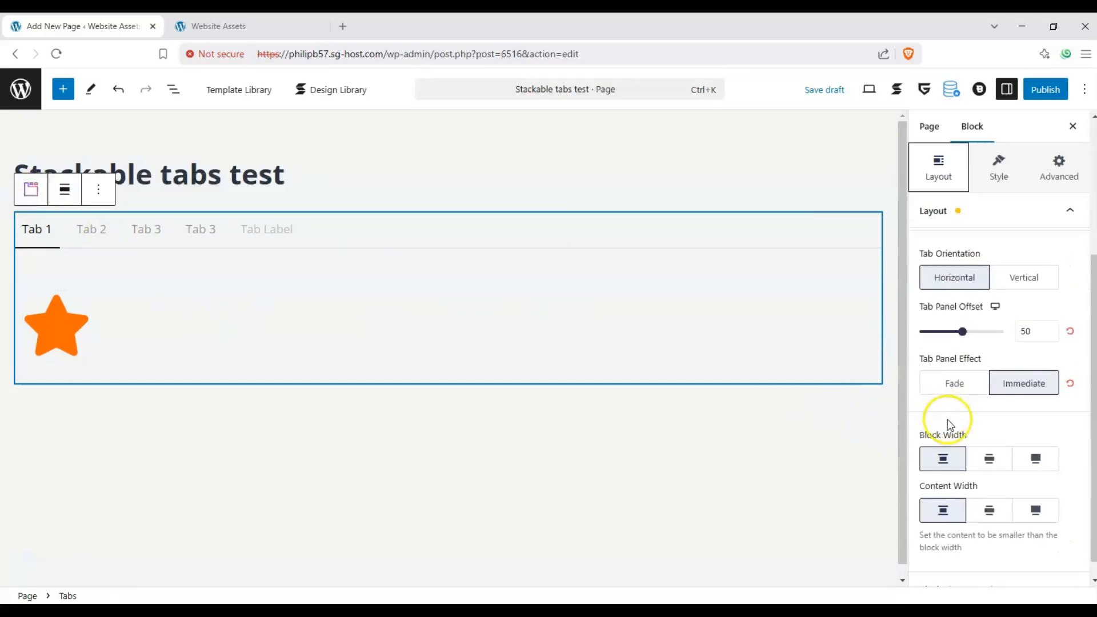
pyautogui.click(942, 382)
# - Switch back and forth among the first three tabs to check the Fade panel effect
pyautogui.click(96, 232)
pyautogui.click(36, 231)
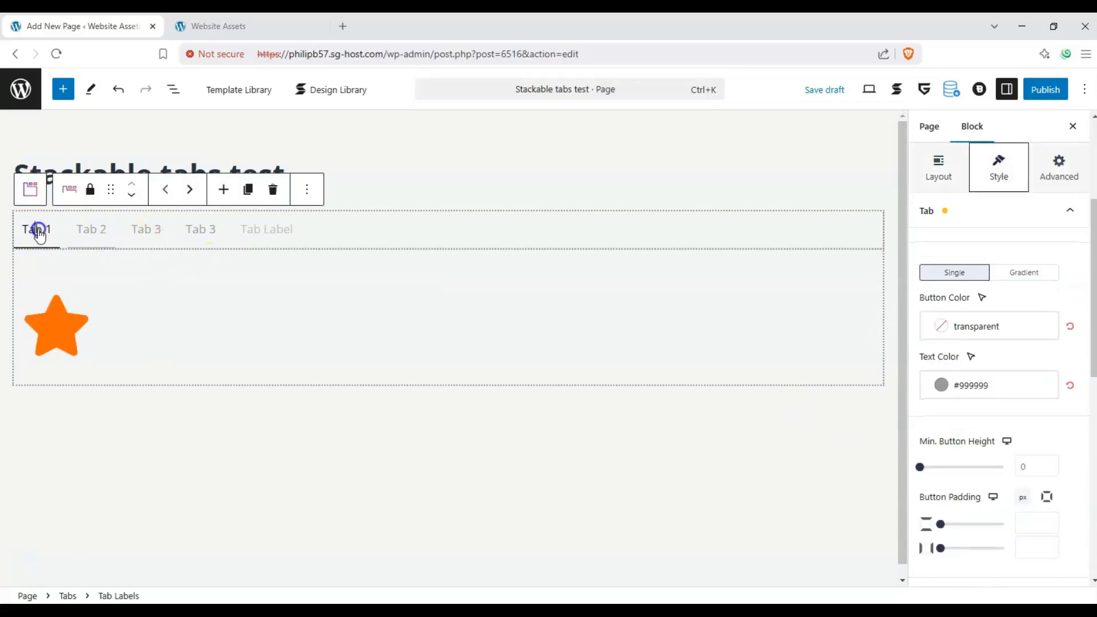
pyautogui.click(88, 231)
pyautogui.click(140, 234)
pyautogui.click(95, 230)
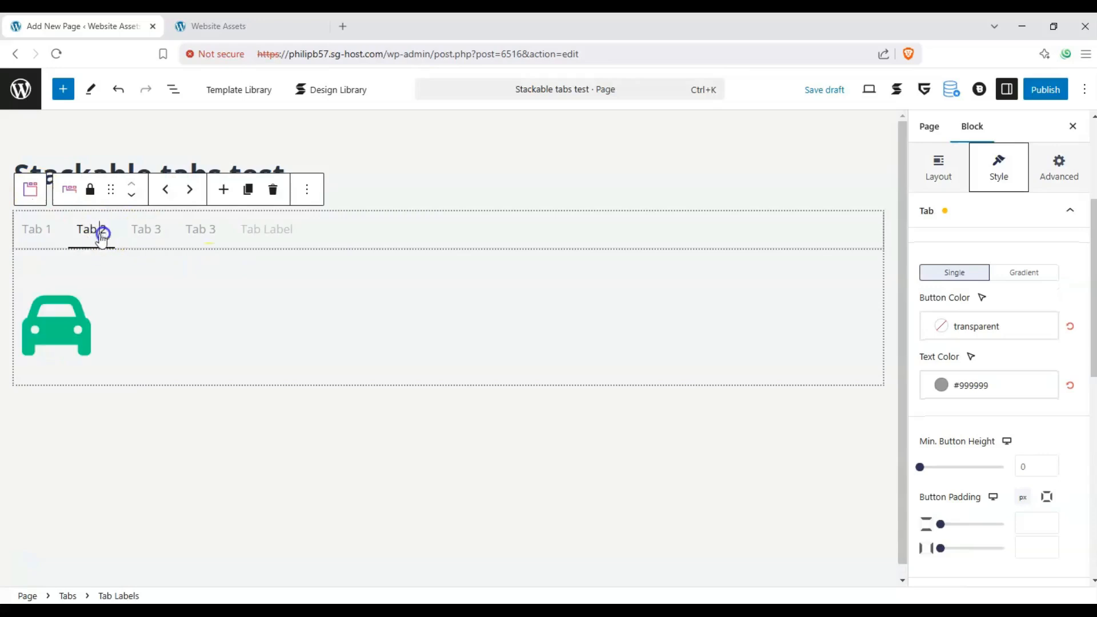
pyautogui.click(35, 229)
pyautogui.click(95, 231)
pyautogui.click(149, 237)
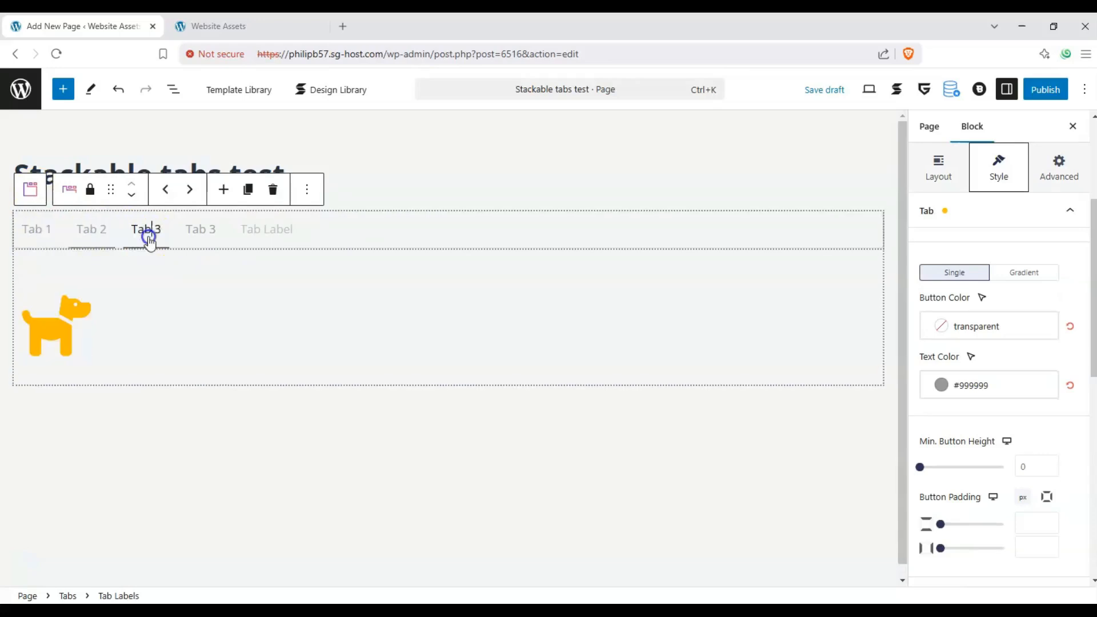
pyautogui.click(83, 236)
# - Examine the parent Tabs block's width options and its Block Size & Spacing settings
pyautogui.click(30, 197)
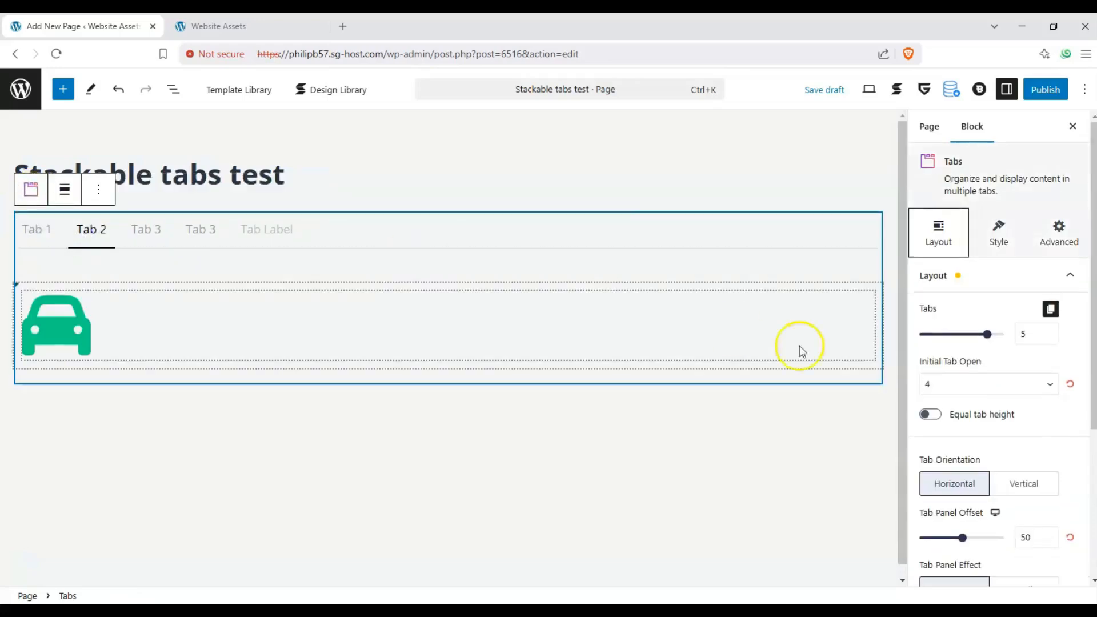
pyautogui.scroll(-3, 1017, 404)
pyautogui.scroll(-3, 1017, 405)
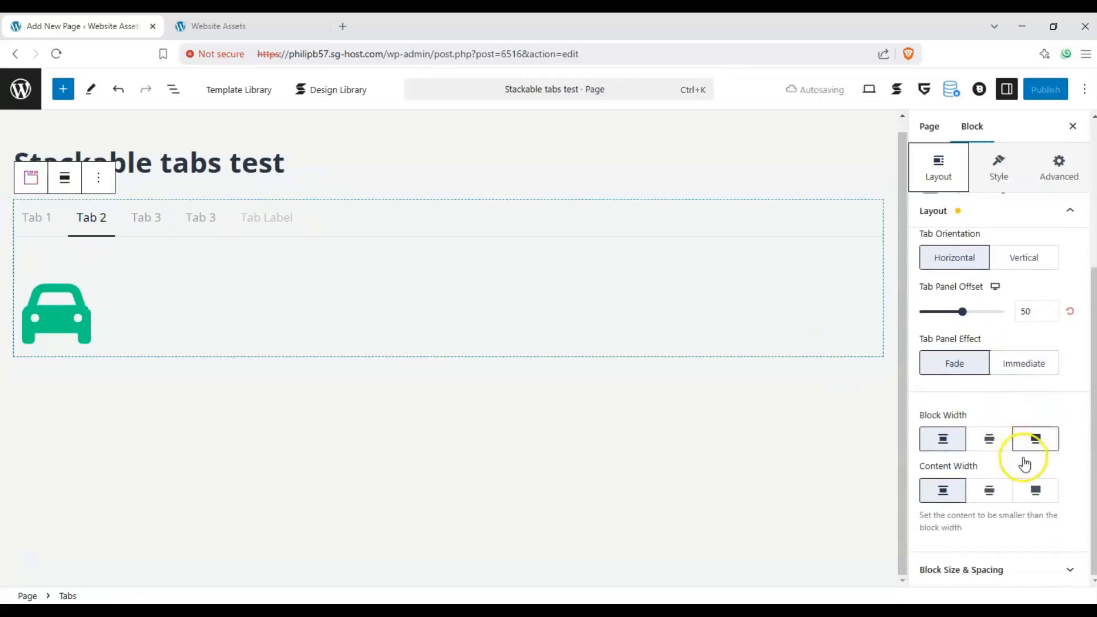
pyautogui.click(1055, 566)
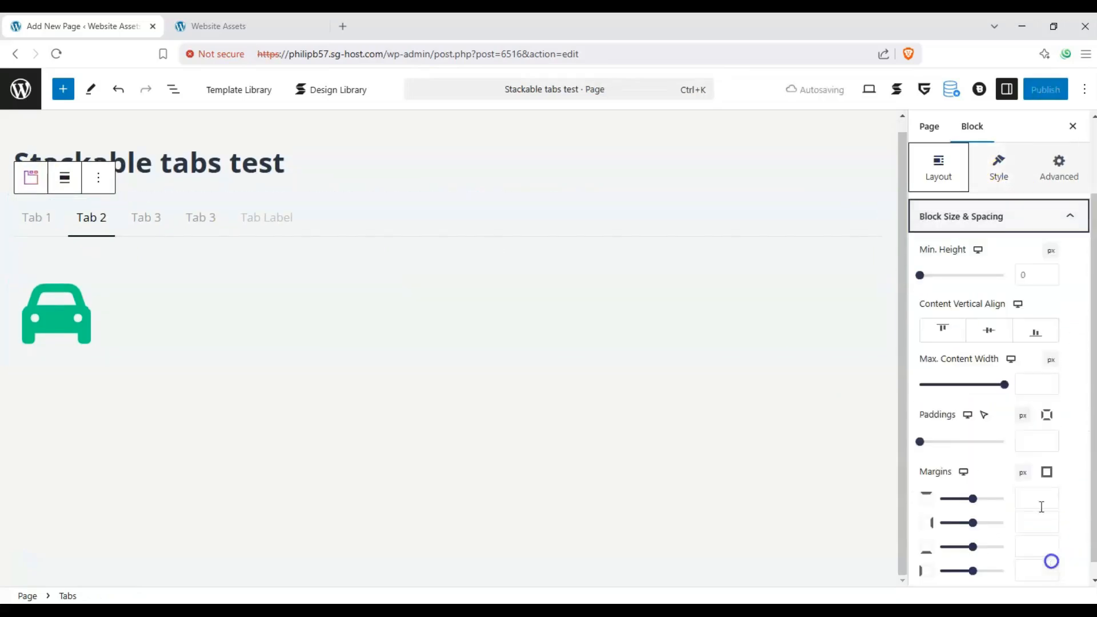
# - Enable a background on the parent Tabs block and color it Palette Color 5
pyautogui.click(983, 175)
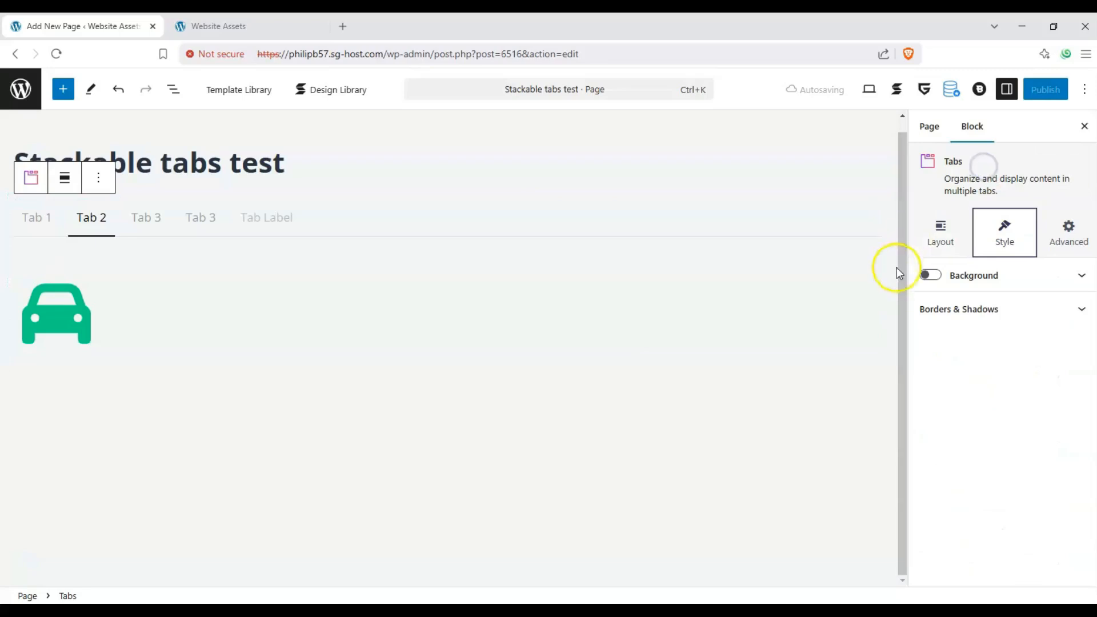
pyautogui.click(931, 275)
pyautogui.click(979, 369)
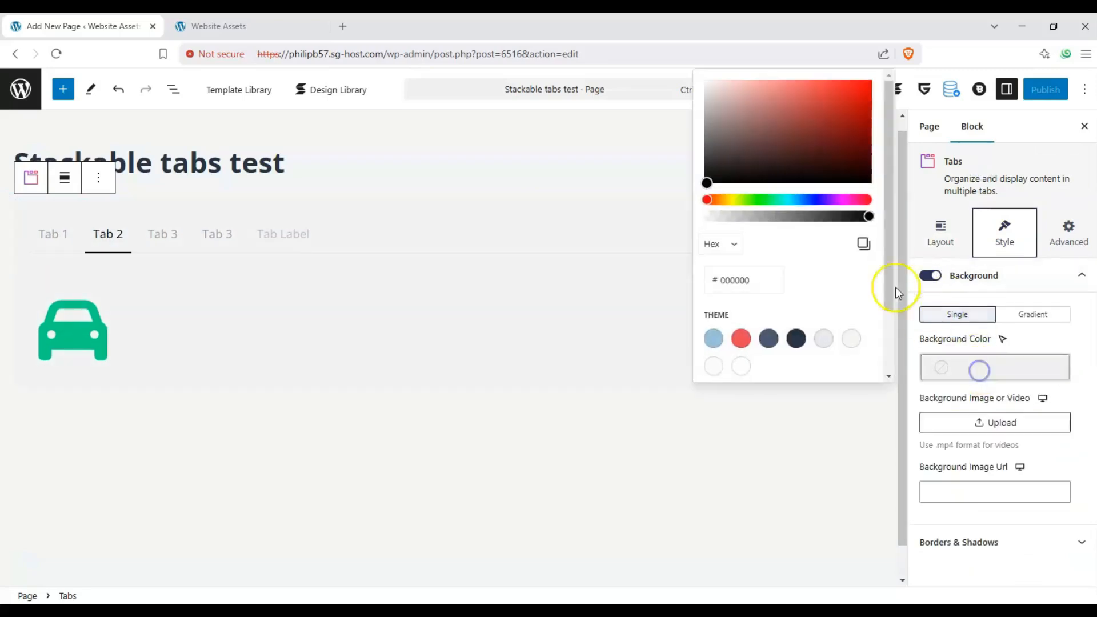
pyautogui.scroll(-3, 729, 307)
pyautogui.click(713, 257)
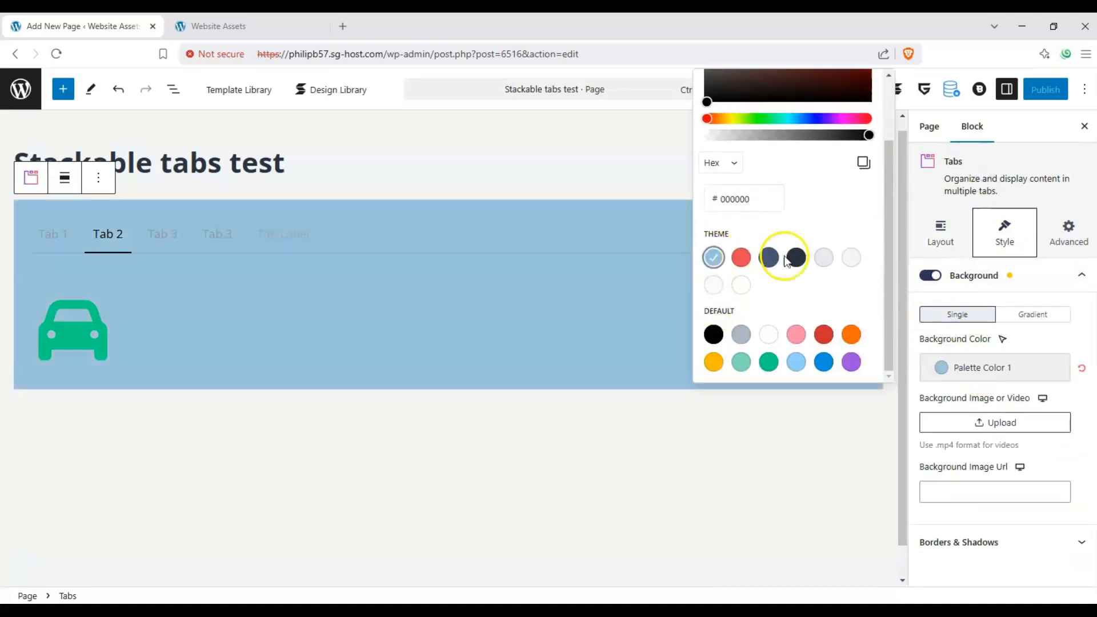
pyautogui.click(825, 258)
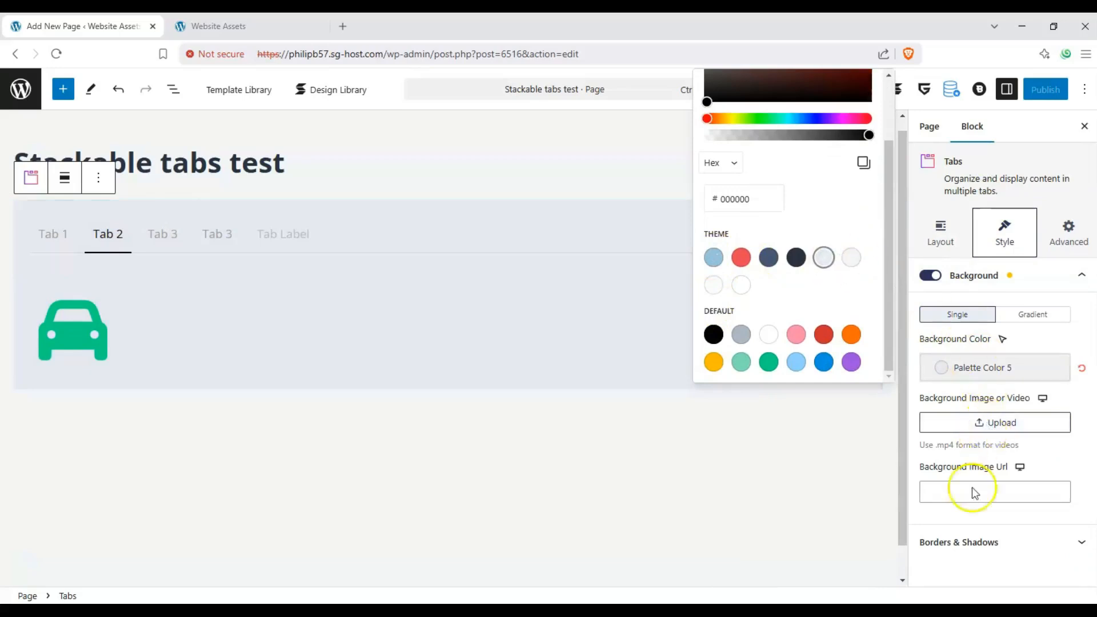
# - Give the parent Tabs block a solid border with a width of 2 and a radius of 31
pyautogui.click(1001, 545)
pyautogui.click(986, 363)
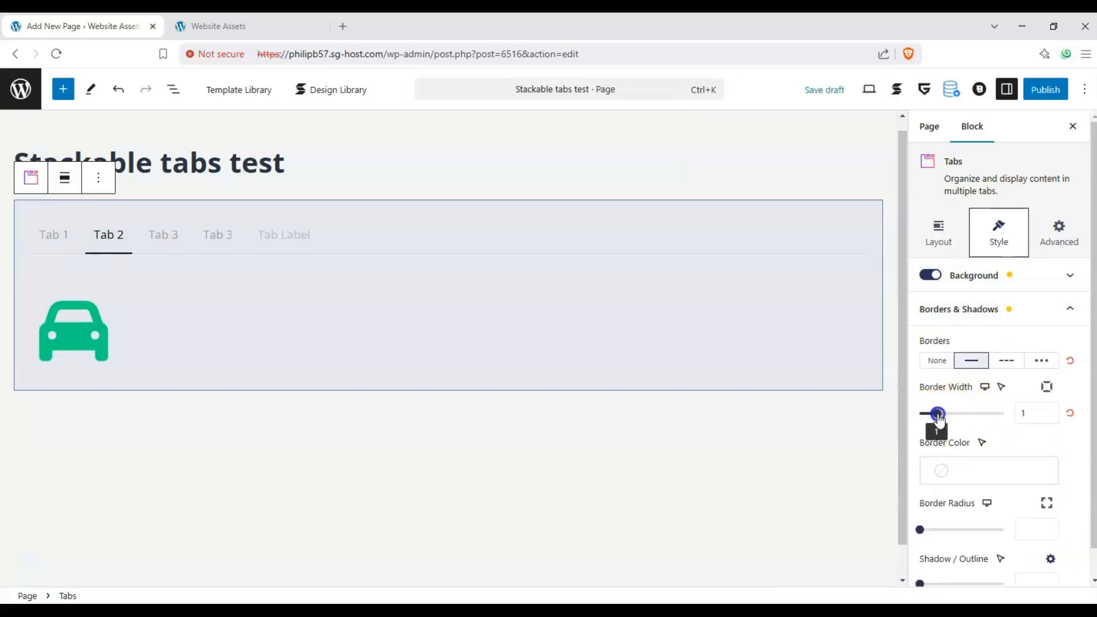
pyautogui.scroll(-1, 951, 401)
pyautogui.moveTo(920, 499); pyautogui.dragTo(971, 495)
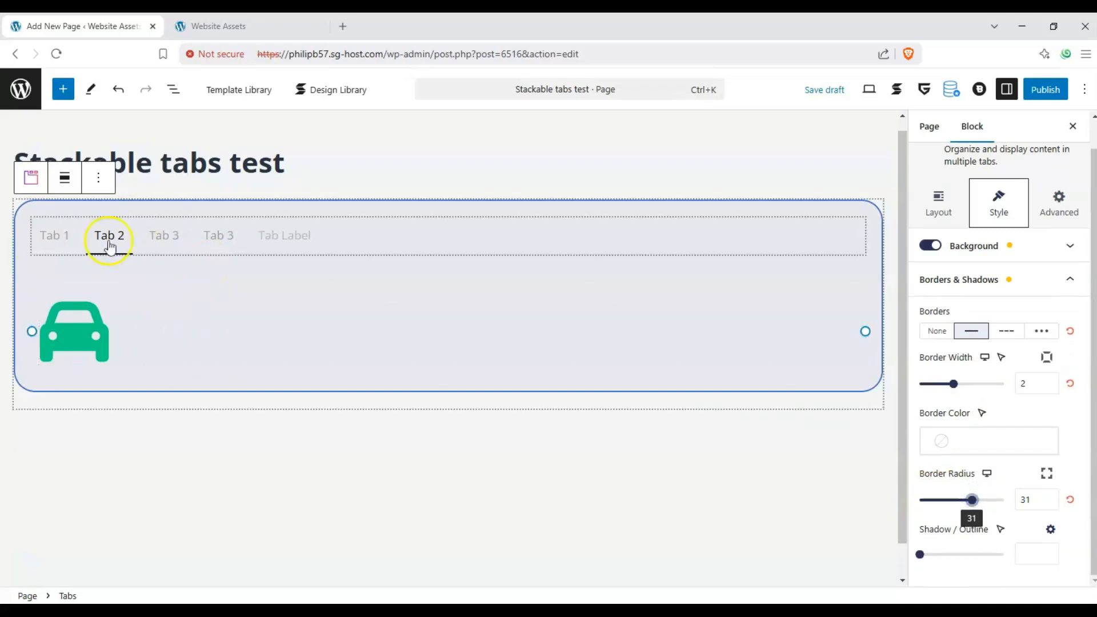
# - Make the Tab Labels block full width and center its text alignment
pyautogui.click(61, 226)
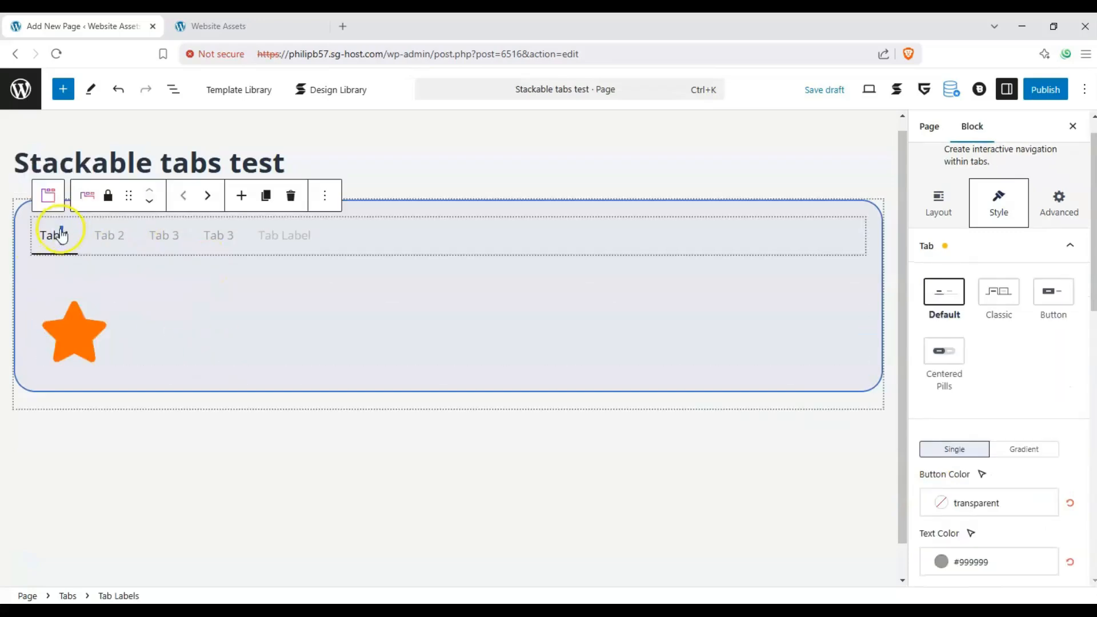
pyautogui.click(95, 237)
pyautogui.click(61, 236)
pyautogui.scroll(1, 1024, 257)
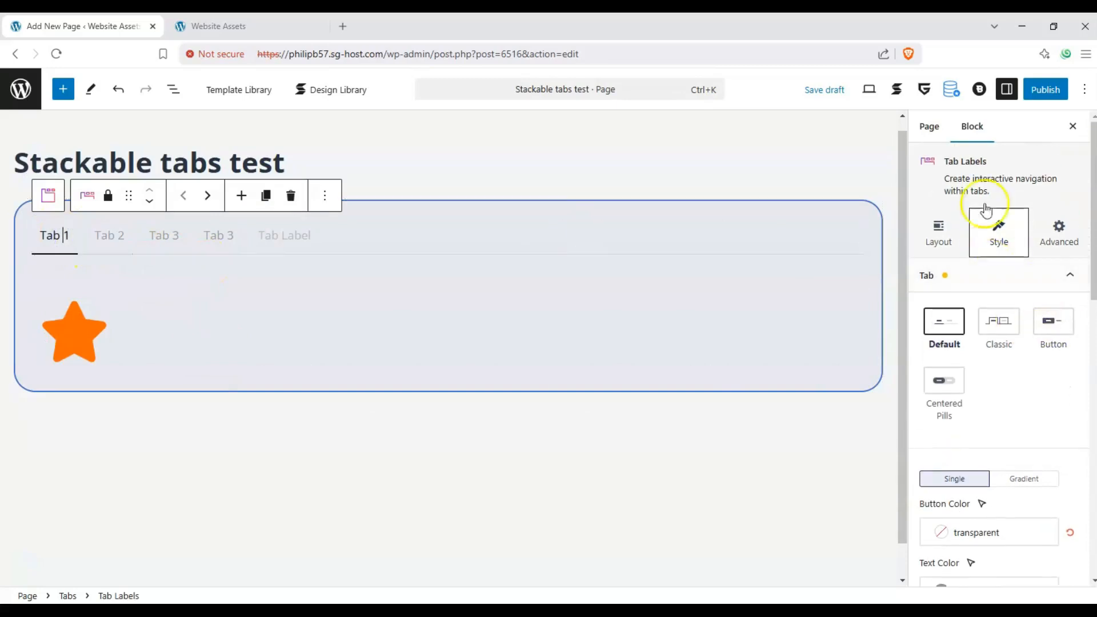
pyautogui.click(960, 245)
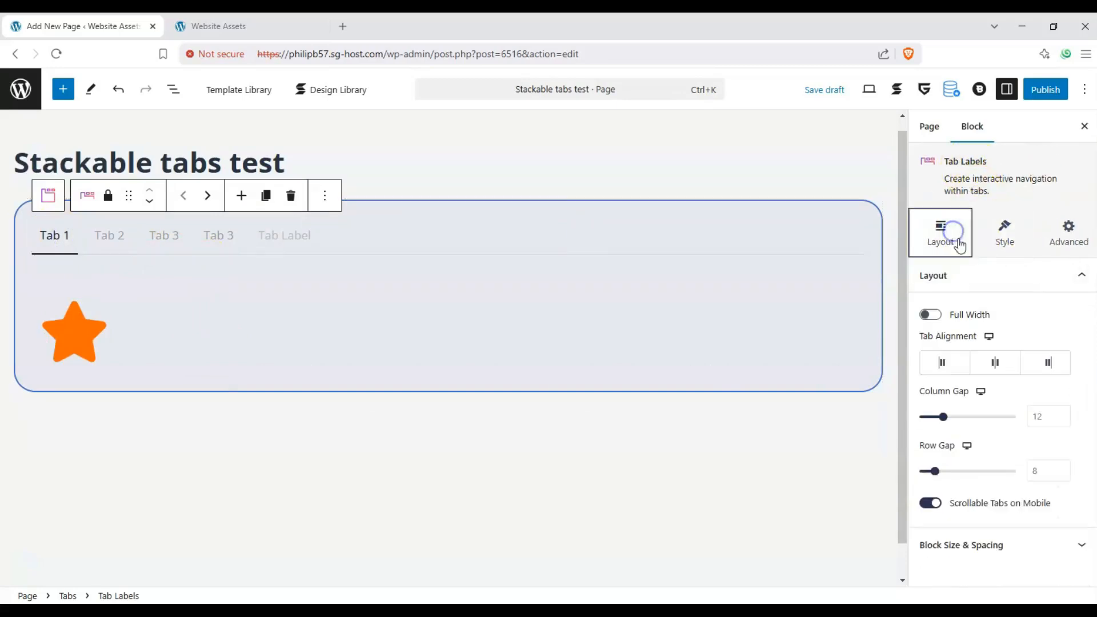
pyautogui.click(932, 318)
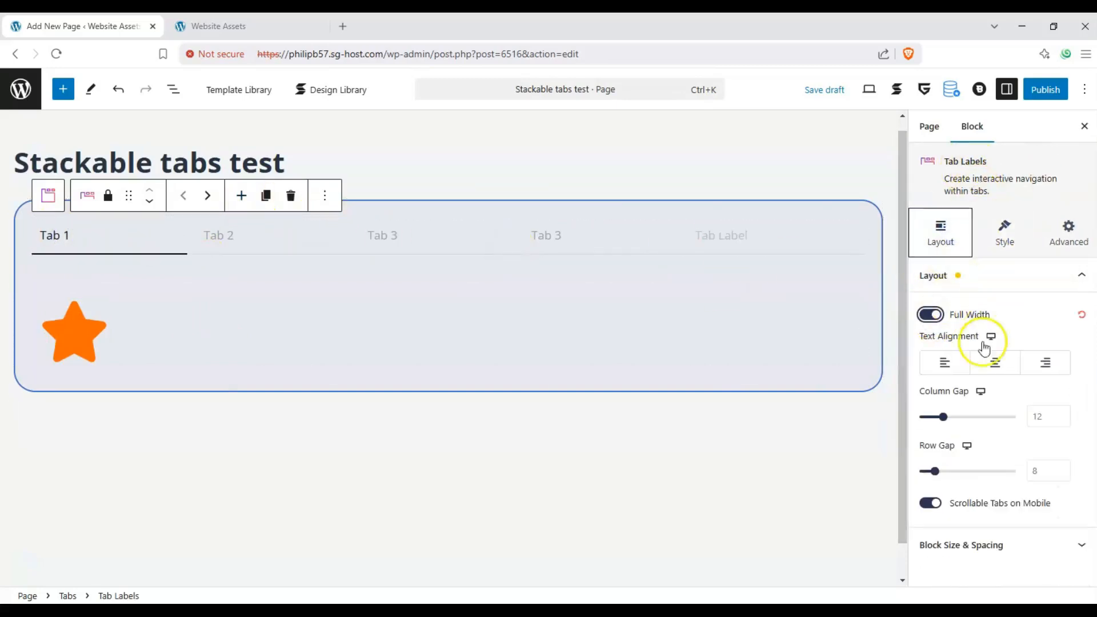
pyautogui.click(997, 362)
pyautogui.click(1044, 362)
pyautogui.click(1009, 368)
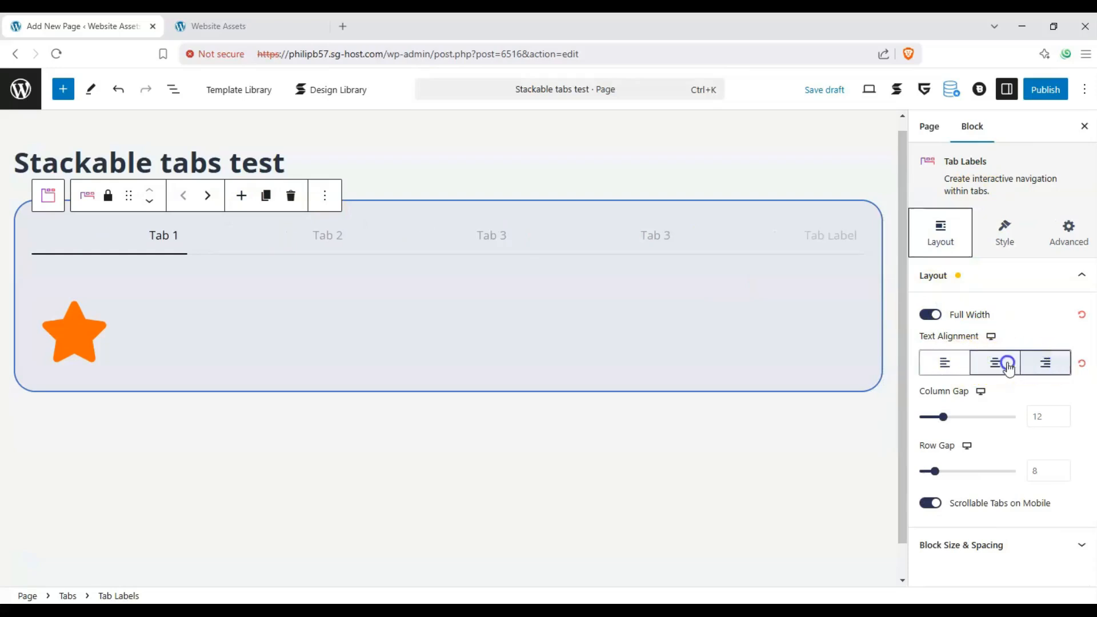
# - Set the tab labels' column gap to 33 and row gap to 11
pyautogui.moveTo(957, 421); pyautogui.dragTo(983, 423)
pyautogui.moveTo(935, 471); pyautogui.dragTo(960, 475)
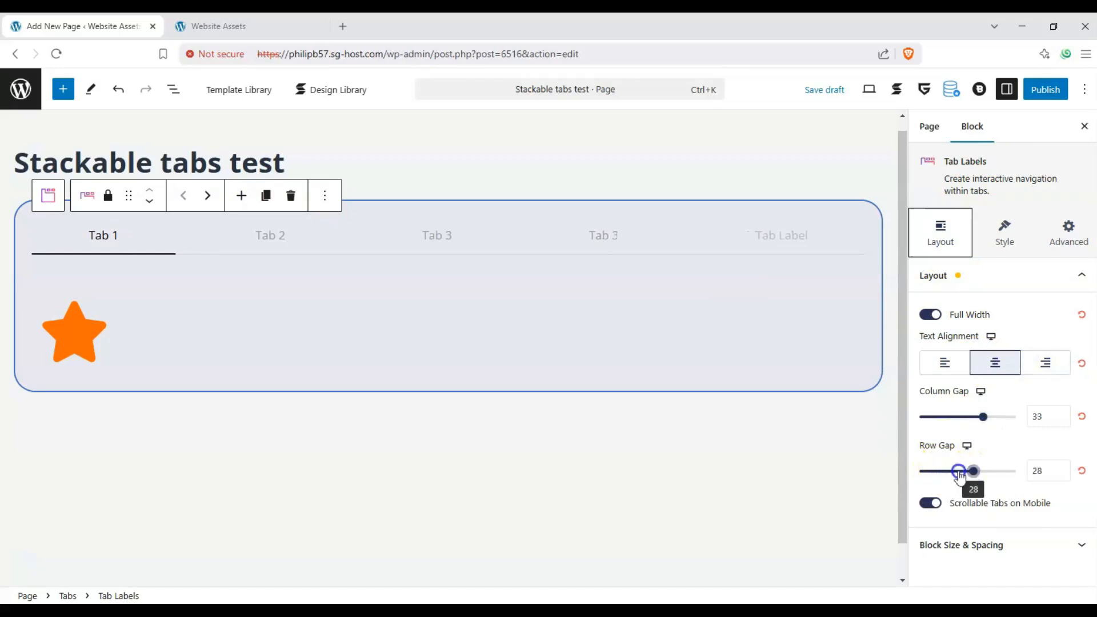
pyautogui.click(965, 339)
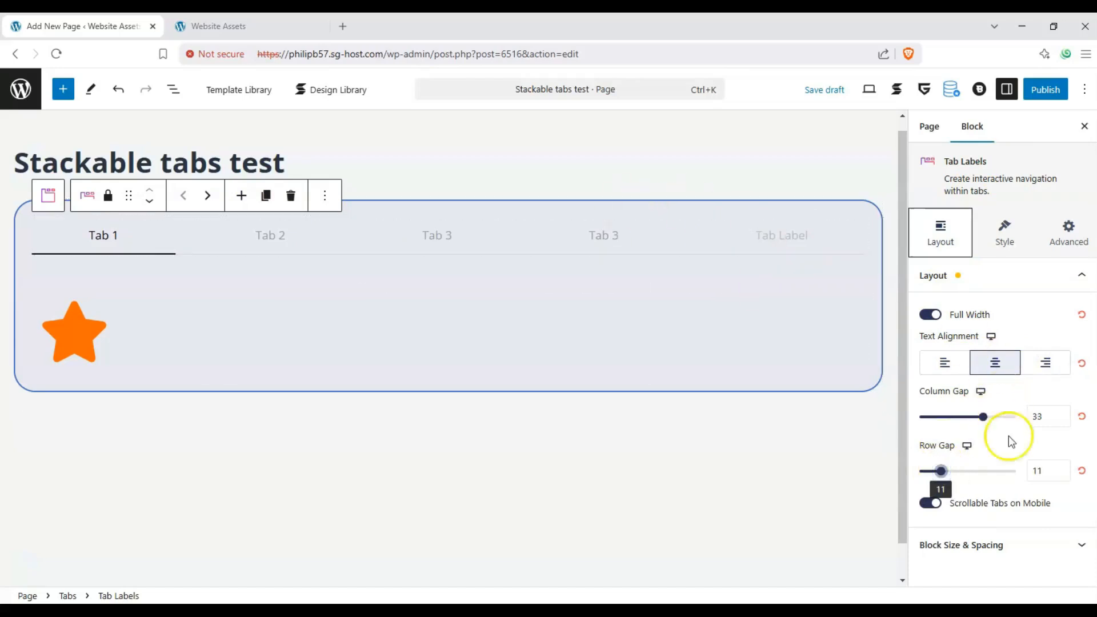
# - Review the tab labels' mobile scrolling option and Block Size & Spacing section, leaving scrollable tabs enabled
pyautogui.click(928, 505)
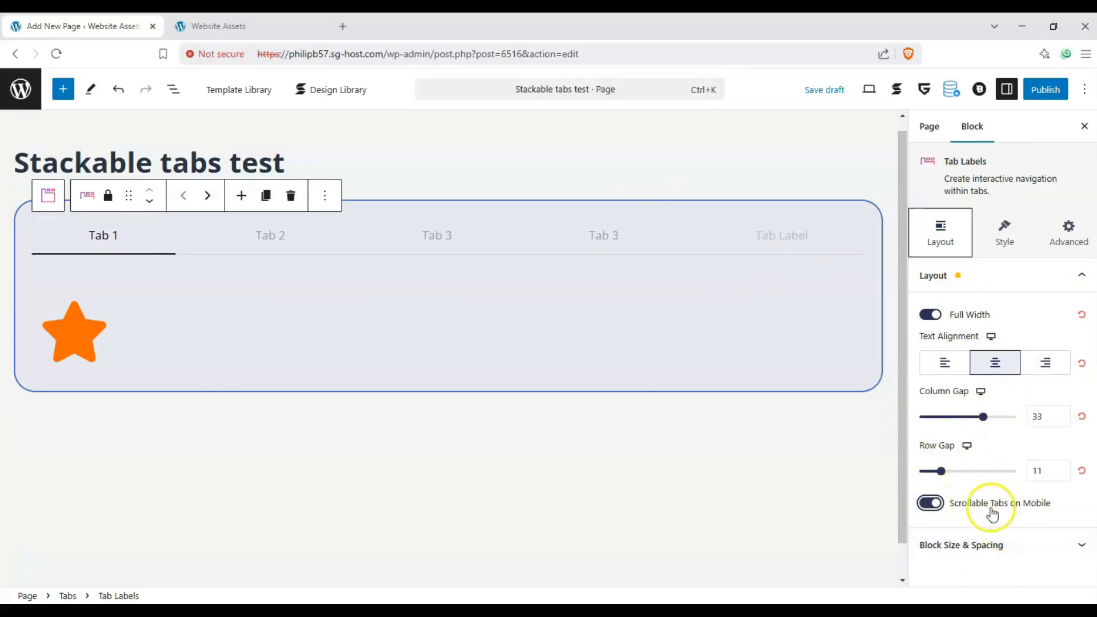
pyautogui.click(1046, 558)
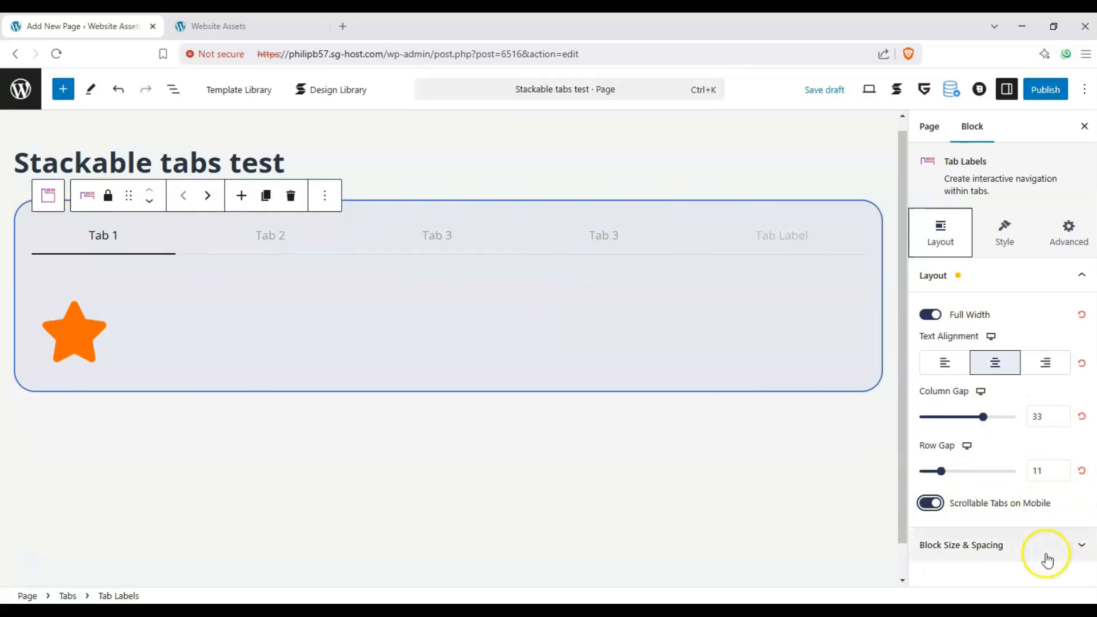
pyautogui.click(988, 308)
# - Try the Classic and Button tab styles on the Tab Labels block, opening other tabs to preview the Button style
pyautogui.click(999, 250)
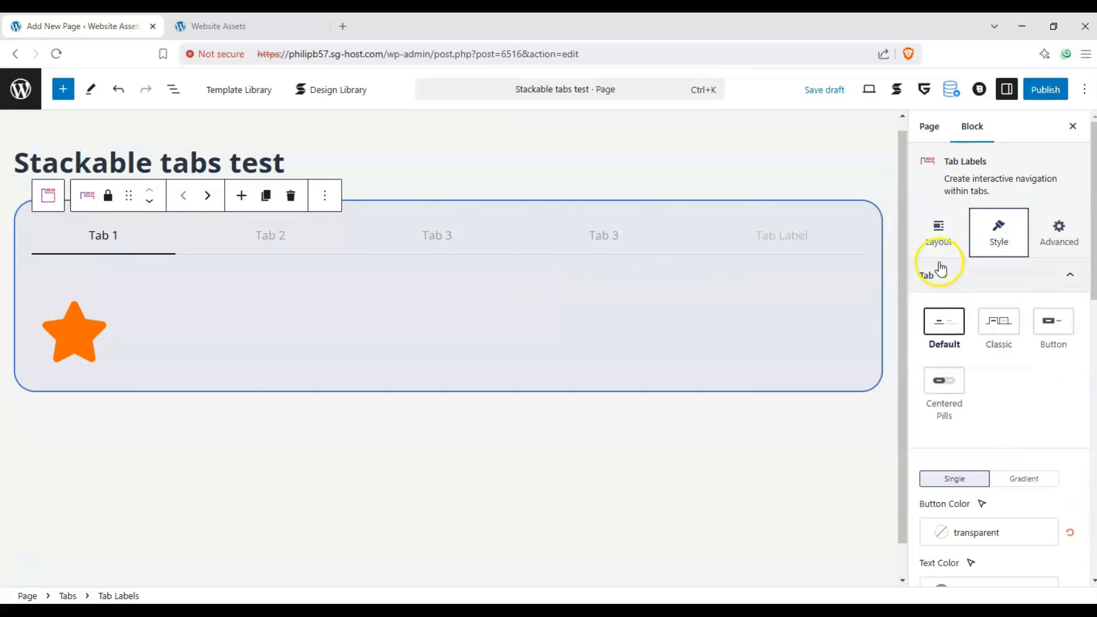
pyautogui.click(993, 327)
pyautogui.click(1032, 334)
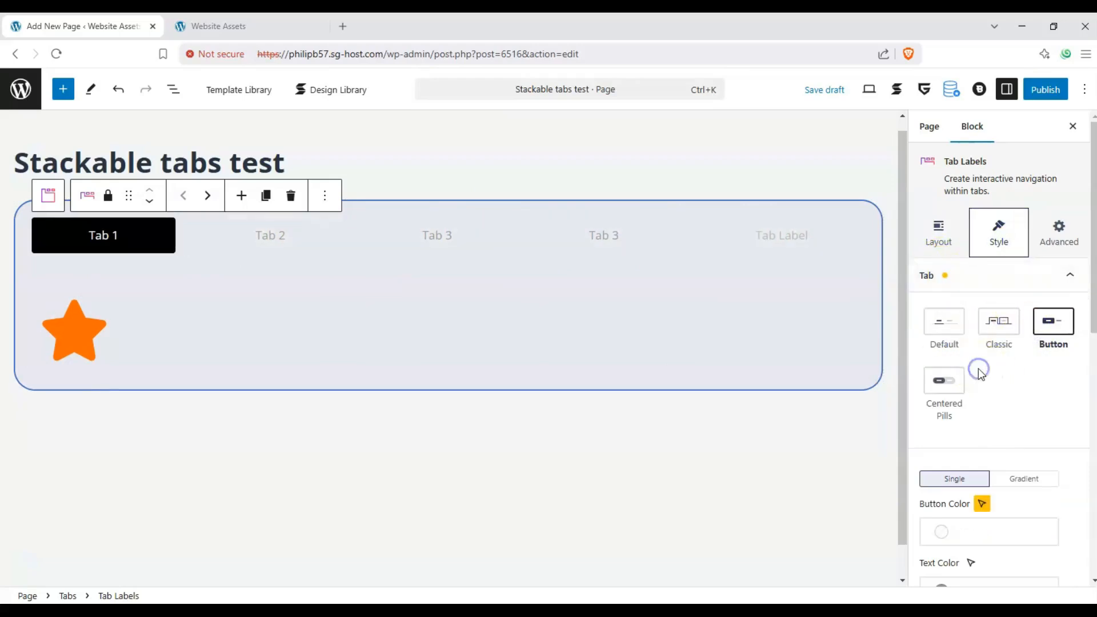
pyautogui.click(499, 235)
pyautogui.click(553, 239)
# - Apply the Centered Pills style to the tab labels and switch between the third and fourth tabs to preview it
pyautogui.click(944, 380)
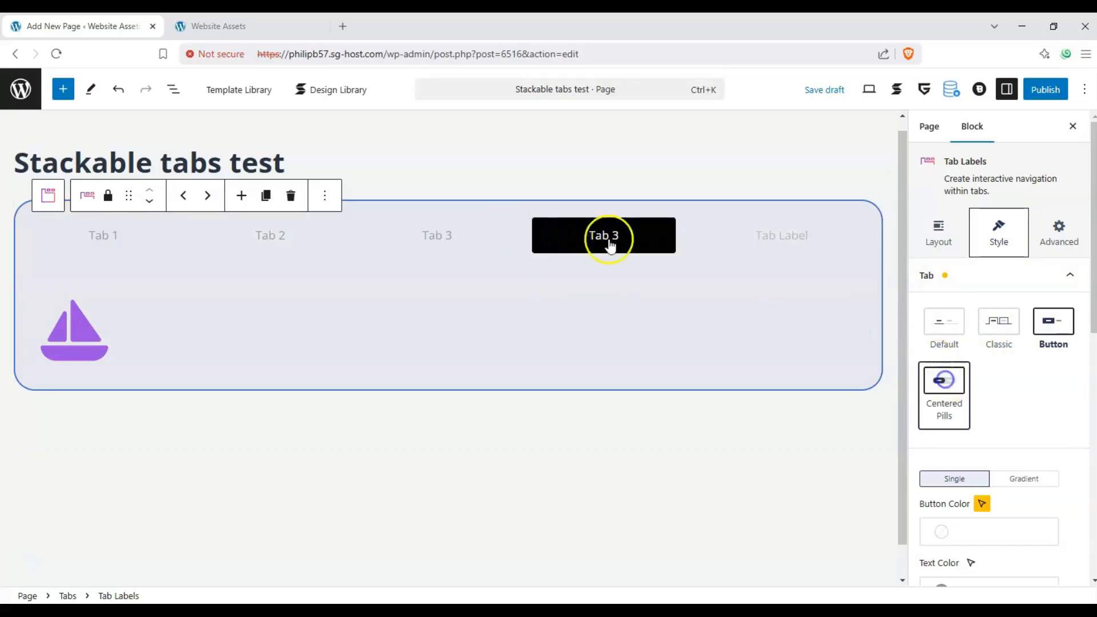
pyautogui.click(434, 237)
pyautogui.click(581, 241)
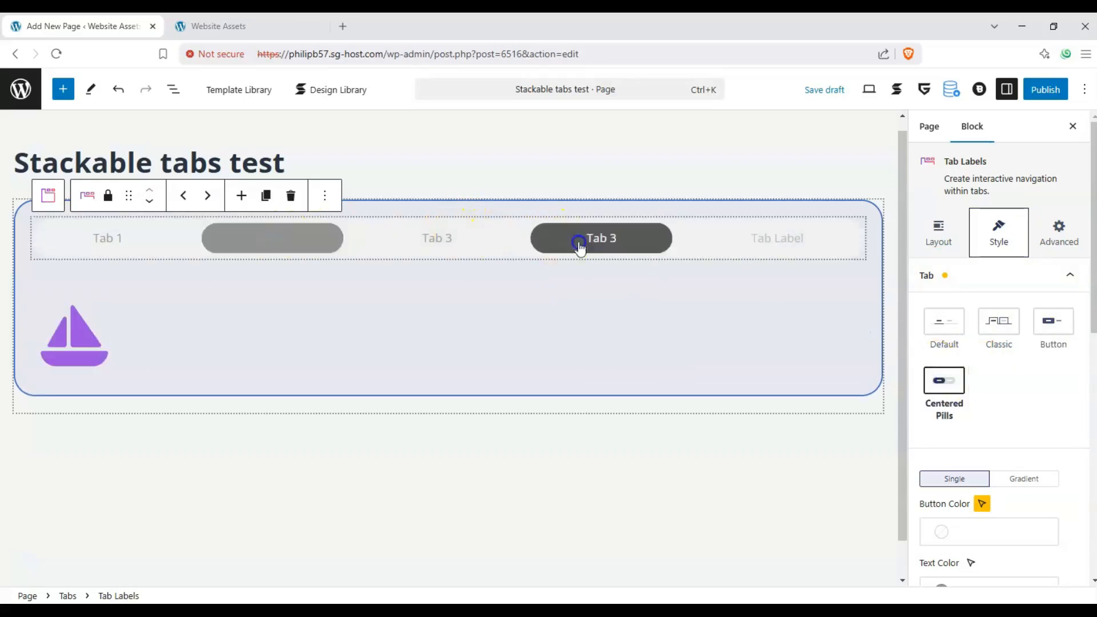
# - Apply the Classic style to the tab labels and switch through the second, third and fourth tabs to preview it
pyautogui.click(999, 329)
pyautogui.click(166, 236)
pyautogui.click(265, 238)
pyautogui.click(436, 236)
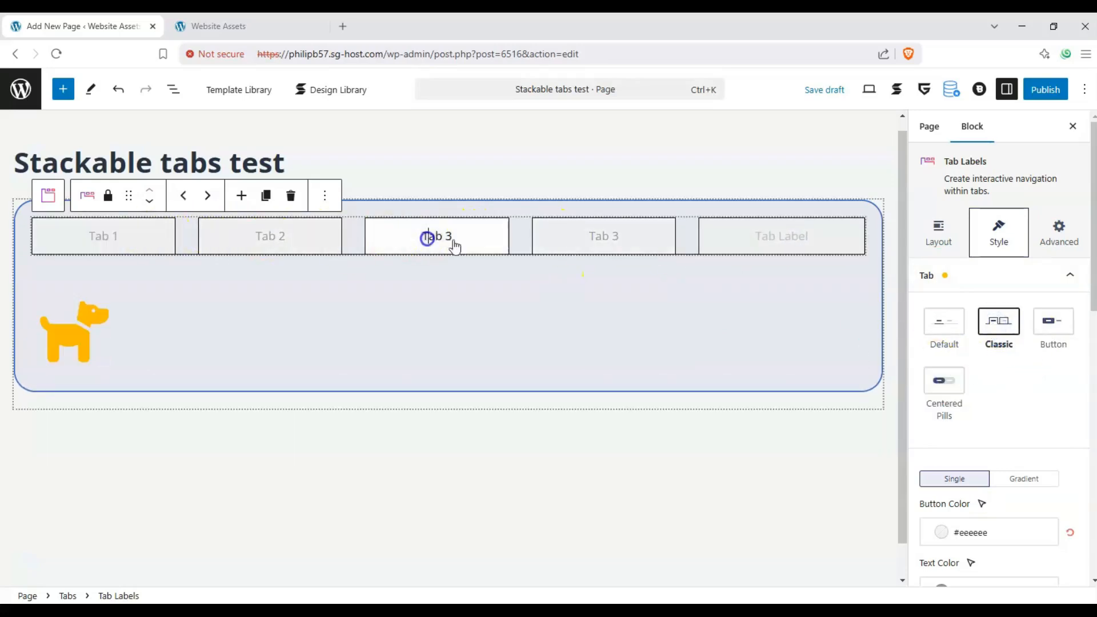
pyautogui.click(571, 246)
# - Try Palette Color 3 and Palette Color 5 as the tabs' normal-state button color
pyautogui.scroll(-3, 988, 386)
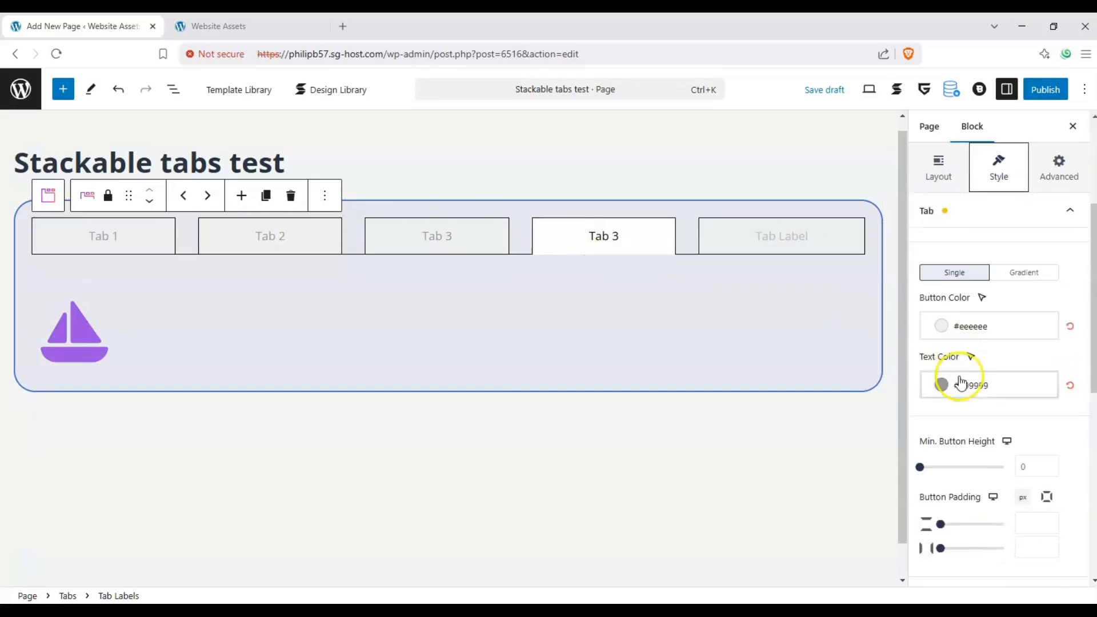
pyautogui.click(938, 327)
pyautogui.scroll(-3, 856, 473)
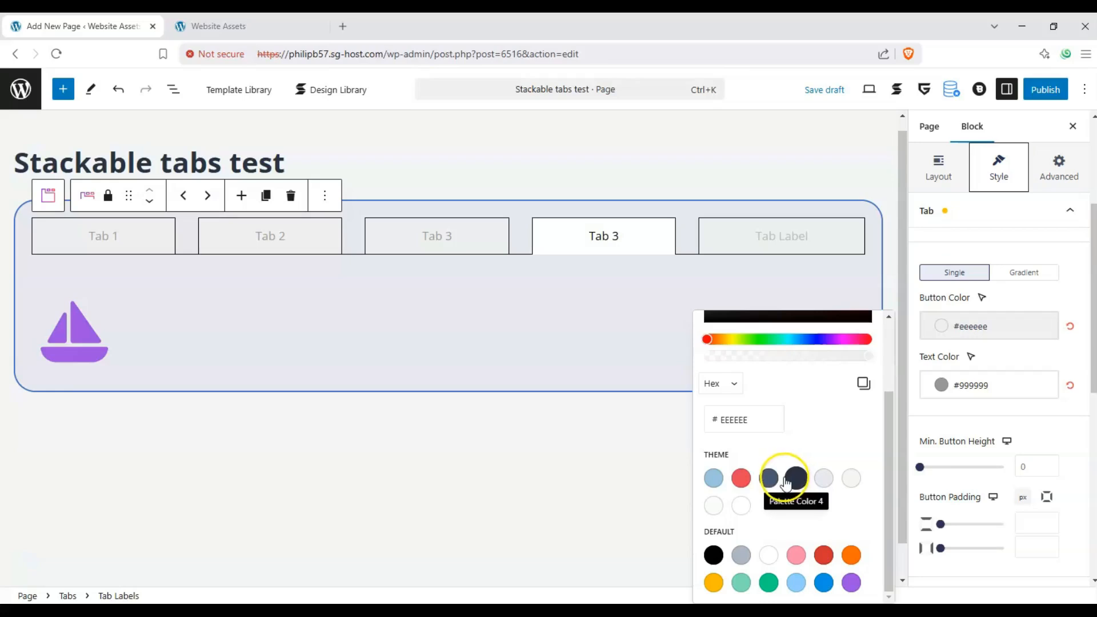
pyautogui.click(770, 480)
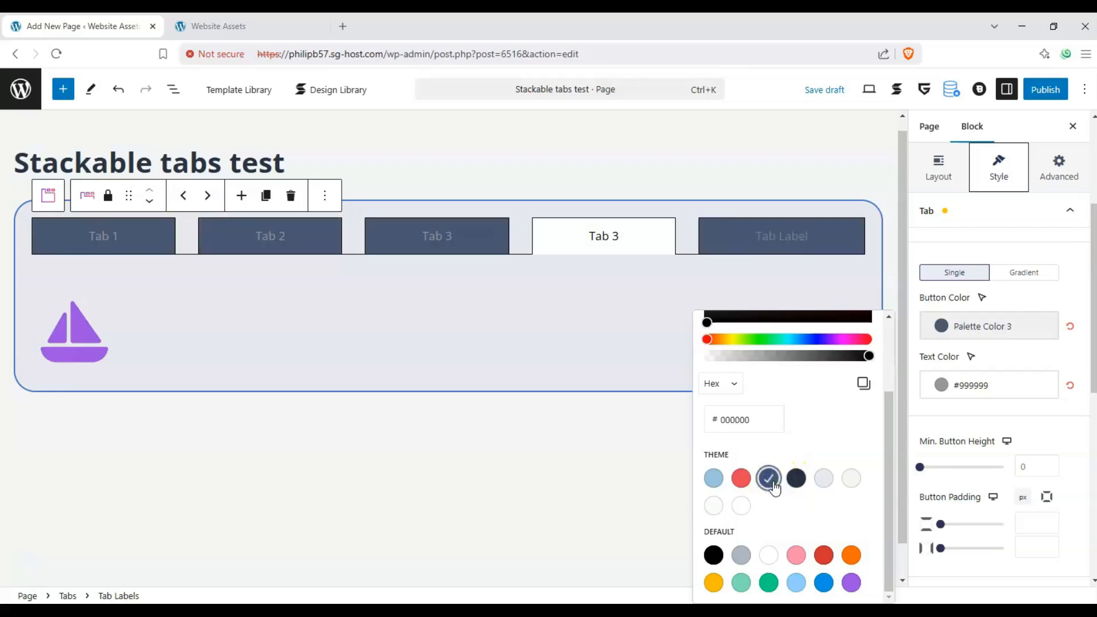
pyautogui.click(824, 484)
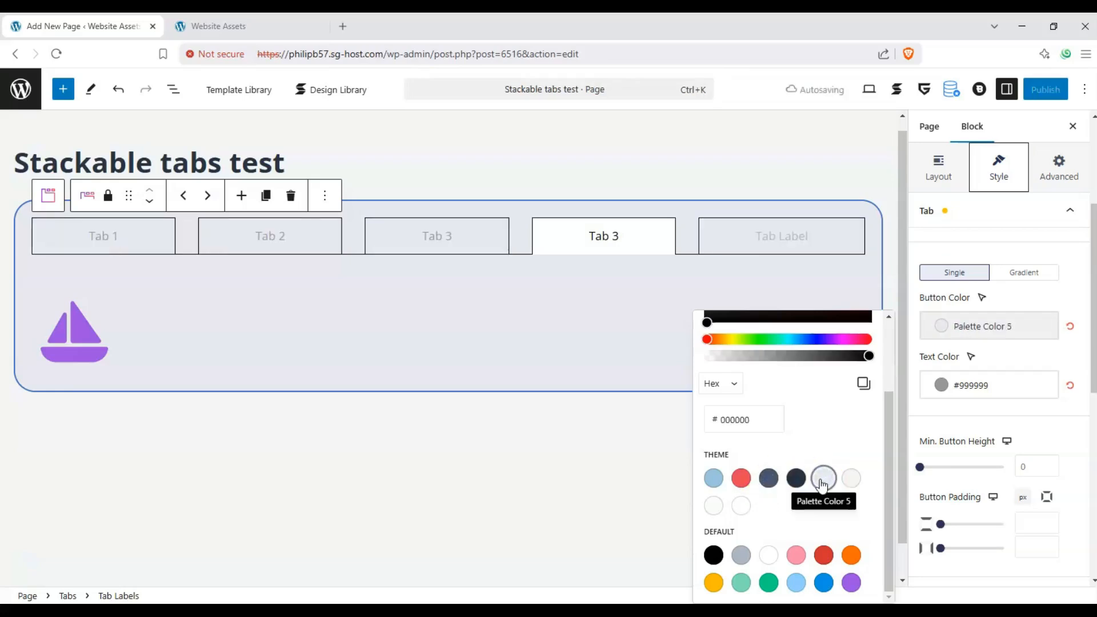
# - Set the tabs' hovered-state button color to Luminous vivid amber and hovered-state text color to Palette Color 4
pyautogui.click(982, 298)
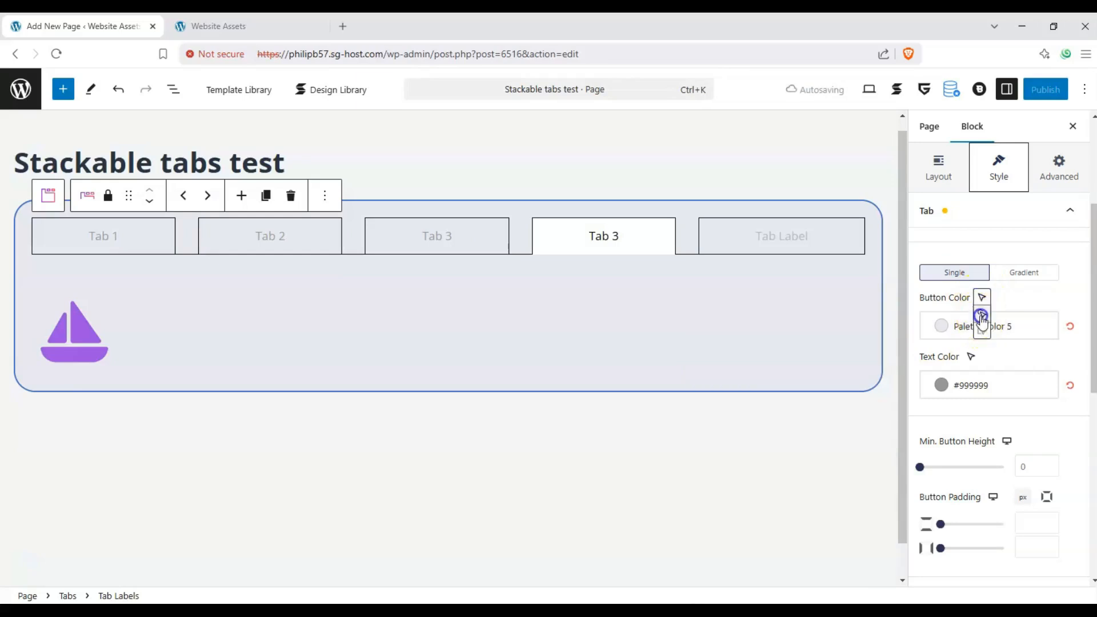
pyautogui.click(982, 317)
pyautogui.click(937, 324)
pyautogui.scroll(-1, 766, 546)
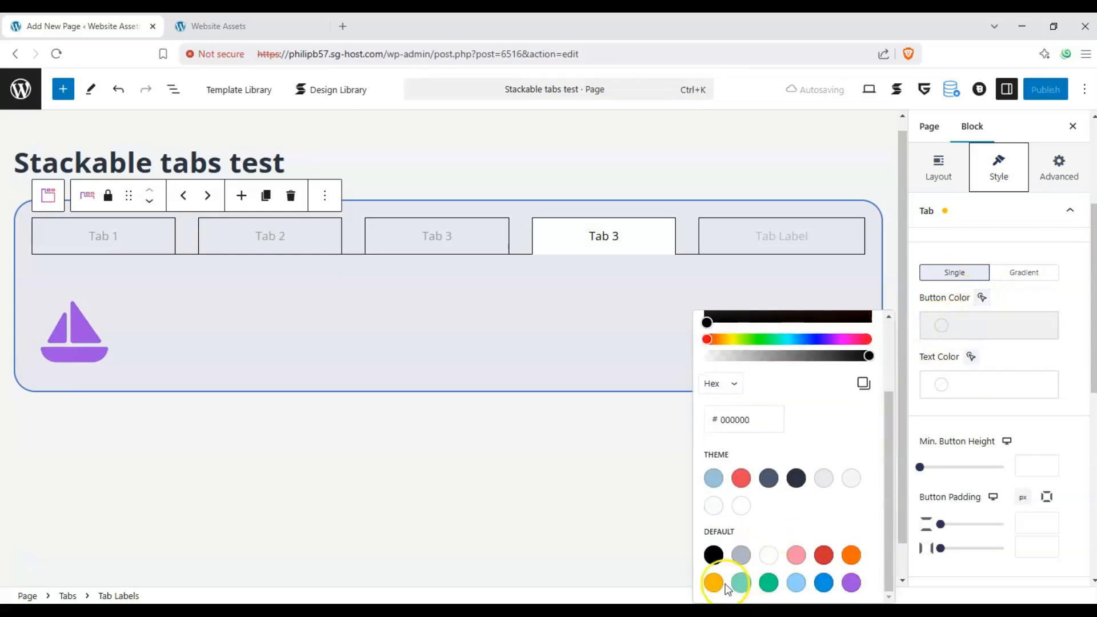
pyautogui.click(721, 585)
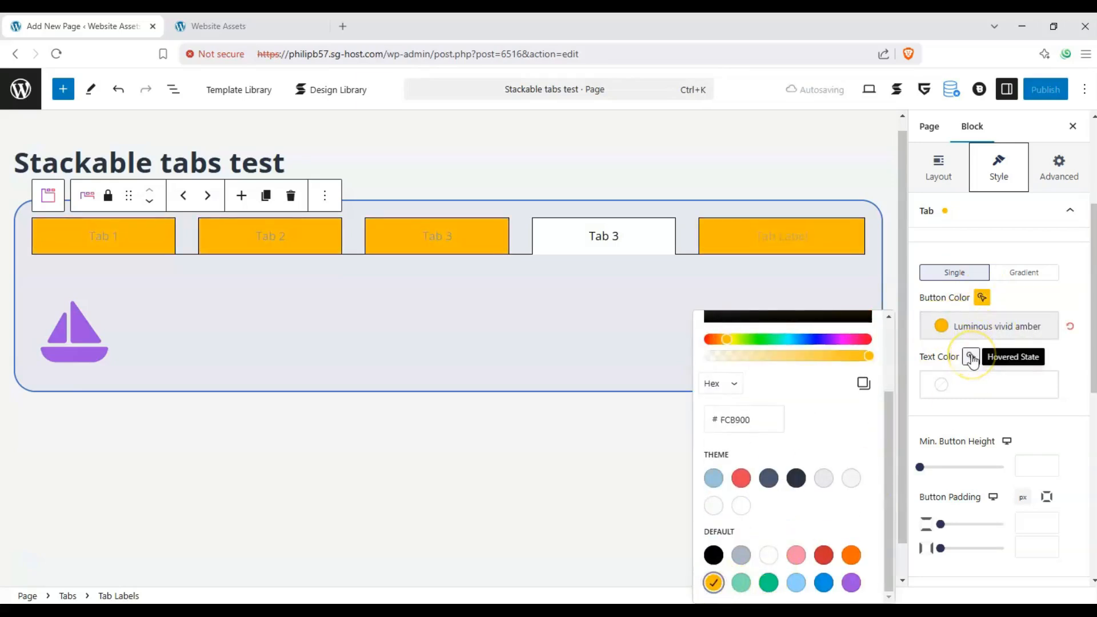
pyautogui.click(966, 385)
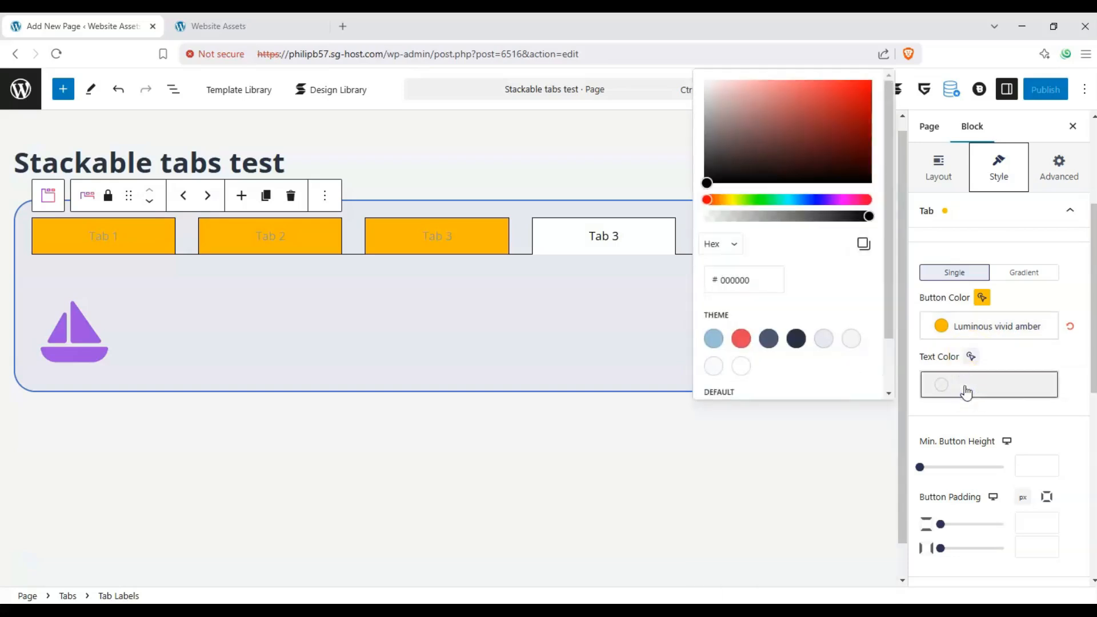
pyautogui.click(796, 340)
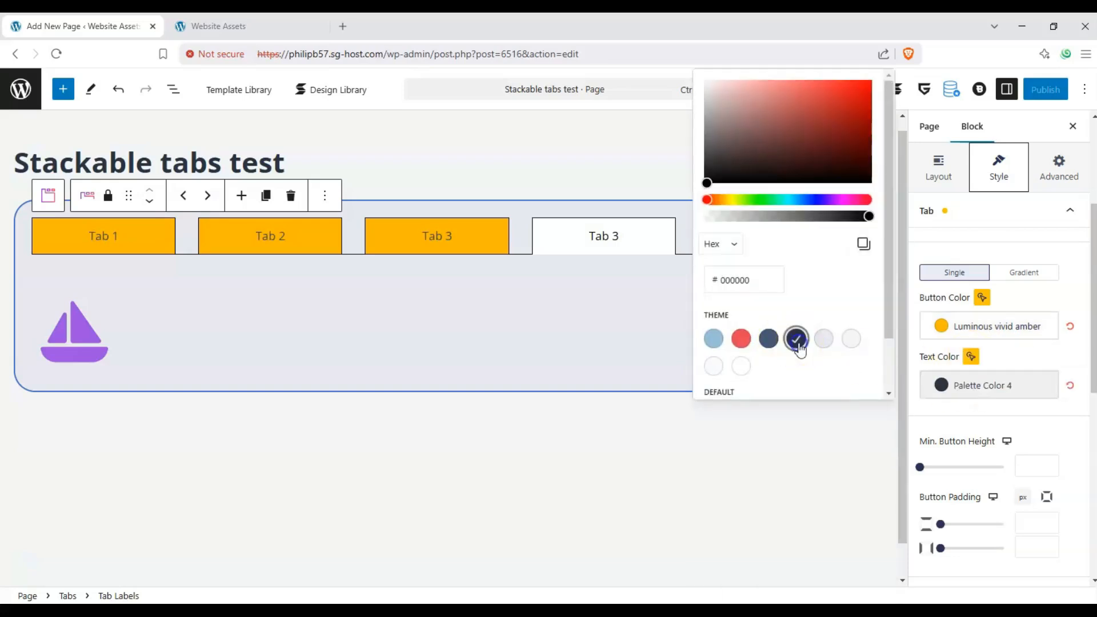
# - Try Light green cyan for the tabs' normal-state text color and settle on Palette Color 1
pyautogui.click(971, 357)
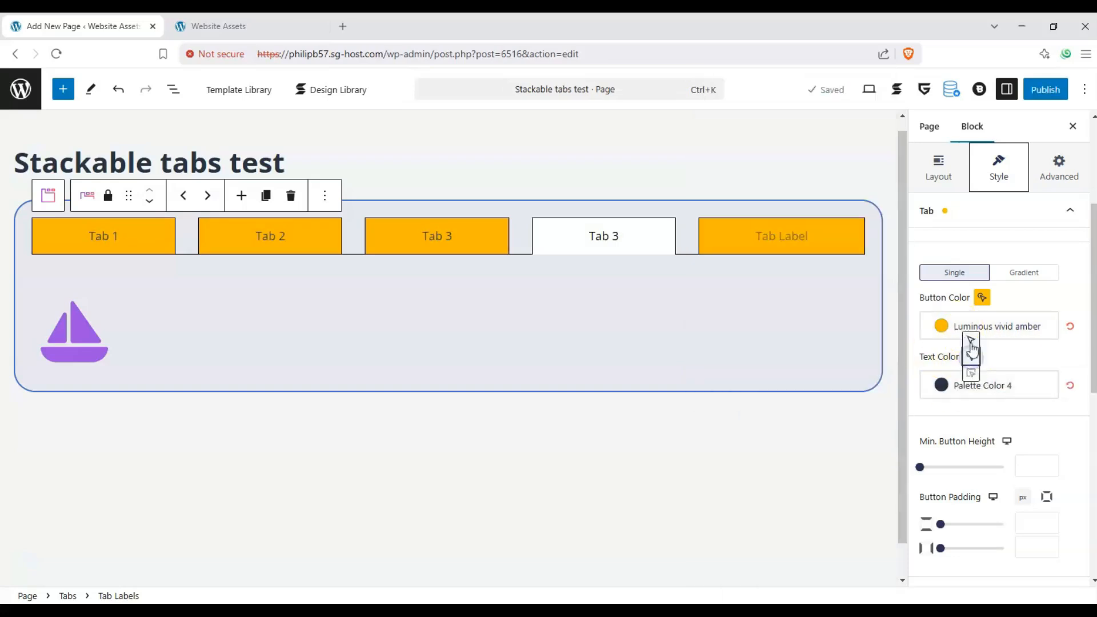
pyautogui.click(949, 386)
pyautogui.scroll(-2, 777, 300)
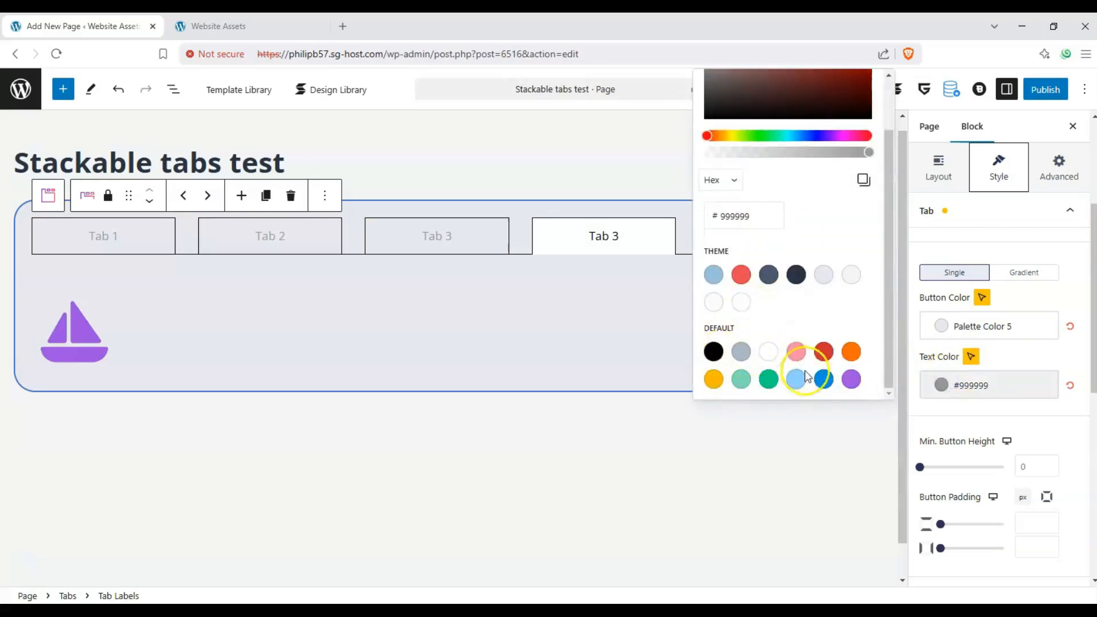
pyautogui.click(741, 379)
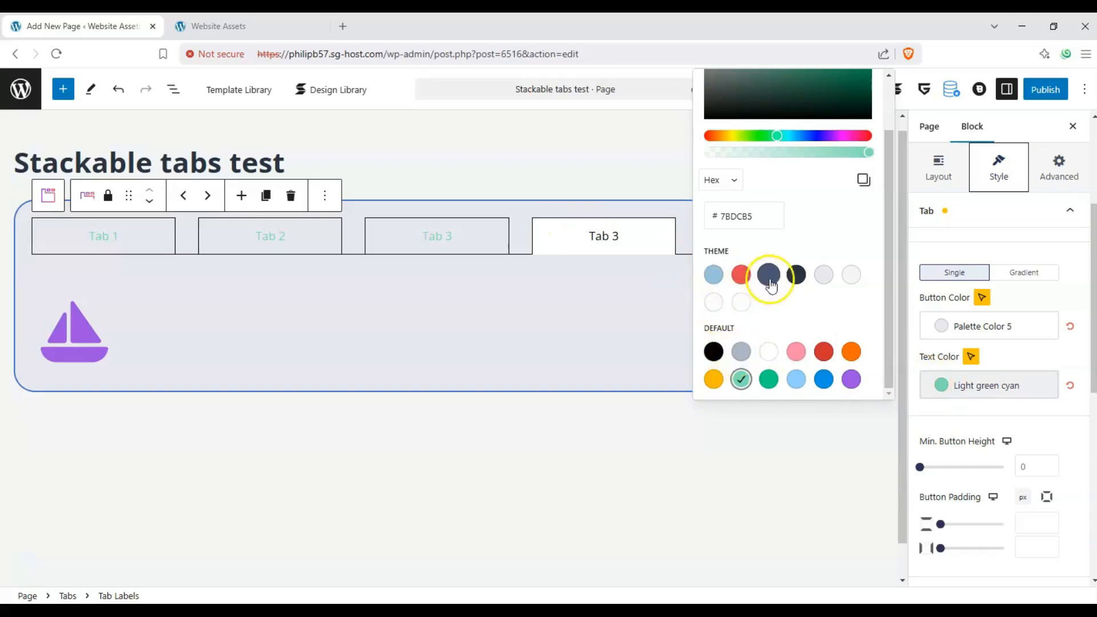
pyautogui.click(721, 279)
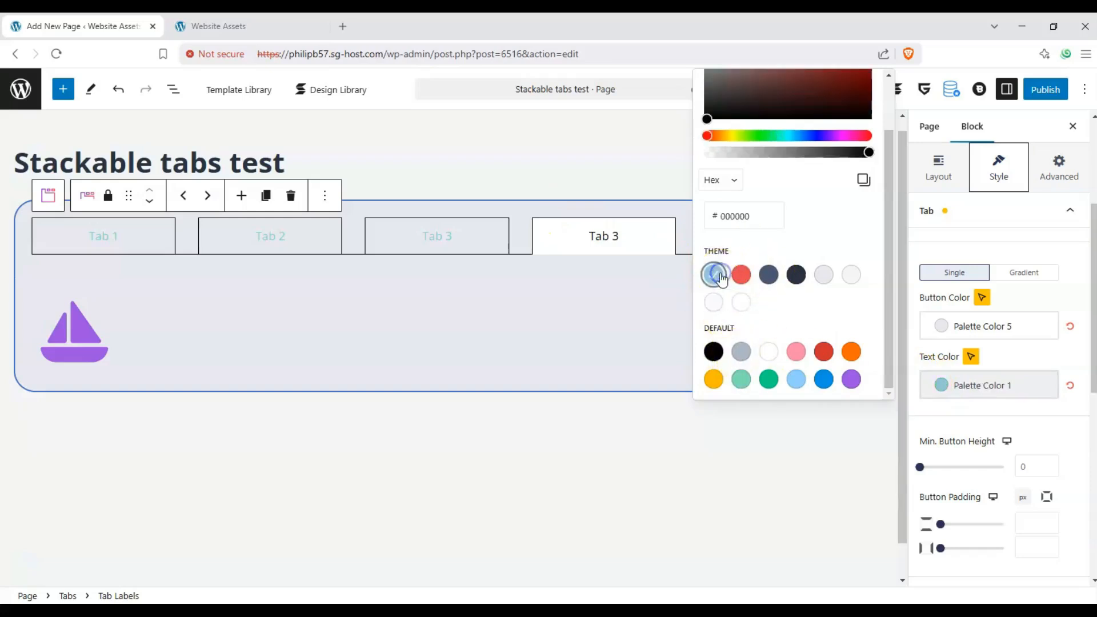
# - Set the tabs' normal-state button color to Light green cyan
pyautogui.click(949, 326)
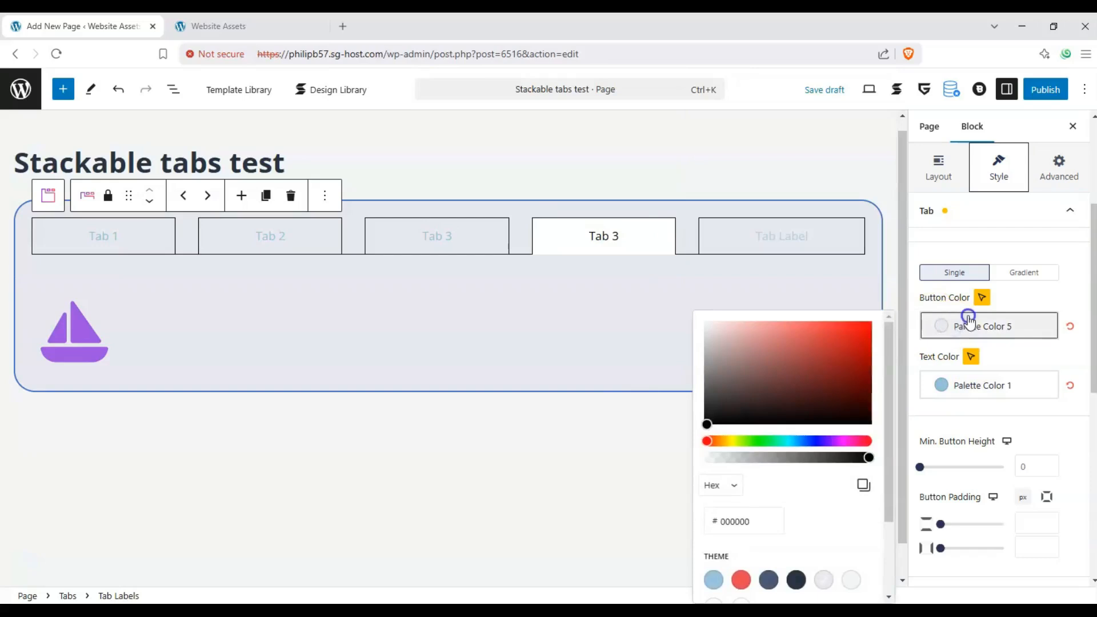
pyautogui.click(981, 298)
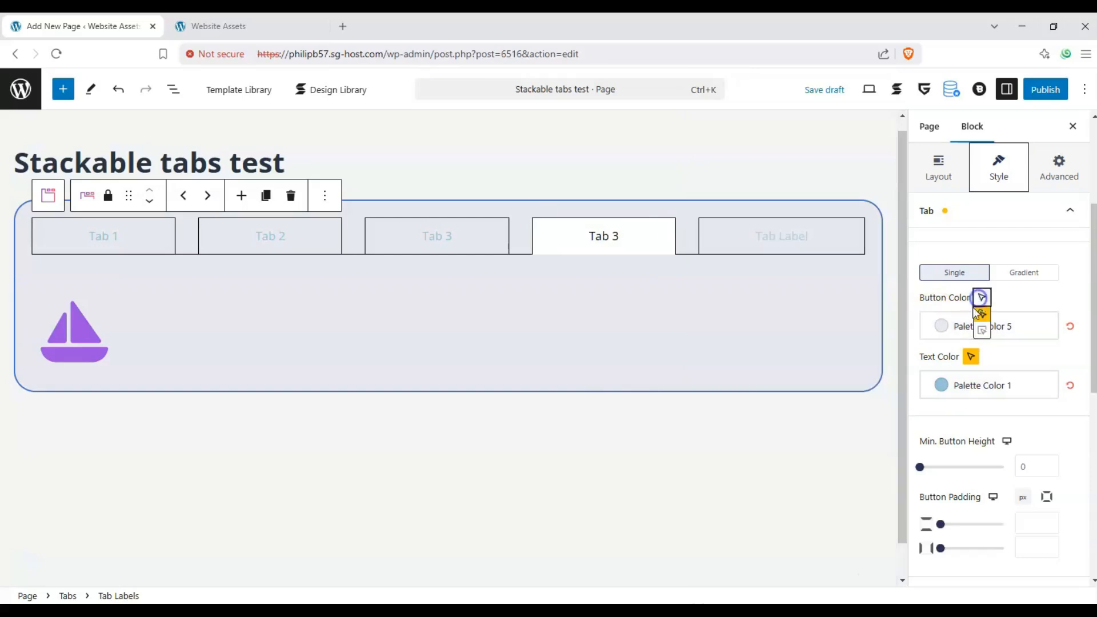
pyautogui.click(945, 323)
pyautogui.scroll(-2, 750, 511)
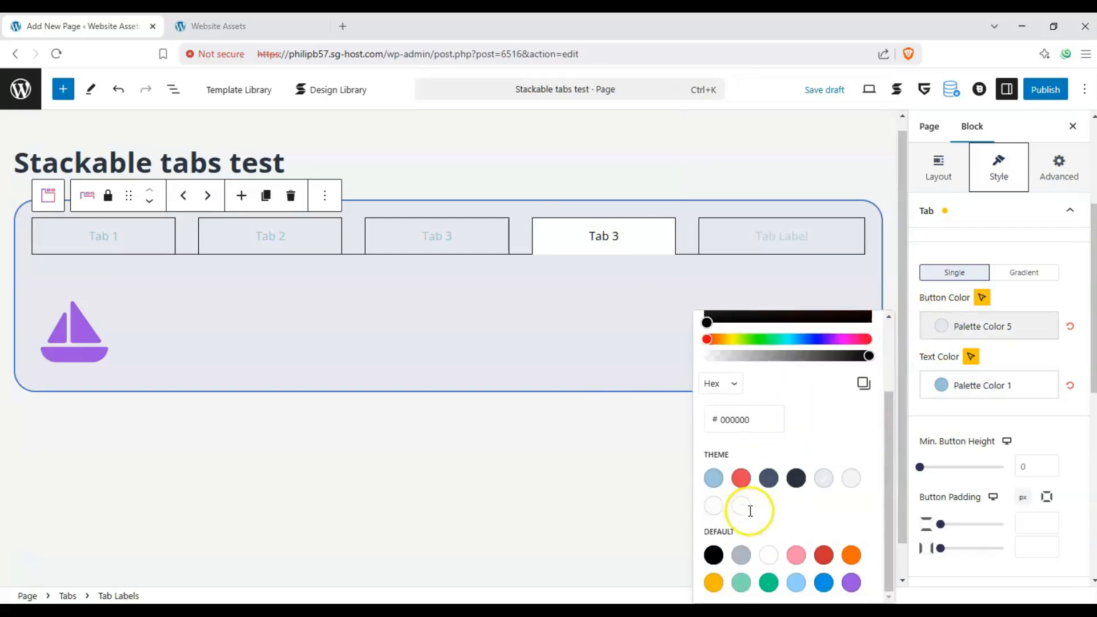
pyautogui.click(741, 583)
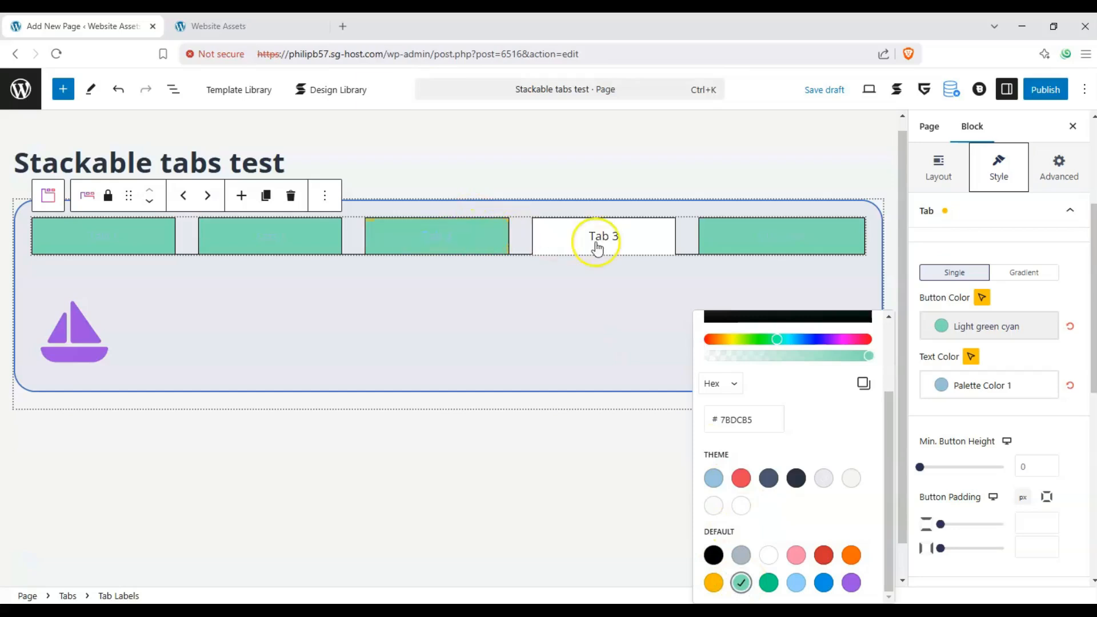
pyautogui.click(1031, 417)
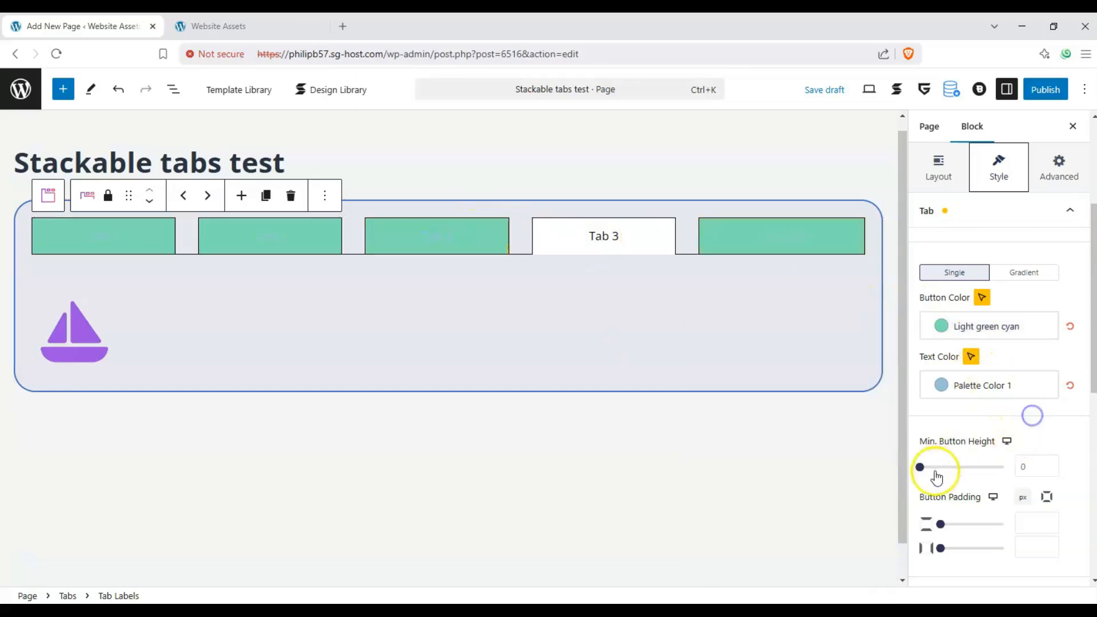
# - Set the tabs' minimum button height to 24 and the vertical button padding to 2 px
pyautogui.moveTo(958, 469)
pyautogui.mouseDown()
pyautogui.moveTo(992, 463)
pyautogui.moveTo(941, 467)
pyautogui.mouseUp()
pyautogui.click(1022, 452)
pyautogui.scroll(-5, 1022, 452)
pyautogui.scroll(1, 983, 421)
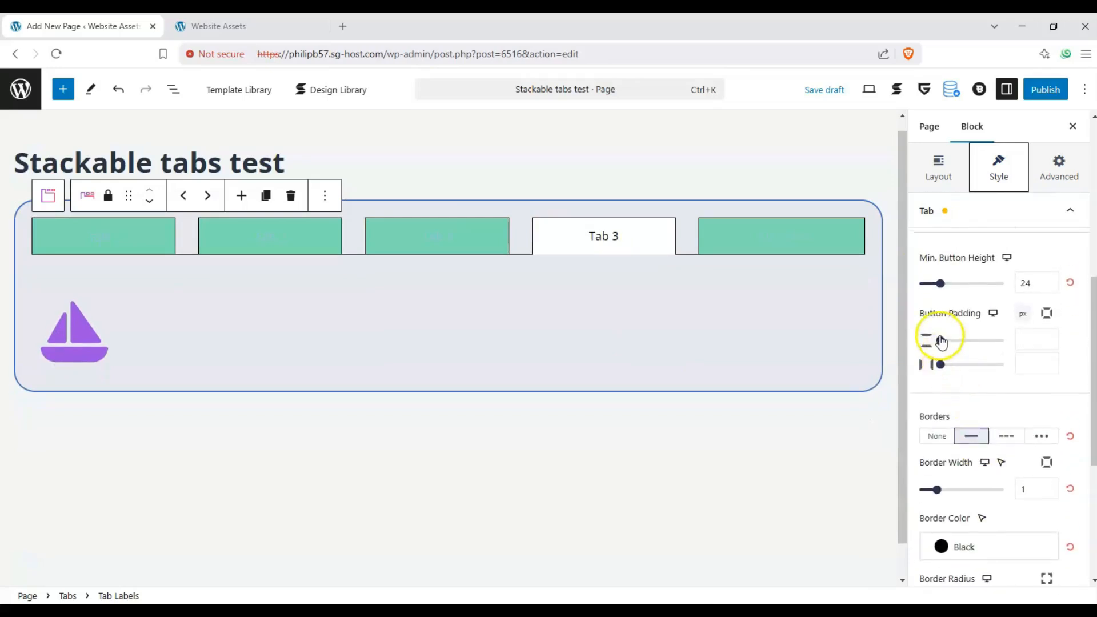
pyautogui.moveTo(940, 340); pyautogui.dragTo(946, 344)
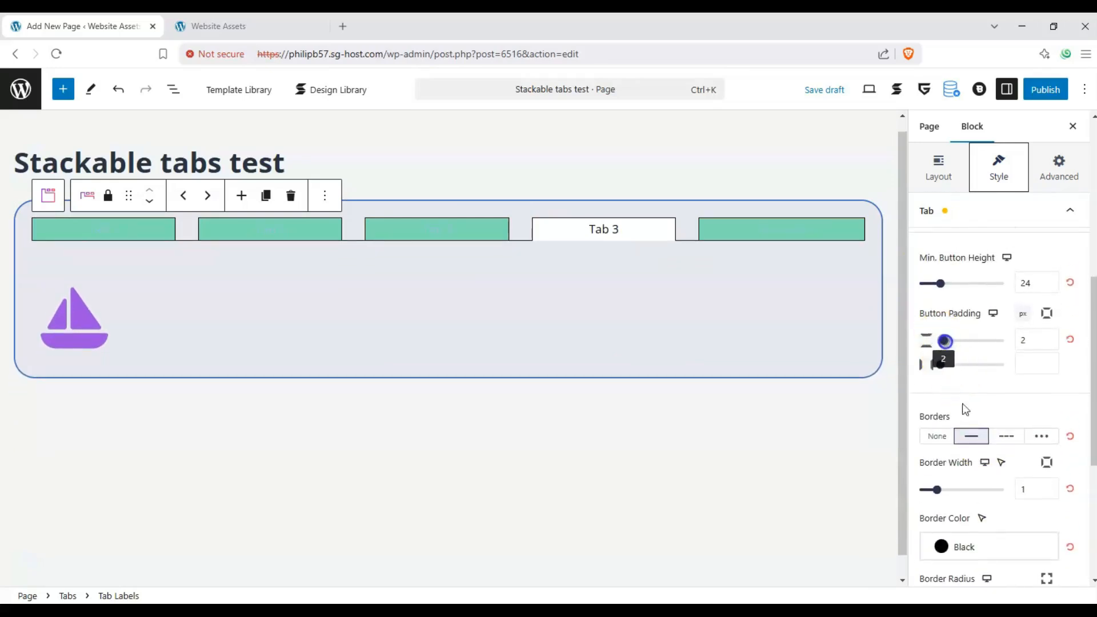
# - Change the tab buttons' border style to dashed
pyautogui.click(994, 438)
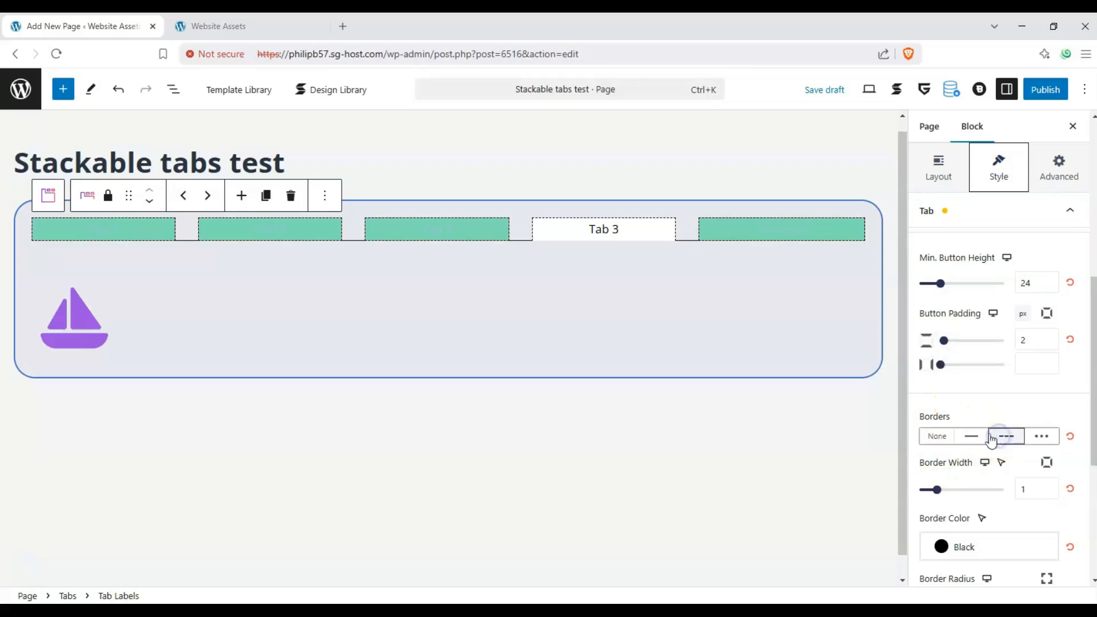
pyautogui.scroll(-3, 943, 492)
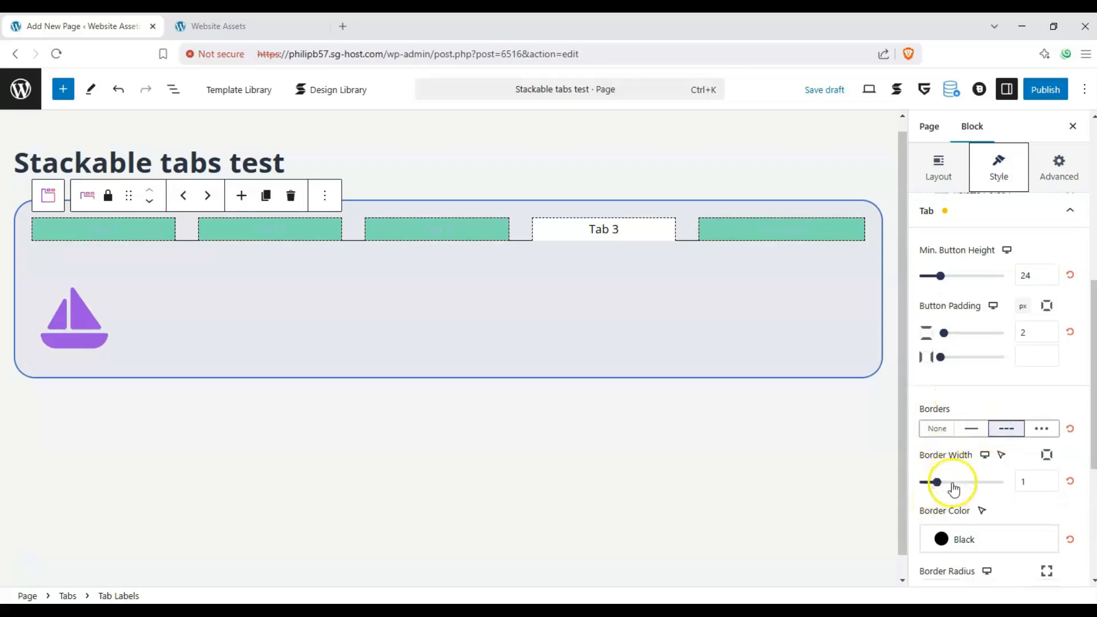
pyautogui.moveTo(926, 423); pyautogui.dragTo(847, 424)
# - Set the active tab's button color to red #fc0000 and its text color to white
pyautogui.scroll(-1, 994, 421)
pyautogui.click(986, 432)
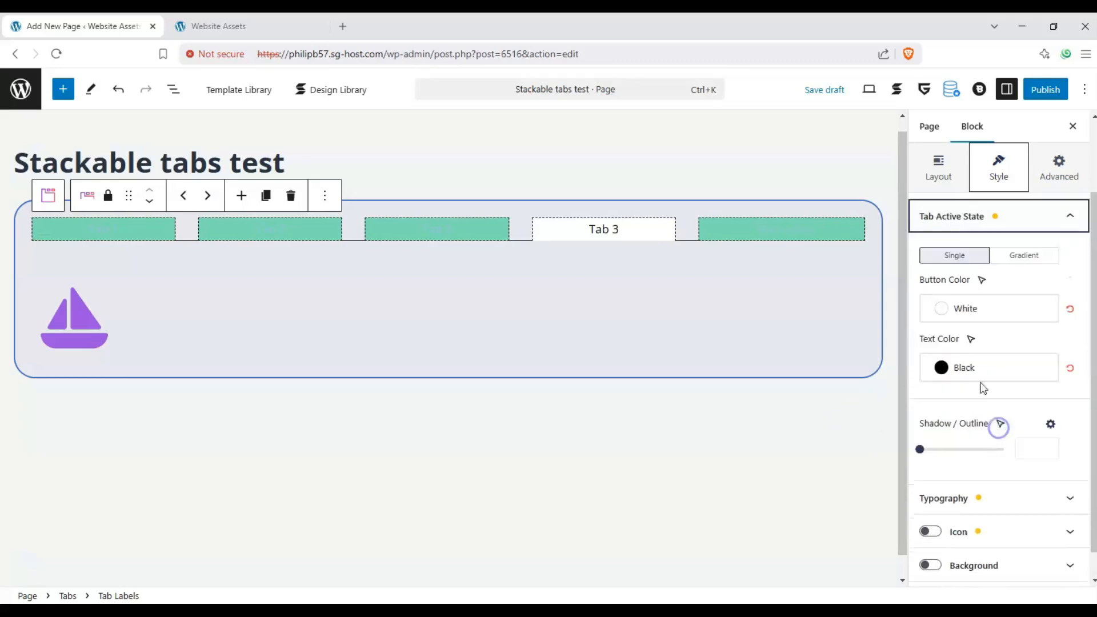
pyautogui.click(959, 318)
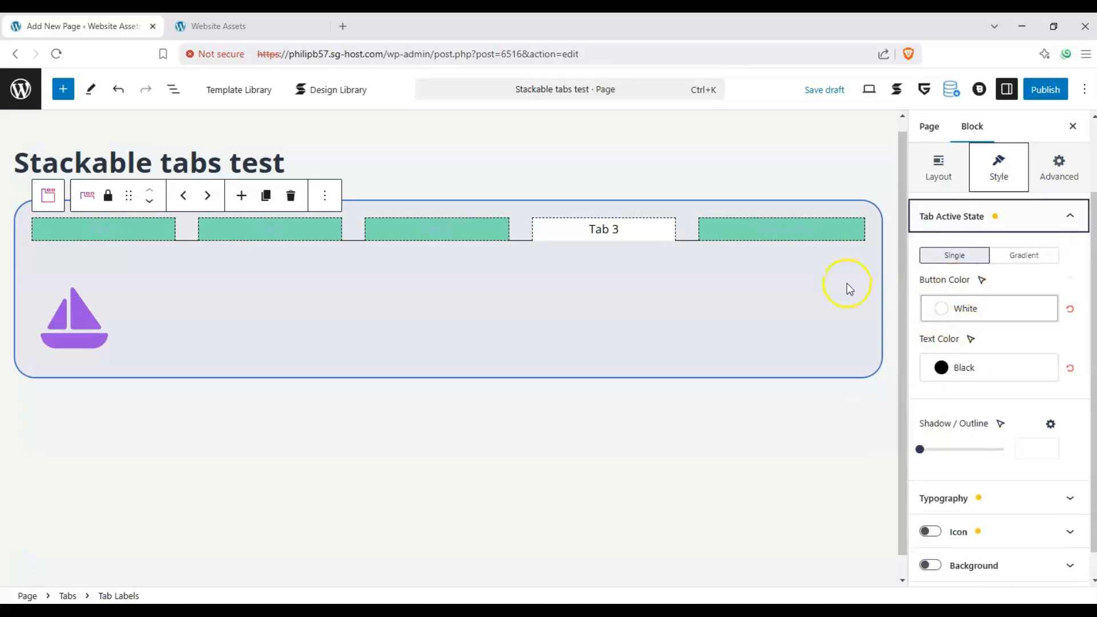
pyautogui.click(937, 308)
pyautogui.click(825, 350)
pyautogui.click(942, 367)
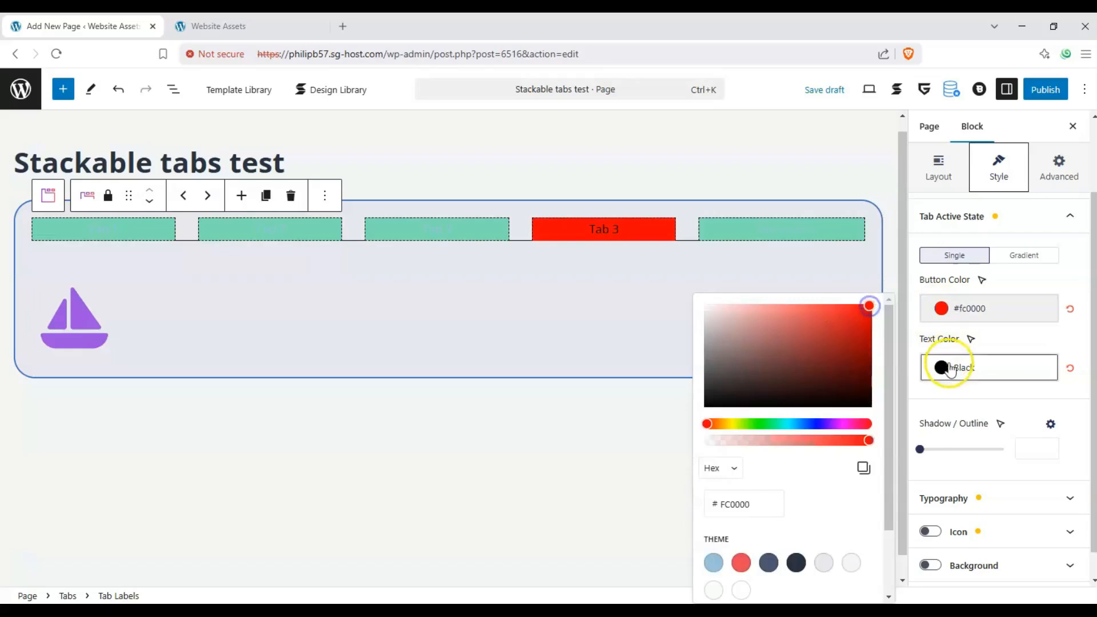
pyautogui.moveTo(716, 86); pyautogui.dragTo(694, 69)
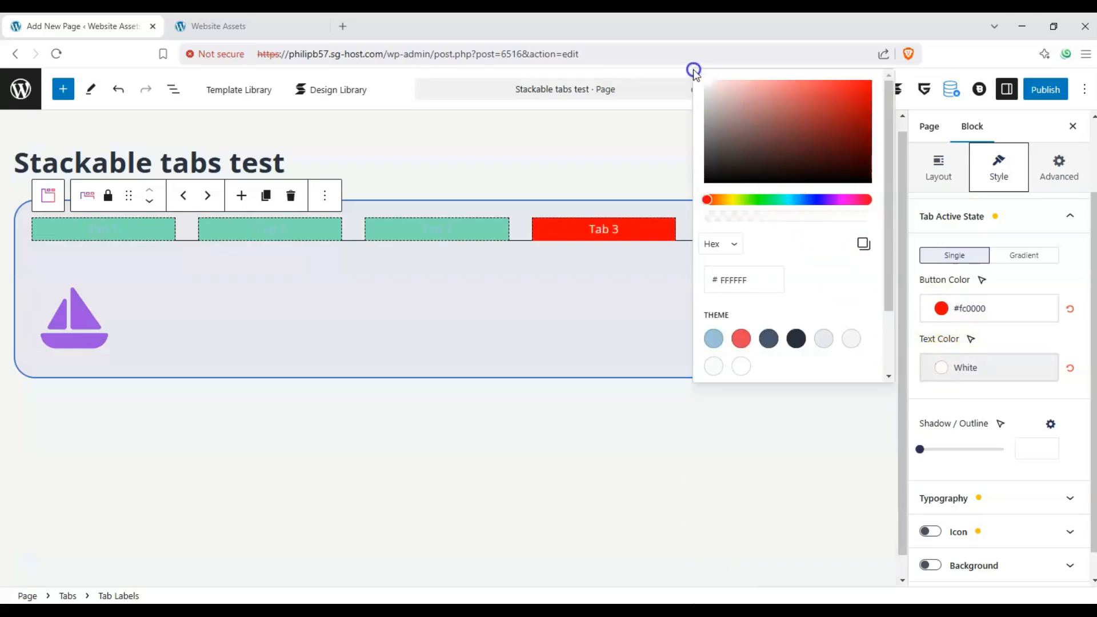
pyautogui.click(1021, 340)
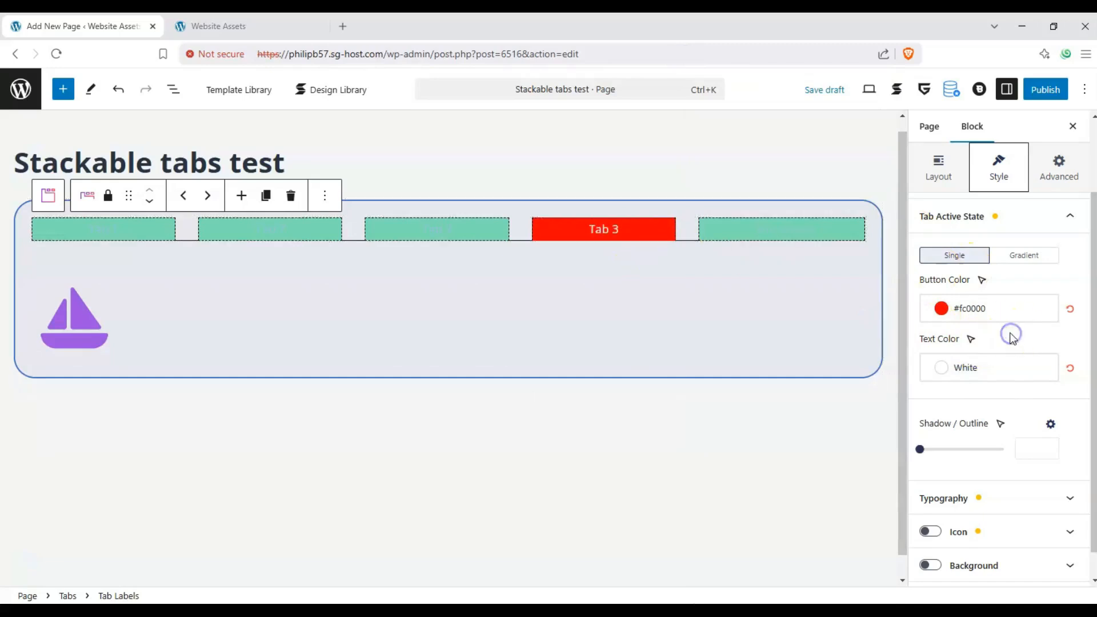
# - Try Serif as the tab labels' font family and settle on Belgrano in the typography settings
pyautogui.scroll(-1, 971, 360)
pyautogui.click(1058, 471)
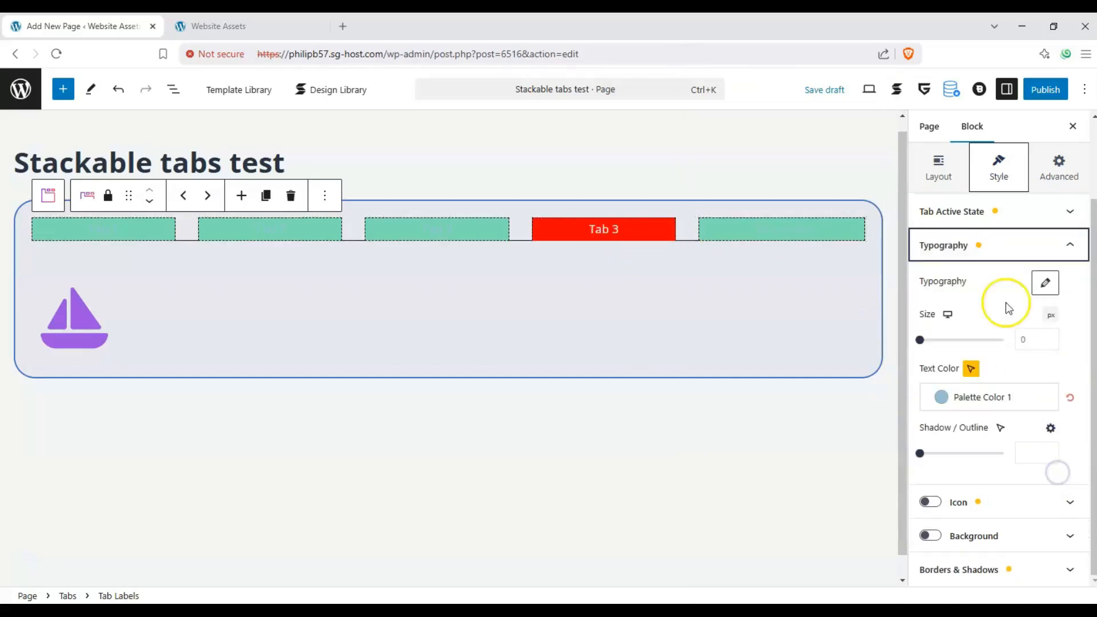
pyautogui.click(1046, 285)
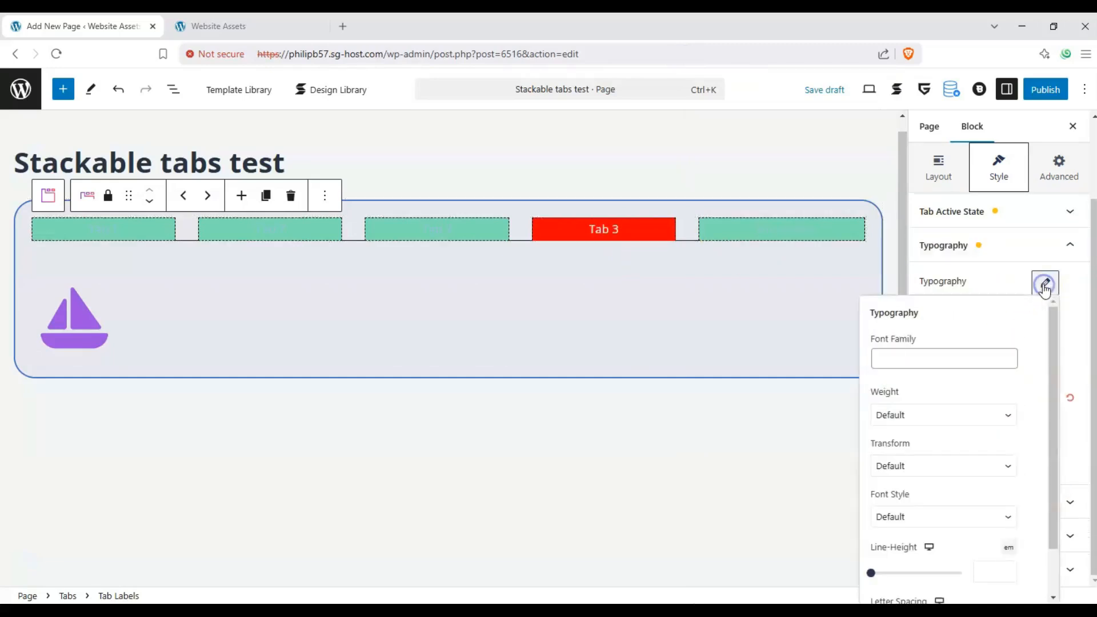
pyautogui.click(933, 354)
pyautogui.scroll(-1, 907, 492)
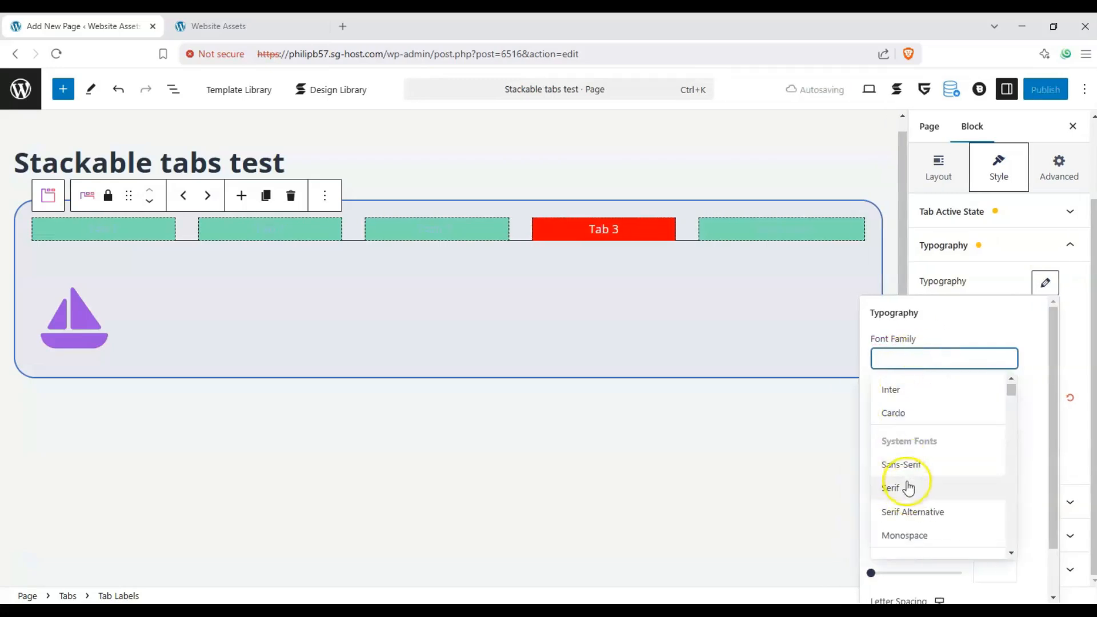
pyautogui.click(909, 489)
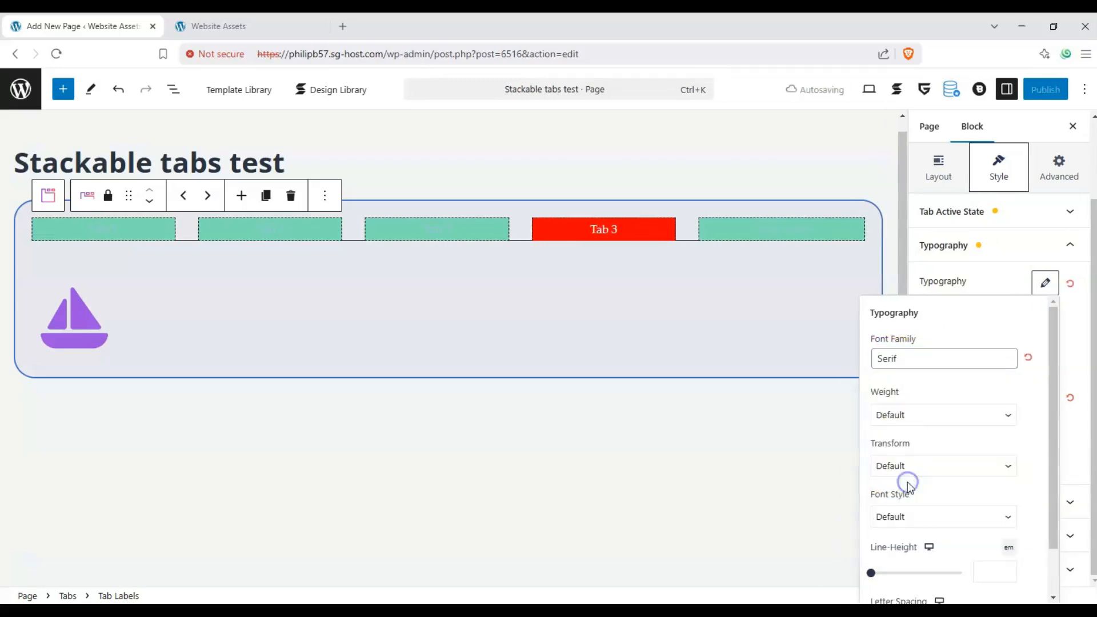
pyautogui.click(967, 368)
pyautogui.scroll(-10, 972, 423)
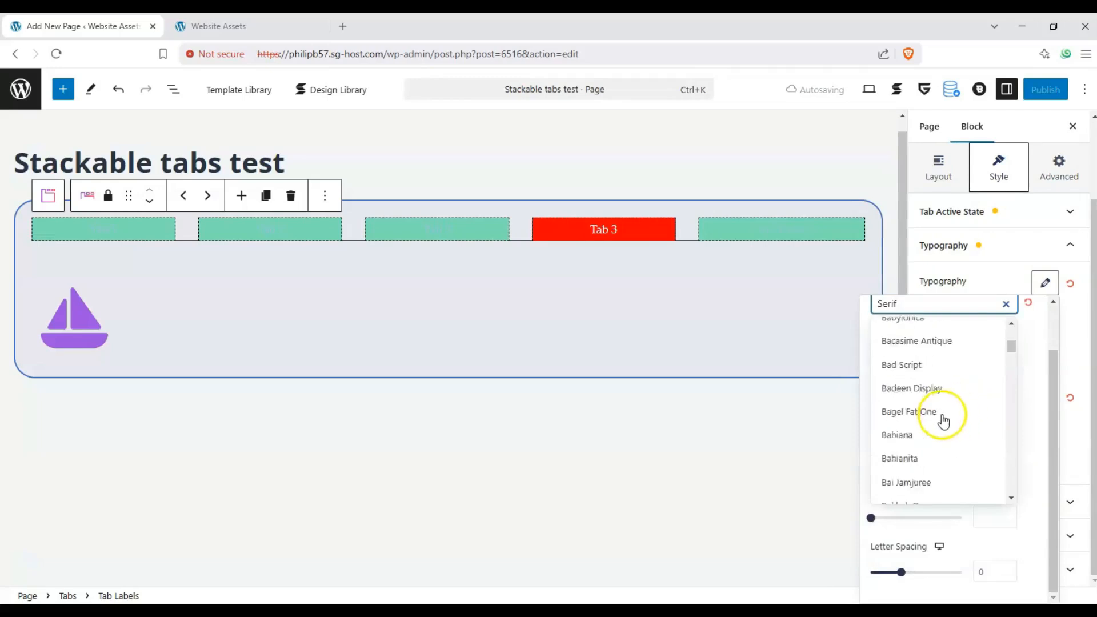
pyautogui.scroll(-3, 944, 422)
pyautogui.click(915, 417)
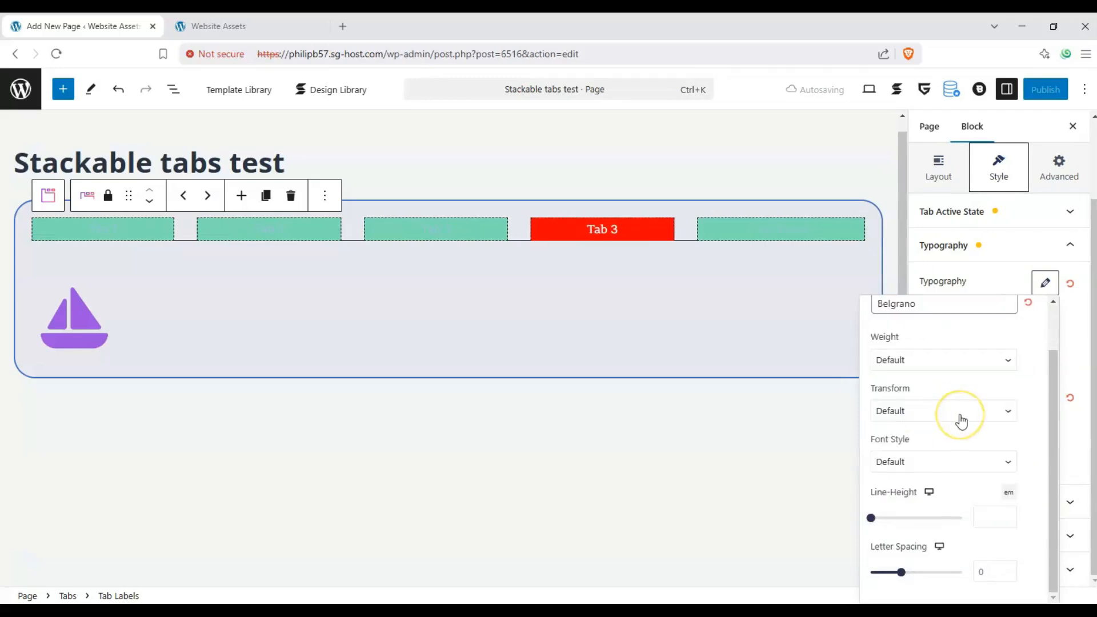
pyautogui.click(1071, 334)
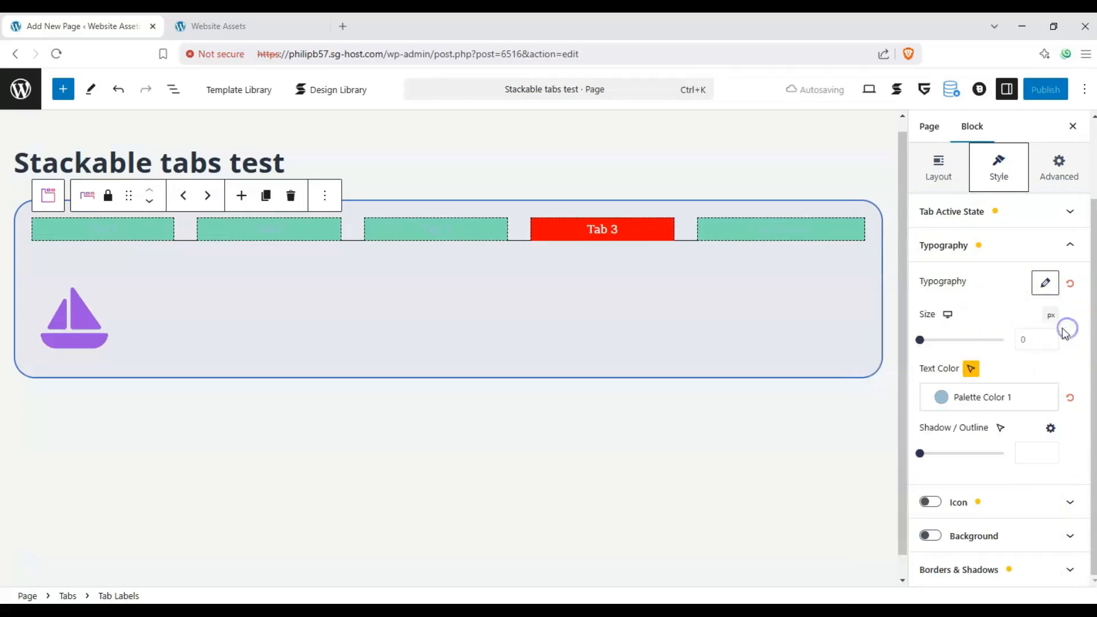
# - Set the tab labels' text size to 18 px in the typography settings
pyautogui.moveTo(925, 340); pyautogui.dragTo(930, 341)
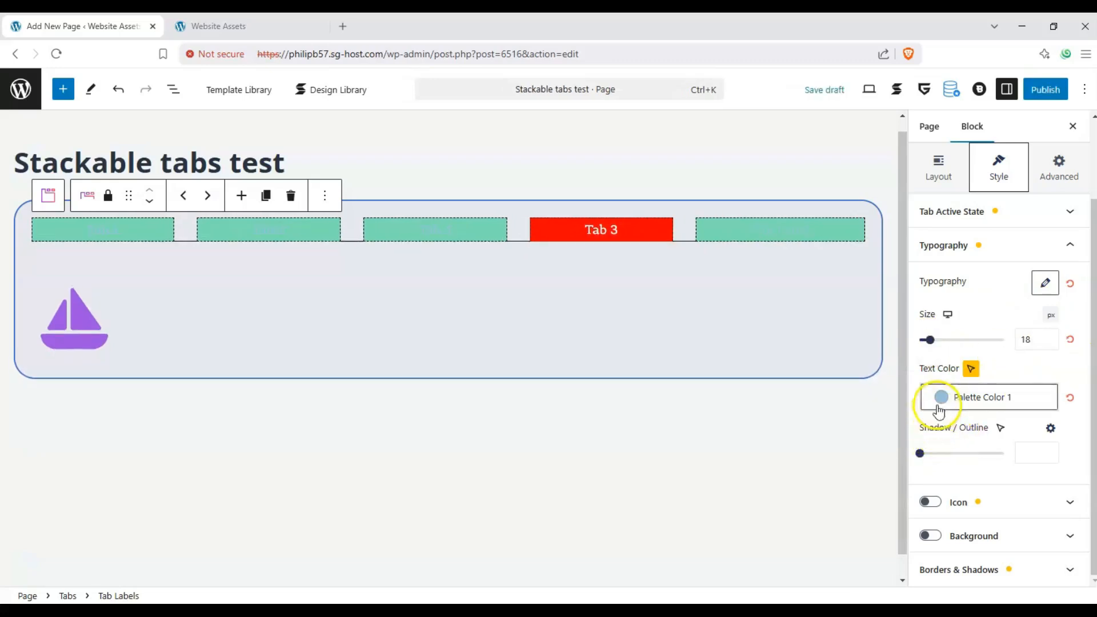
pyautogui.click(1064, 247)
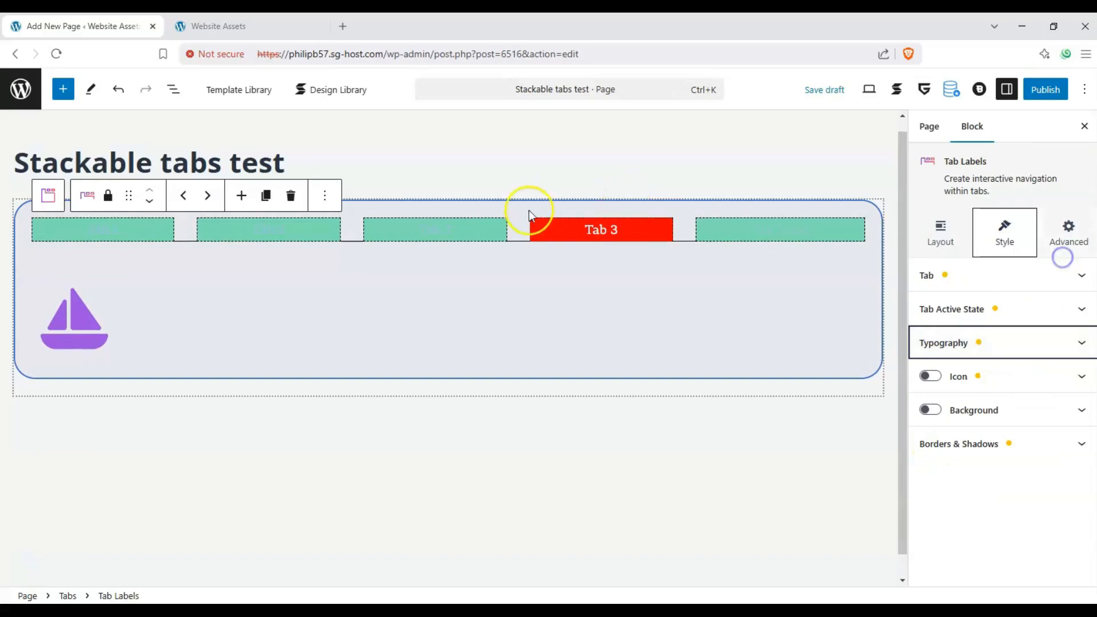
# - Turn on icons for the tab labels, try the top and bottom icon positions, and keep the icons left of the text
pyautogui.click(930, 377)
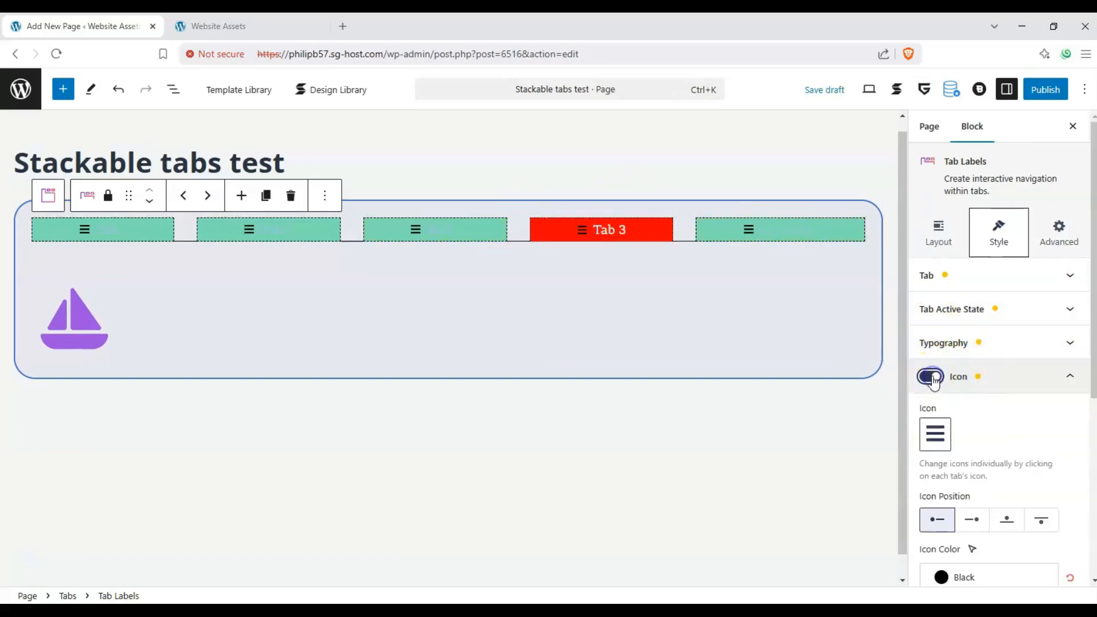
pyautogui.click(1000, 521)
pyautogui.click(1041, 521)
pyautogui.click(966, 519)
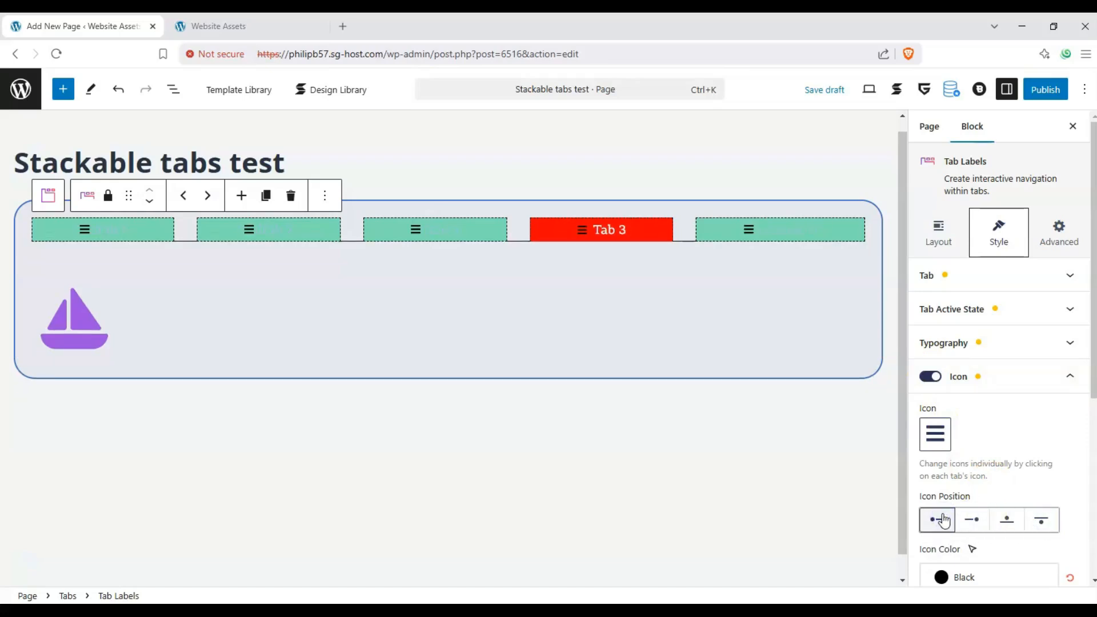
# - Replace the tab labels' icon with an outlined circle found by searching for "circle", and set the icon size to 14
pyautogui.click(748, 229)
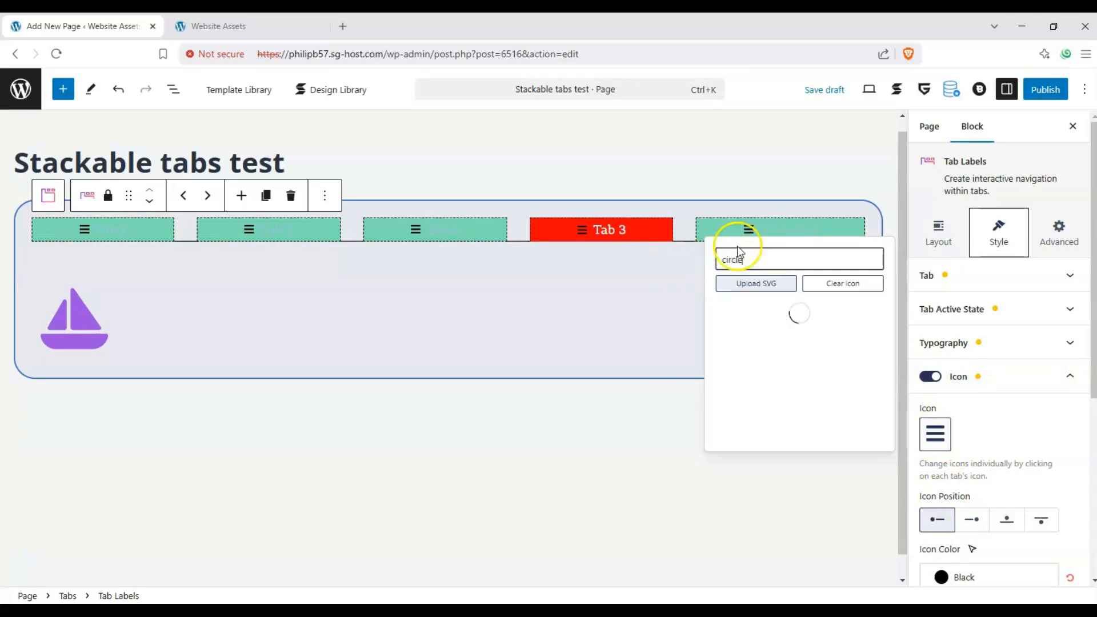
pyautogui.click(727, 314)
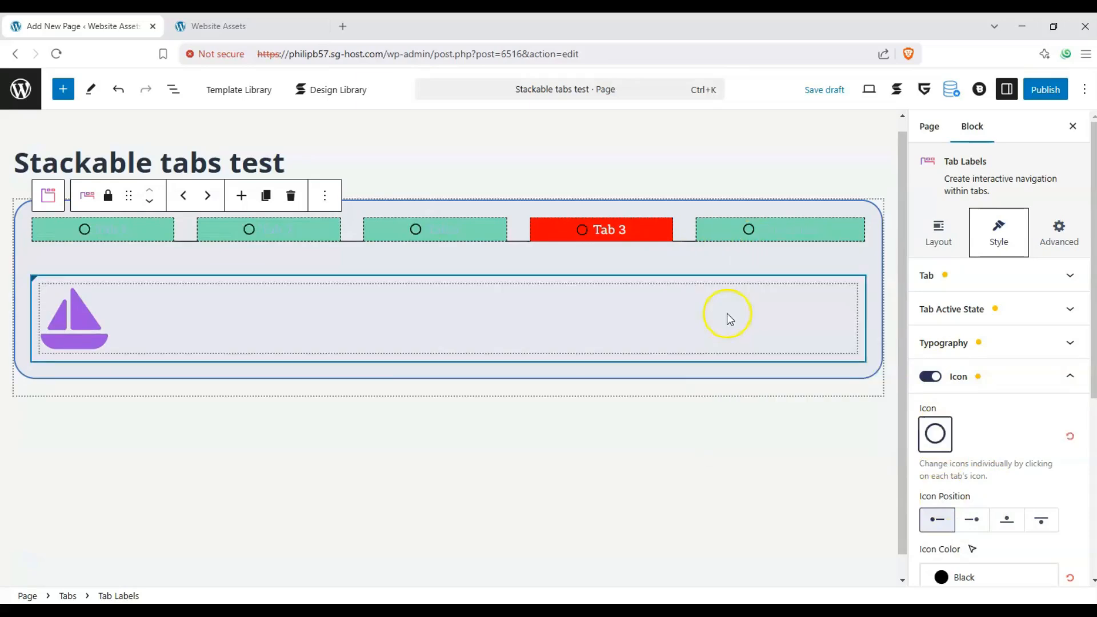
pyautogui.scroll(-3, 968, 409)
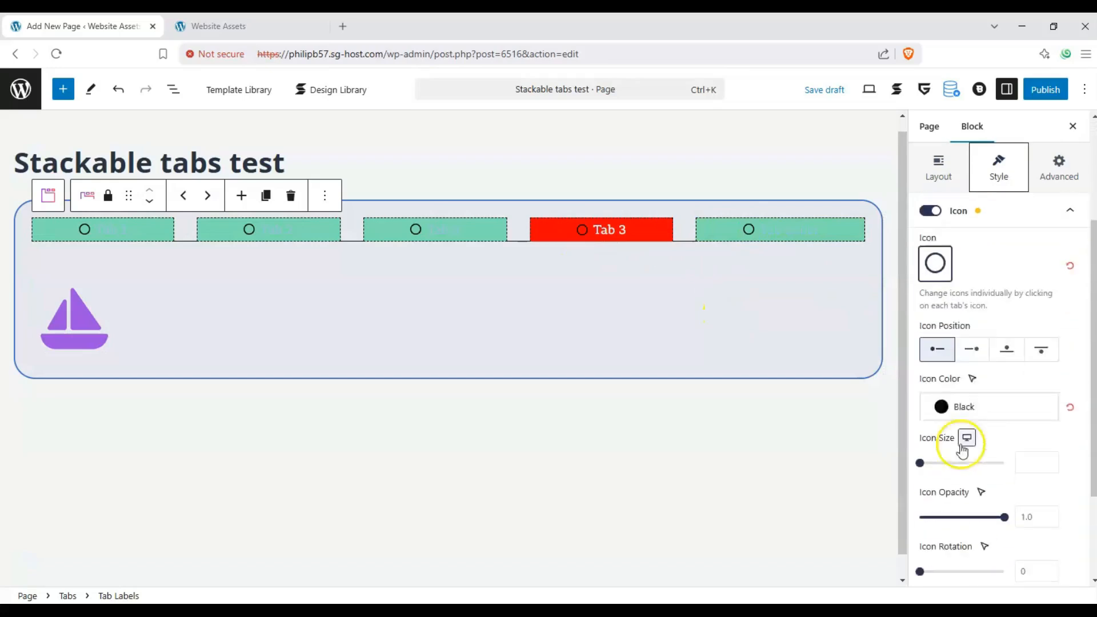
pyautogui.moveTo(920, 451); pyautogui.dragTo(936, 456)
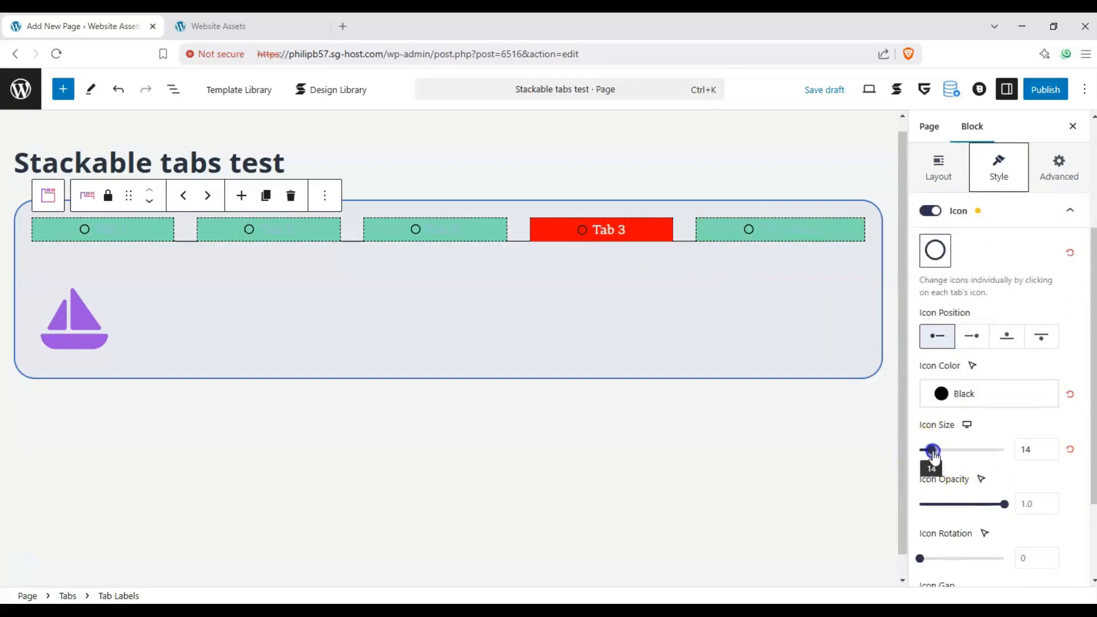
# - Set the tab labels' icon color to Vivid purple and the icon gap to 12
pyautogui.click(961, 394)
pyautogui.click(742, 338)
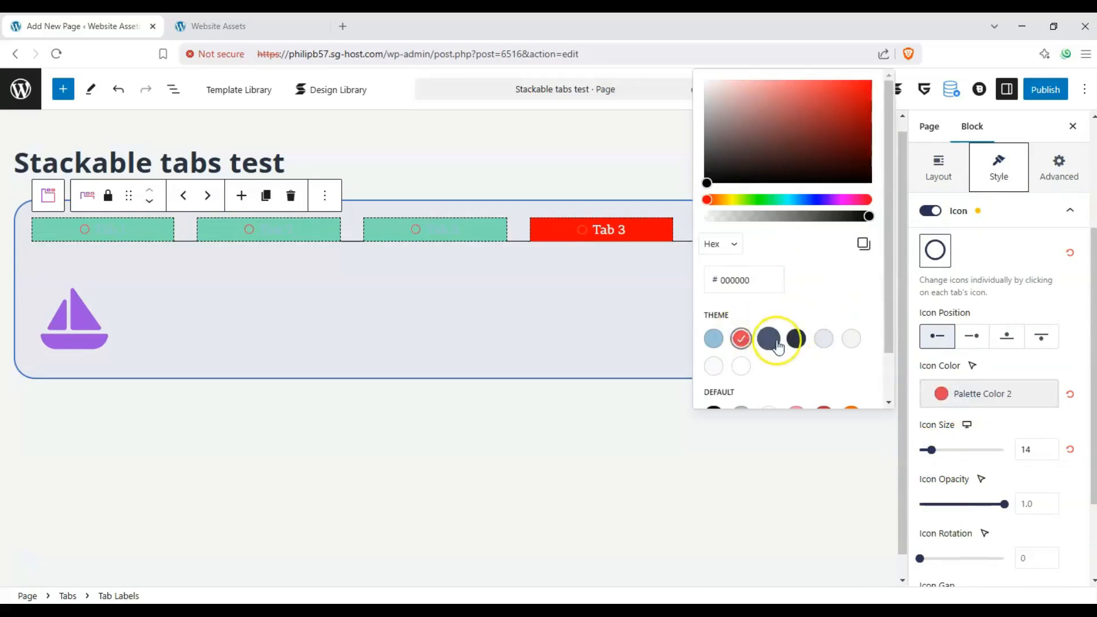
pyautogui.scroll(-1, 801, 340)
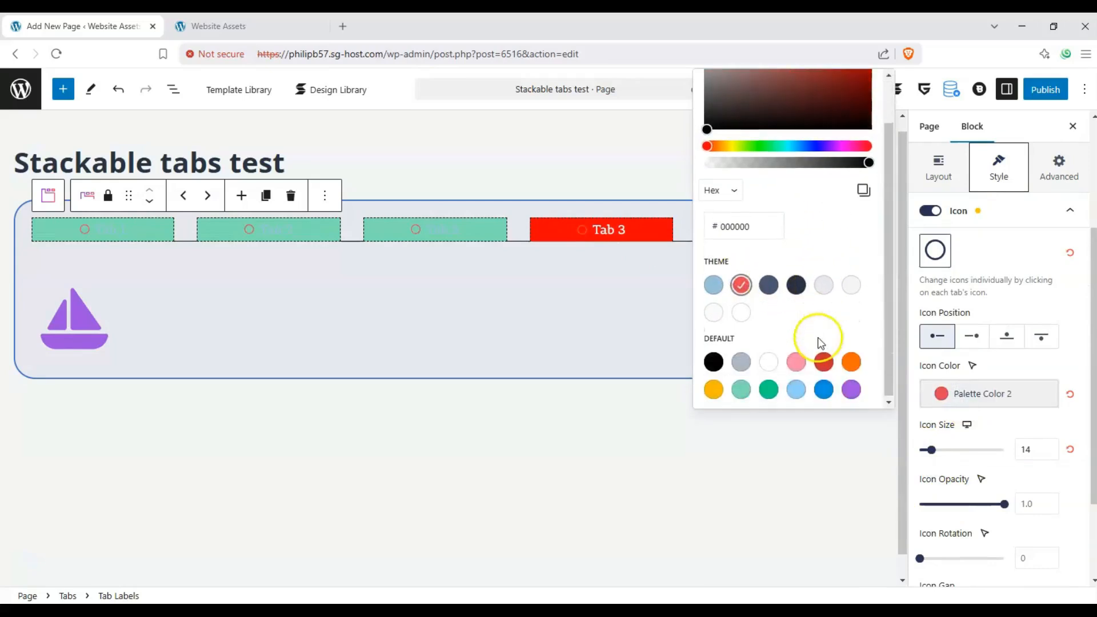
pyautogui.click(850, 390)
pyautogui.click(989, 427)
pyautogui.scroll(-2, 949, 457)
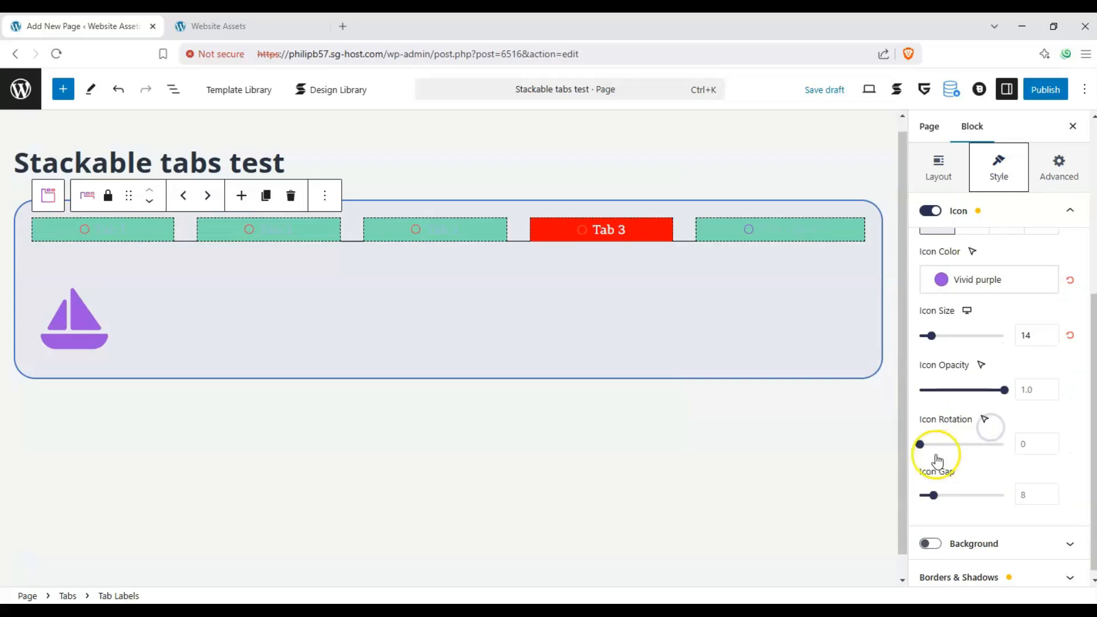
pyautogui.moveTo(941, 489)
pyautogui.mouseDown()
pyautogui.moveTo(932, 484)
pyautogui.moveTo(940, 488)
pyautogui.mouseUp()
# - Try turning on a background for the tab labels block
pyautogui.click(930, 536)
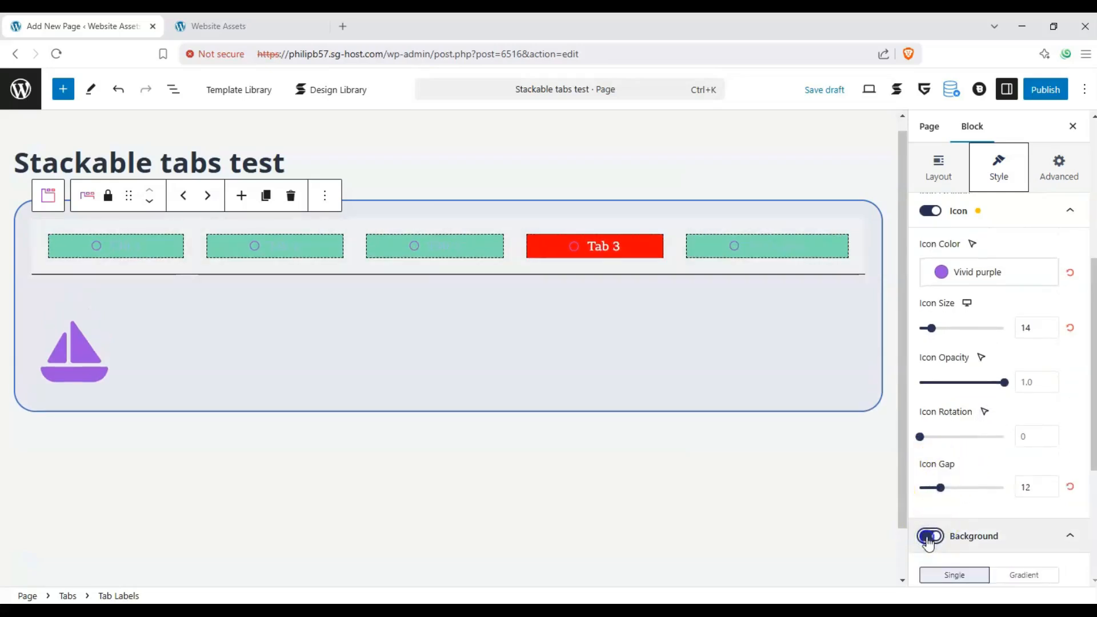
pyautogui.click(930, 536)
pyautogui.scroll(-3, 1029, 400)
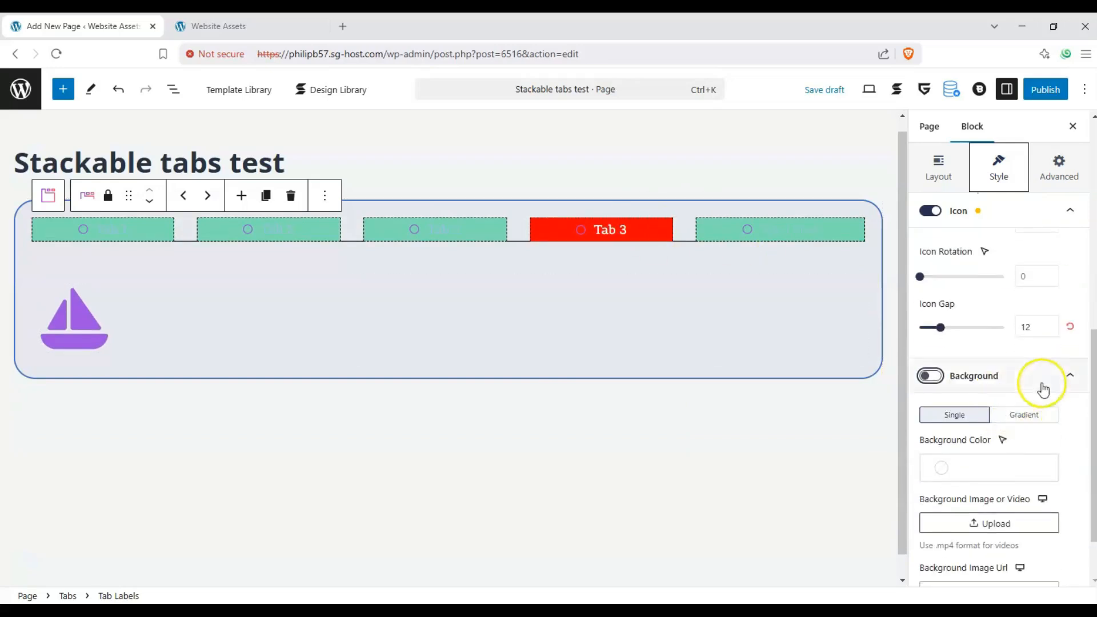
pyautogui.click(1044, 388)
pyautogui.click(1039, 447)
pyautogui.click(1040, 449)
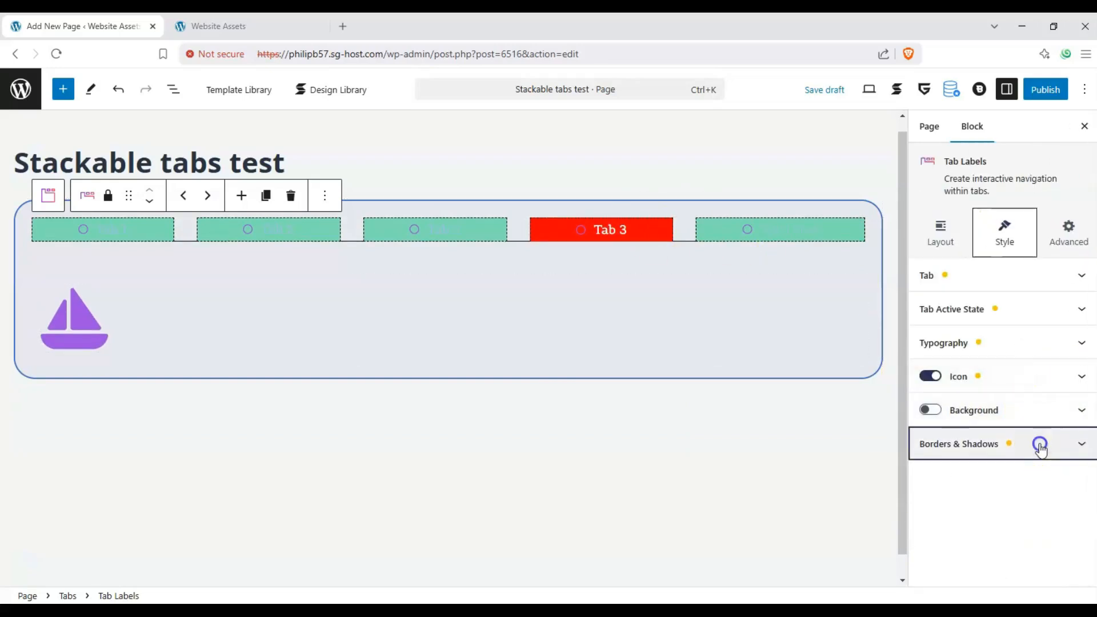
# - Review the Tab Anchors options in the tab labels' advanced settings
pyautogui.click(1056, 236)
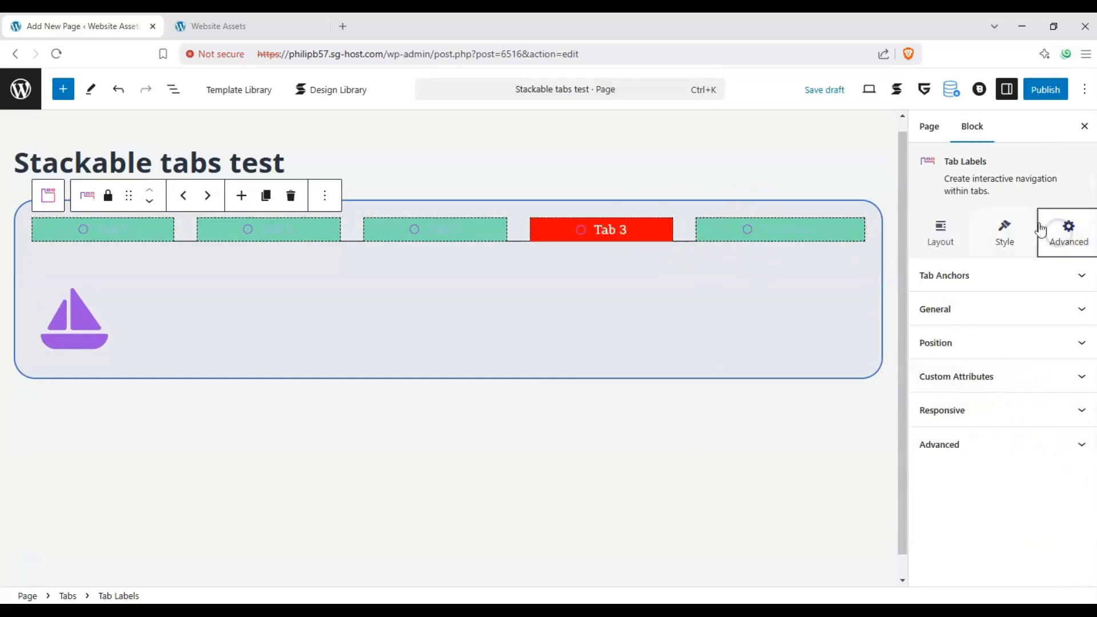
pyautogui.click(1044, 277)
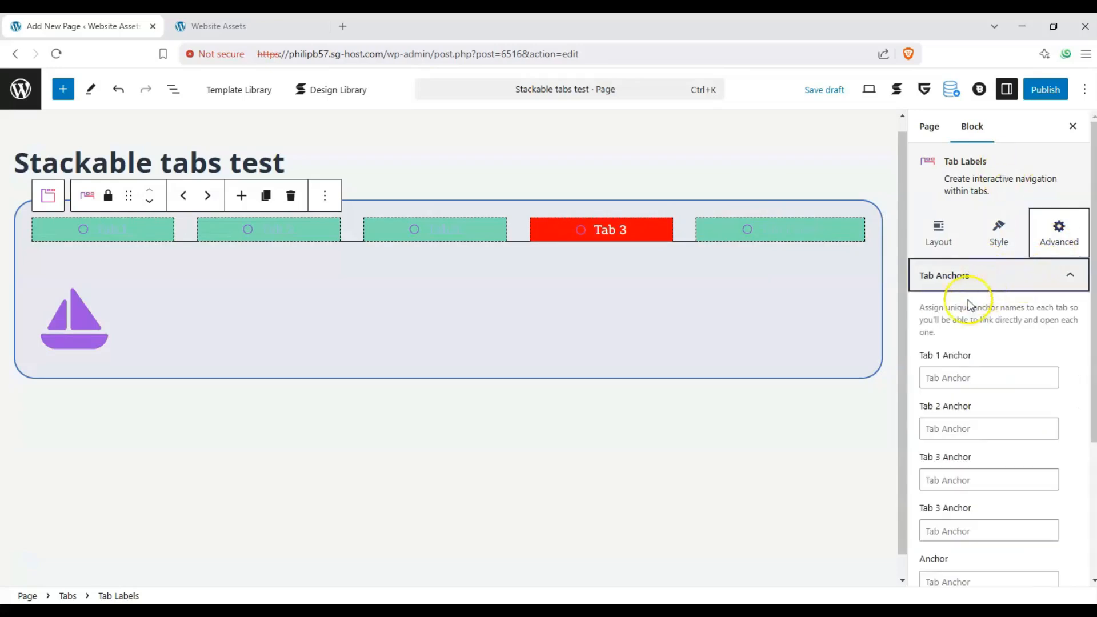
pyautogui.moveTo(914, 305); pyautogui.dragTo(953, 319)
pyautogui.click(977, 375)
pyautogui.click(983, 346)
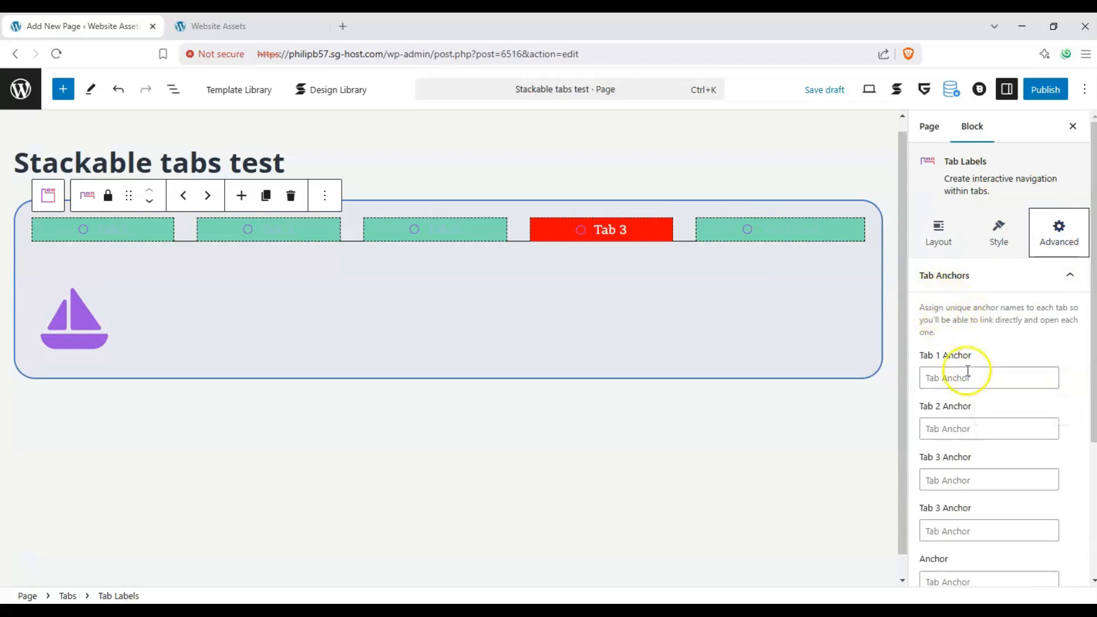
pyautogui.click(467, 548)
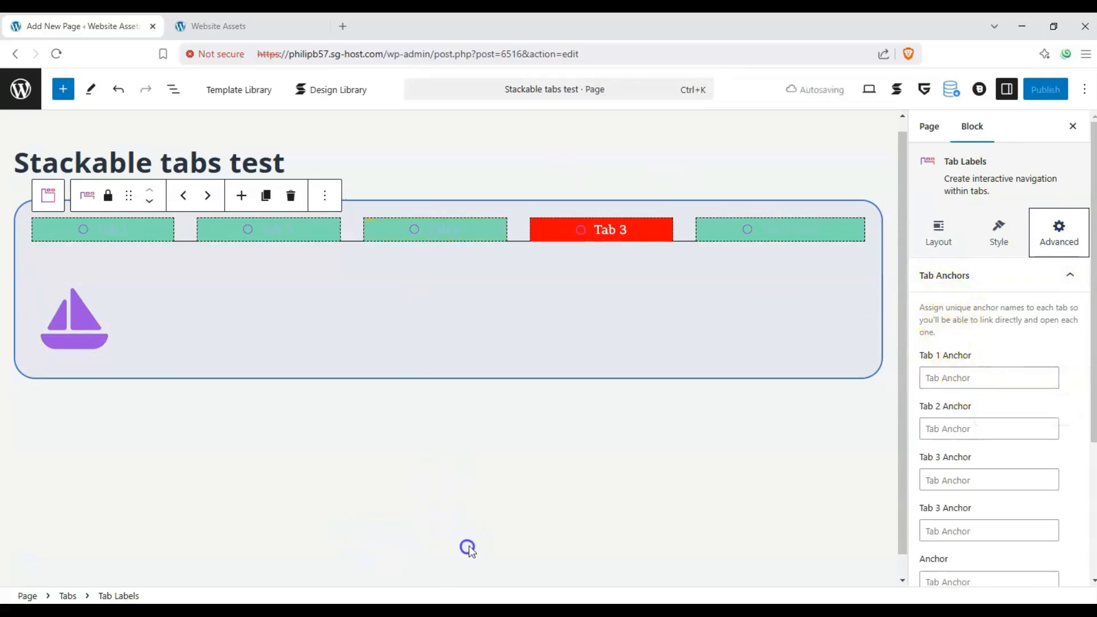
# - Switch between the last three tabs in the editor to check their content and their hover and active colors
pyautogui.click(758, 229)
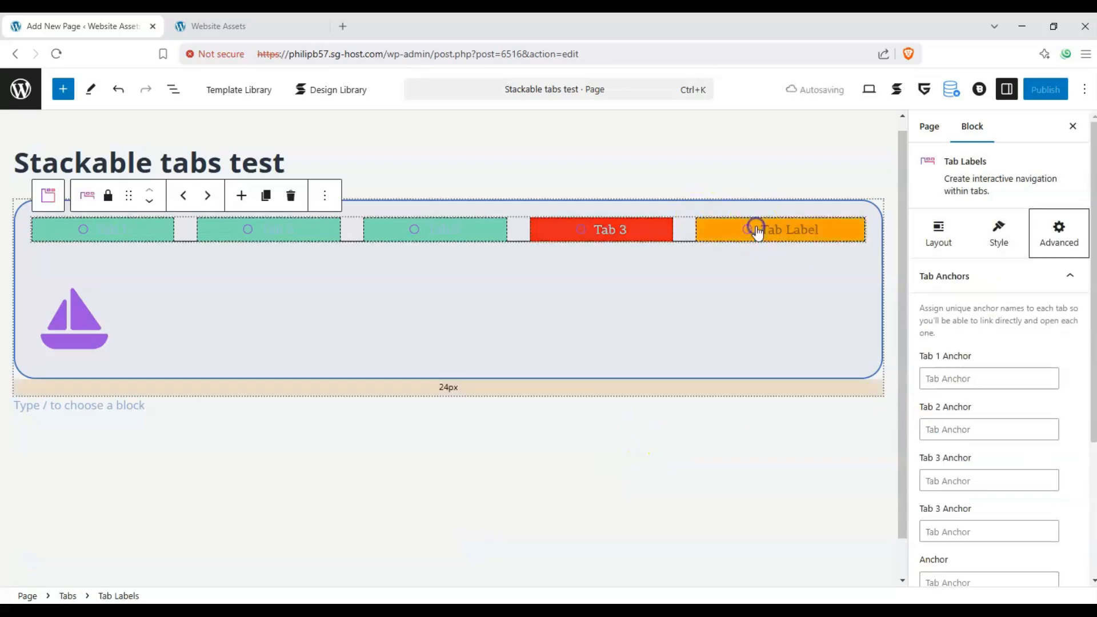
pyautogui.click(608, 228)
pyautogui.click(787, 239)
pyautogui.click(497, 222)
pyautogui.click(581, 229)
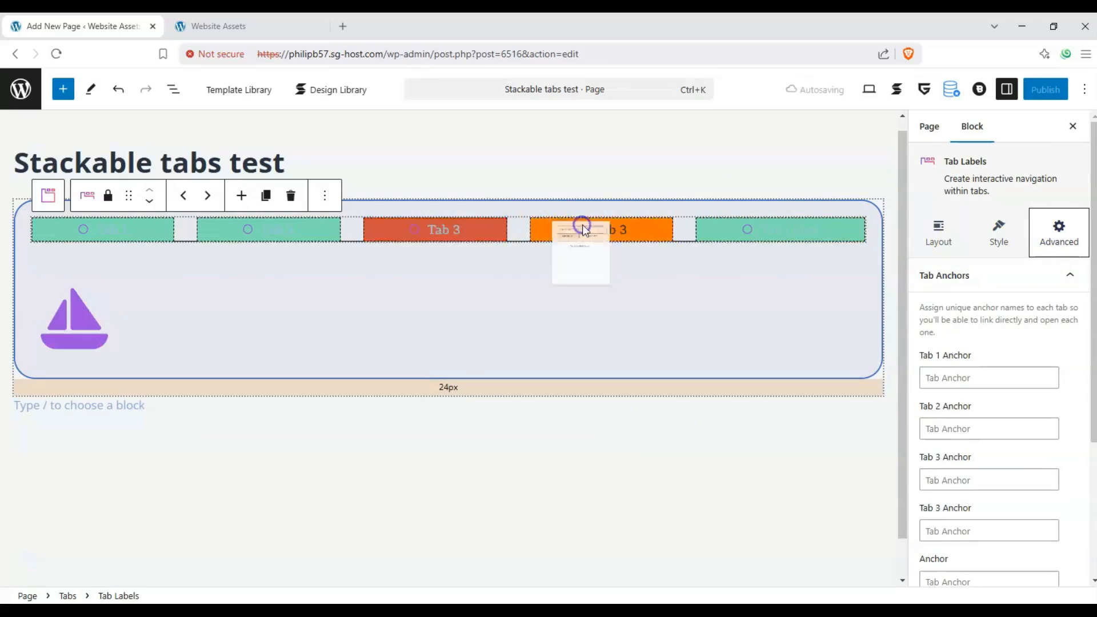
pyautogui.click(763, 237)
pyautogui.click(482, 232)
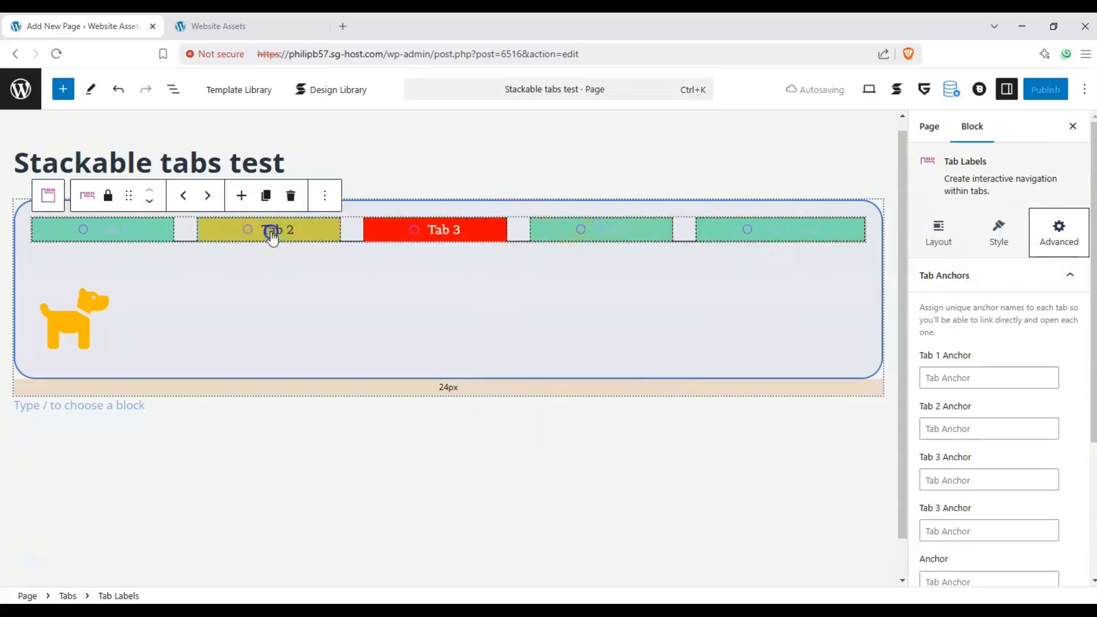
# - Review the tab labels' General, Position, Custom Attributes, Responsive and Advanced settings
pyautogui.scroll(-4, 1000, 337)
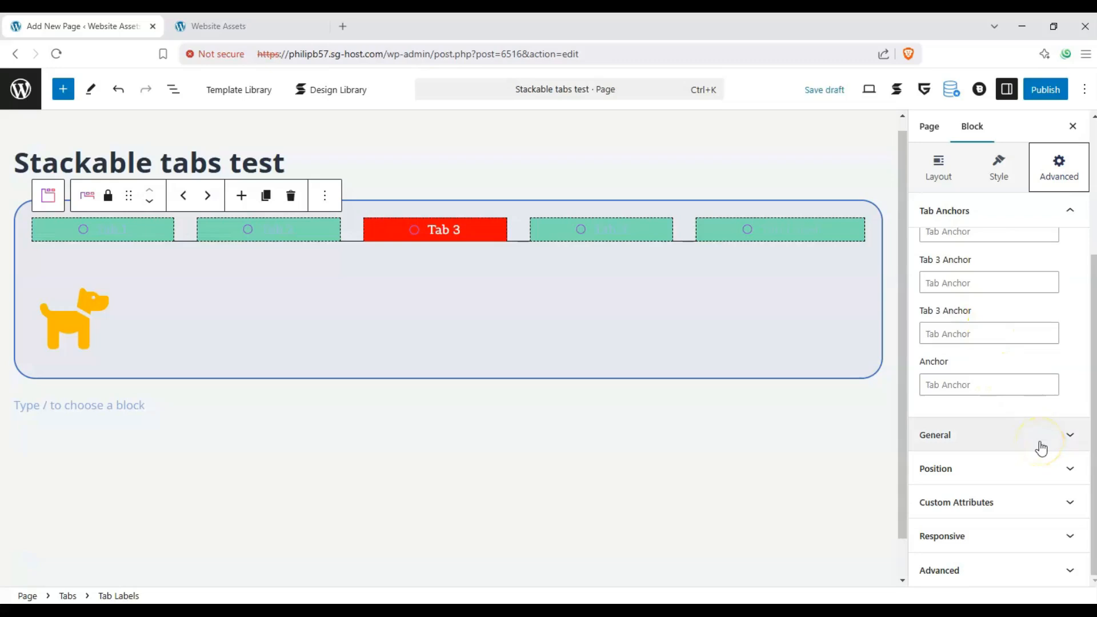
pyautogui.click(1041, 449)
pyautogui.click(1049, 470)
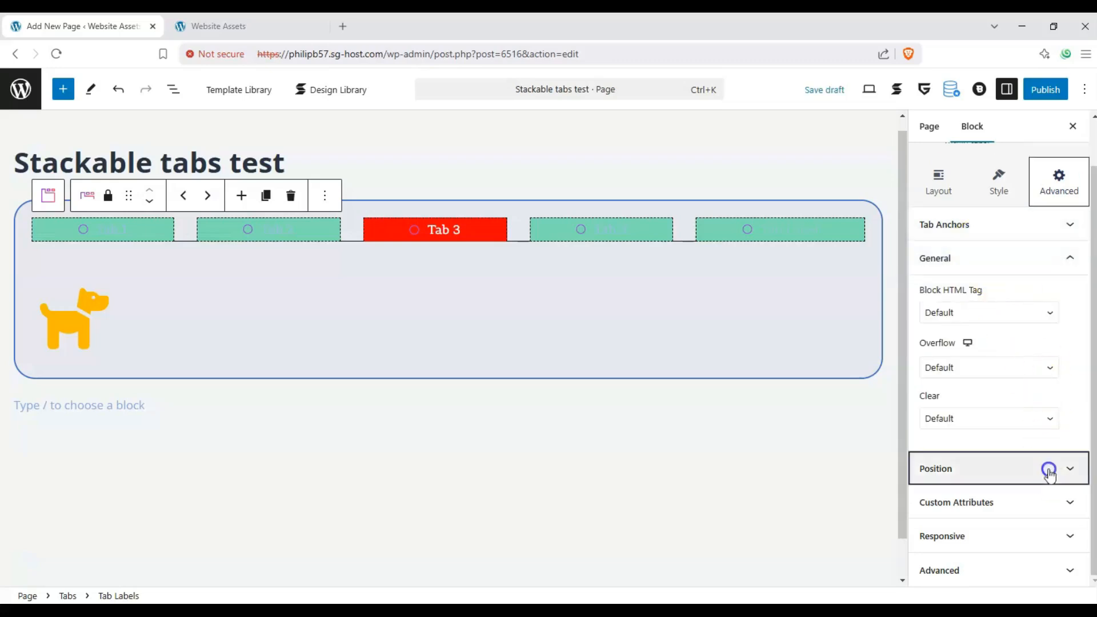
pyautogui.click(1026, 503)
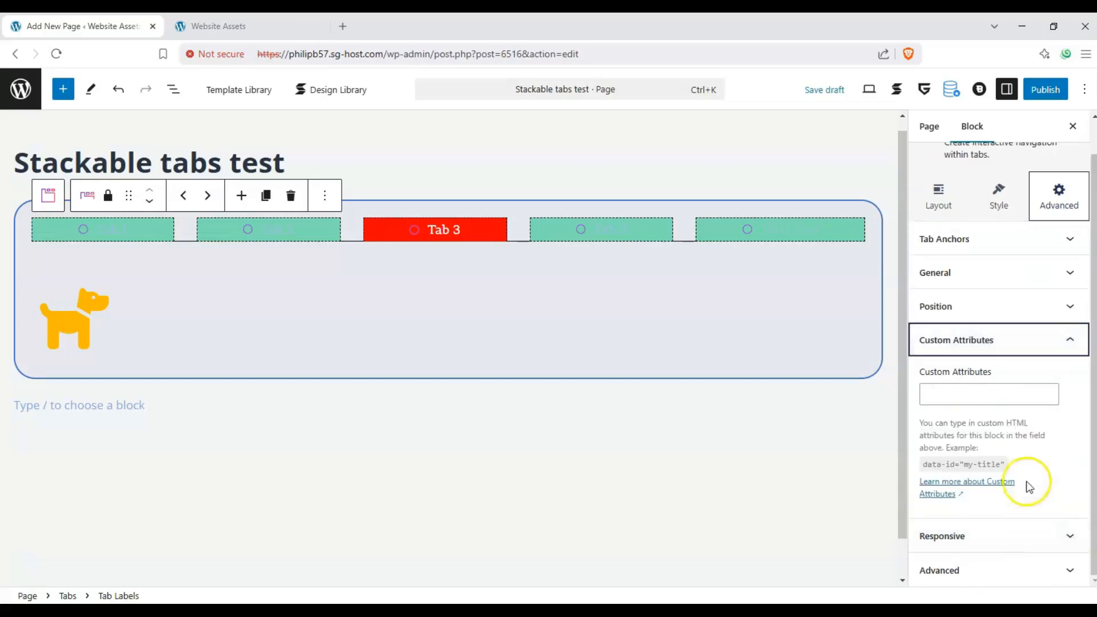
pyautogui.click(1051, 535)
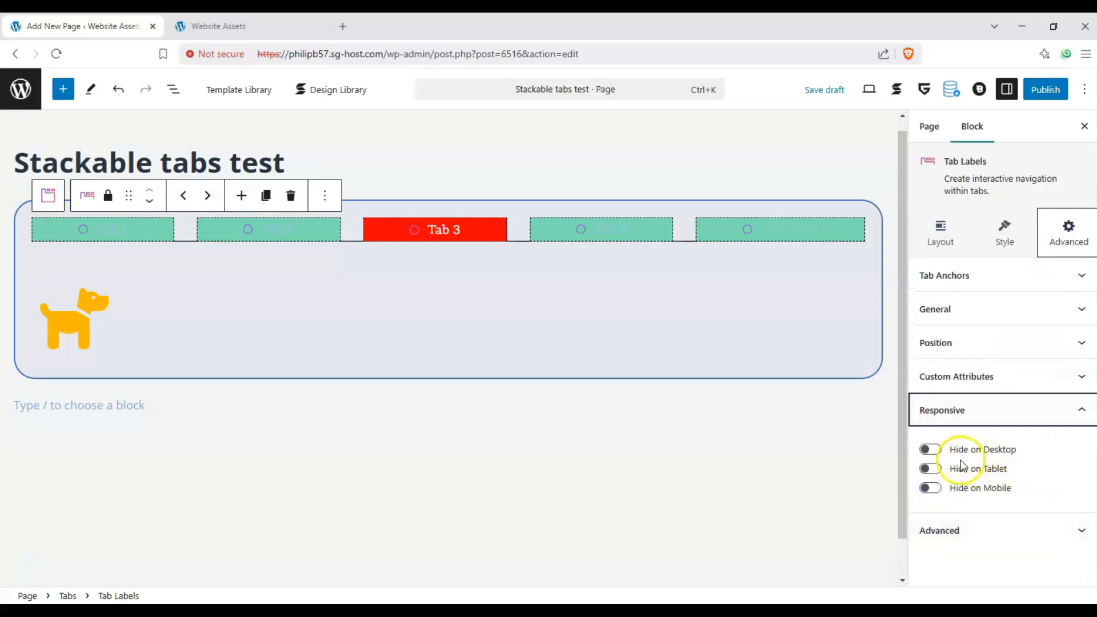
pyautogui.click(1040, 529)
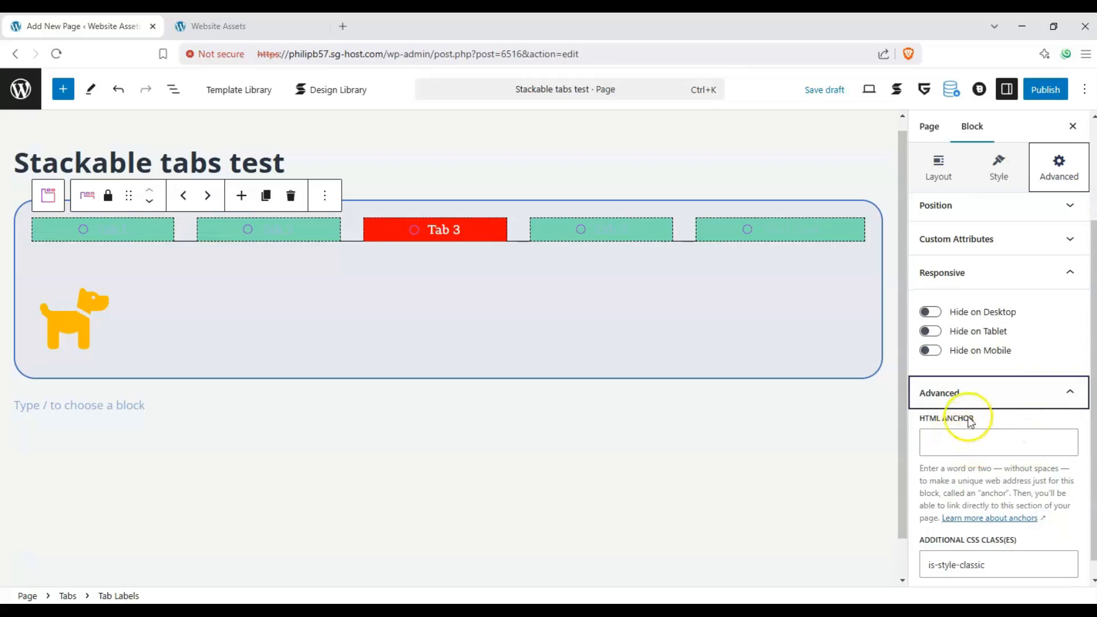
pyautogui.click(1031, 393)
# - Change the last tab's sailboat icon to a bowling ball found by searching for "ball", and color it with the dark navy theme color
pyautogui.click(745, 230)
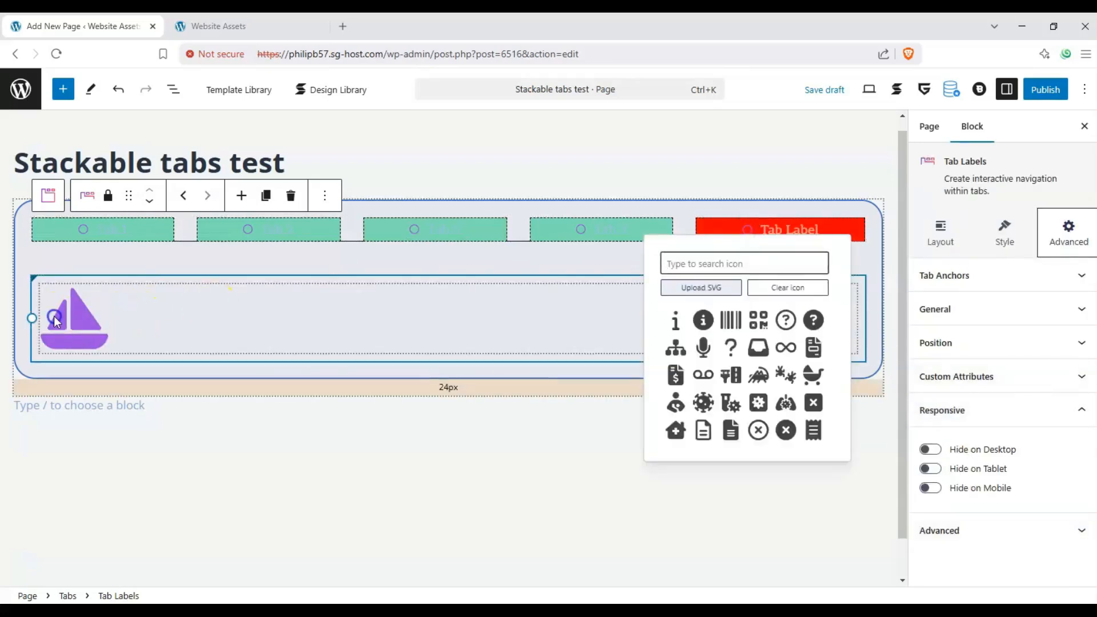
pyautogui.click(74, 320)
pyautogui.click(936, 348)
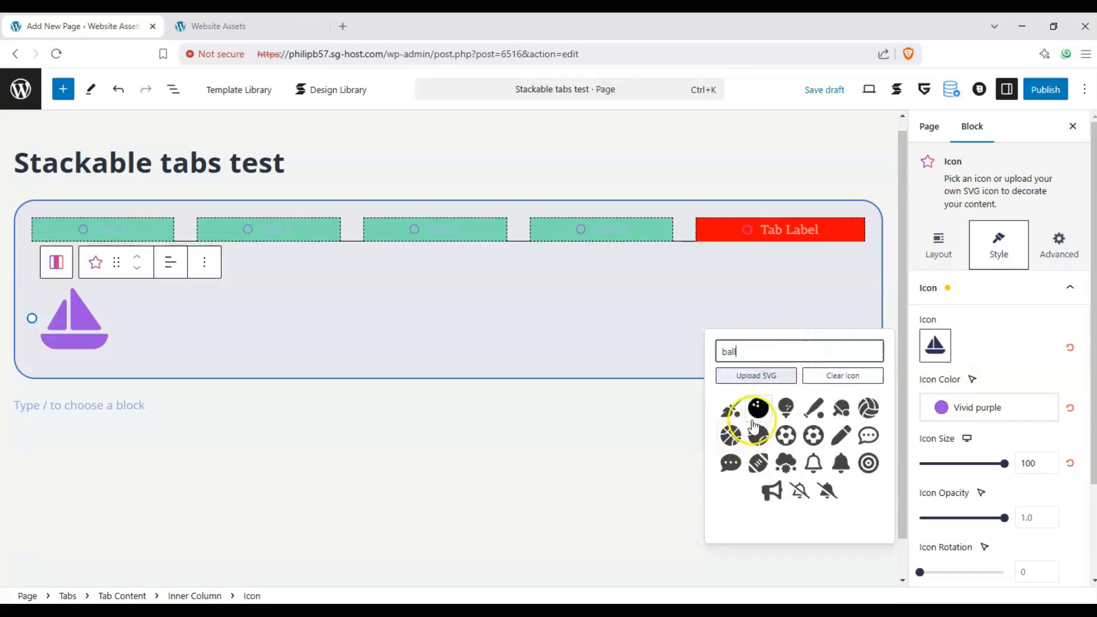
pyautogui.click(755, 418)
pyautogui.click(949, 408)
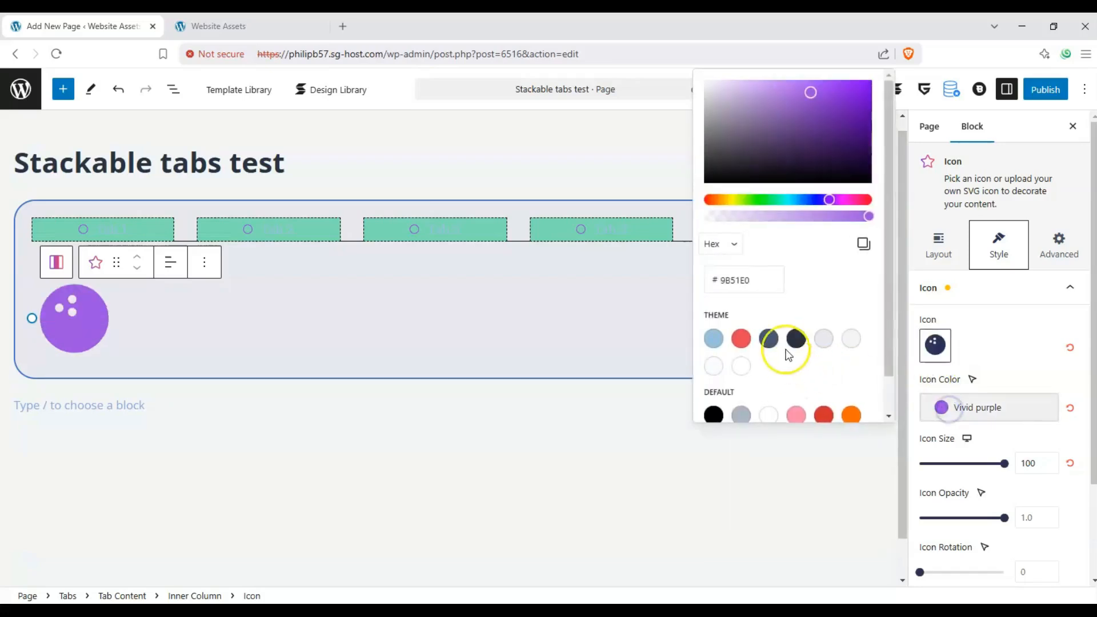
pyautogui.click(795, 342)
# - Go through all five tabs in the editor to check each one's icon, and finish on Tab 1
pyautogui.click(147, 229)
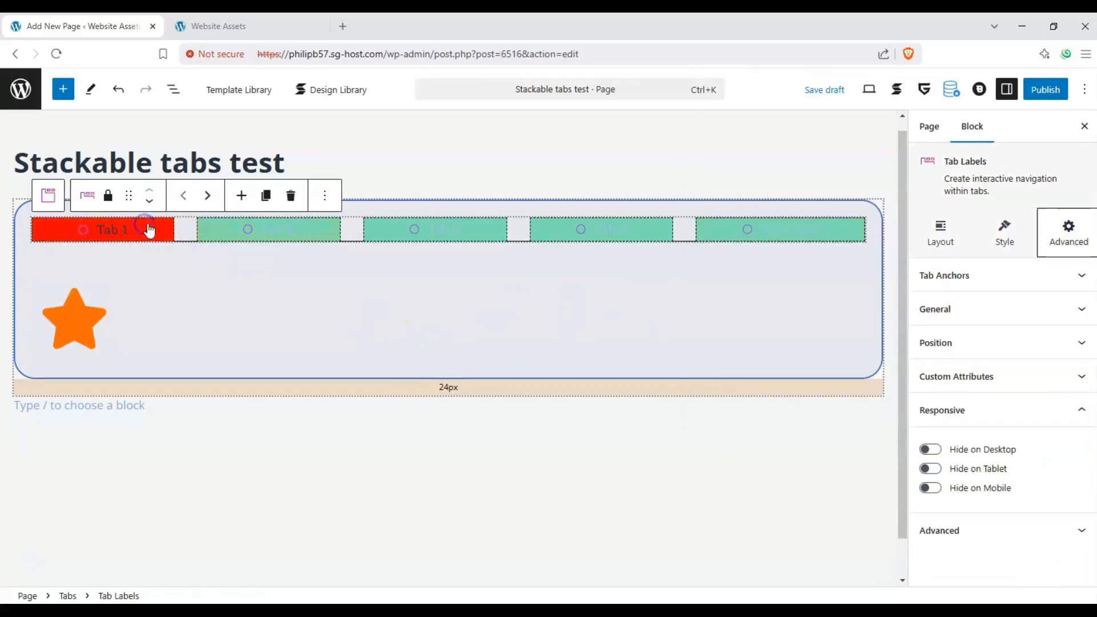
pyautogui.click(226, 232)
pyautogui.click(431, 231)
pyautogui.click(573, 236)
pyautogui.click(719, 236)
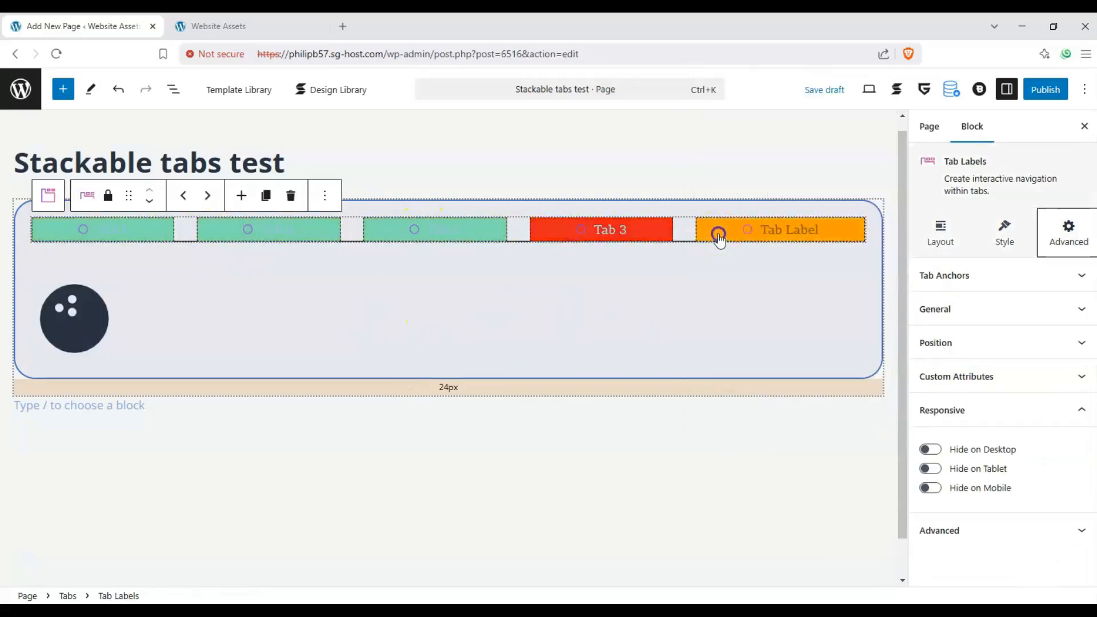
pyautogui.click(409, 231)
pyautogui.click(109, 229)
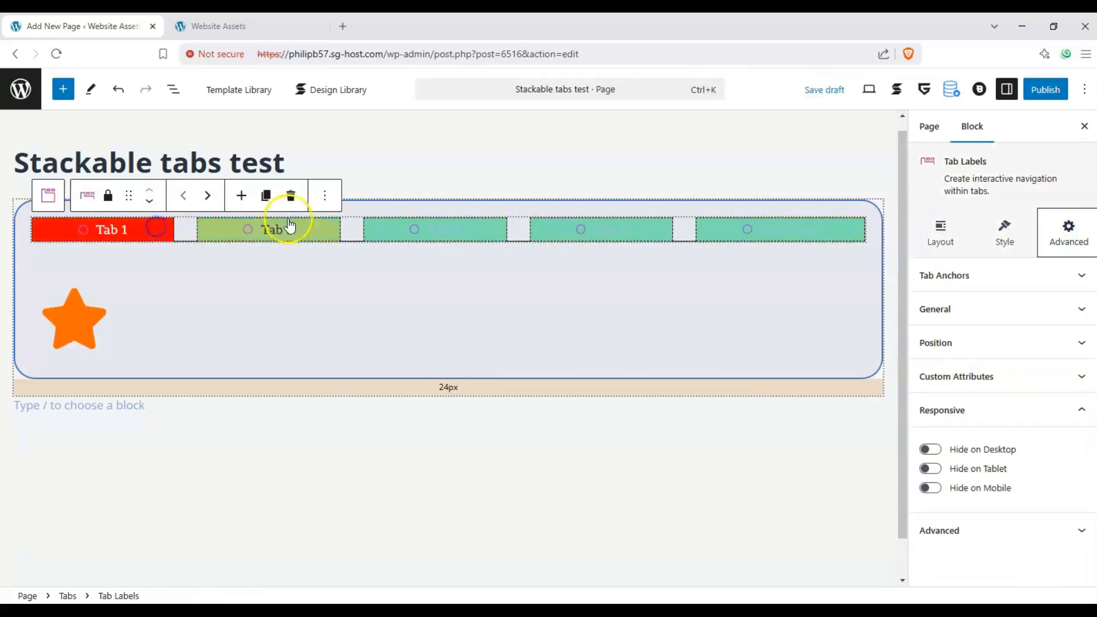
# - Publish the Stackable tabs test page and open its live version in a new browser tab
pyautogui.click(1046, 90)
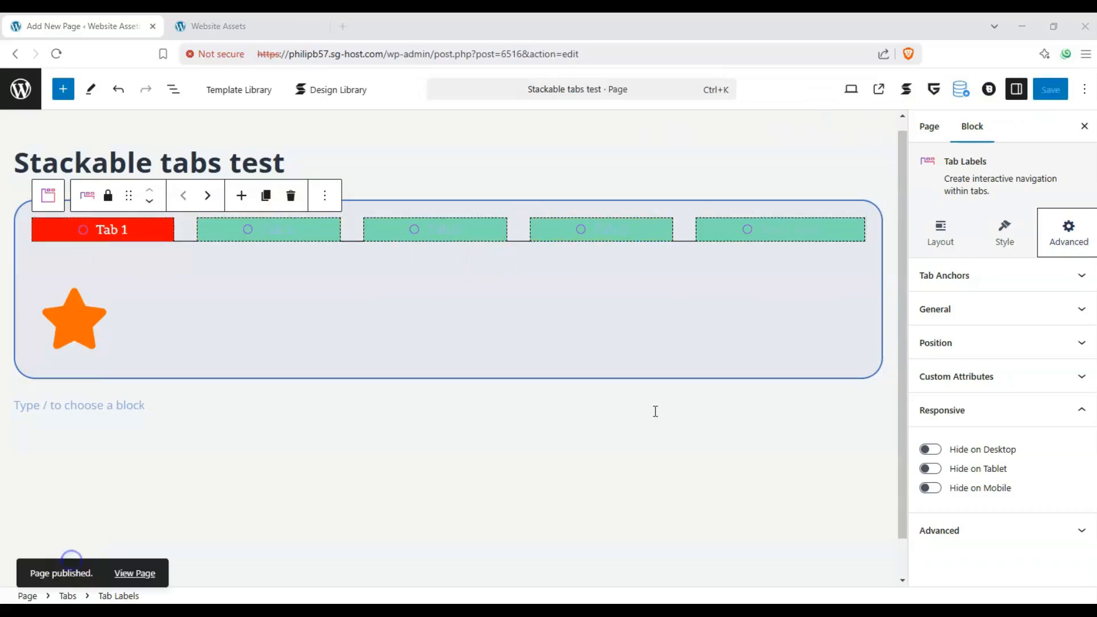
pyautogui.click(879, 90)
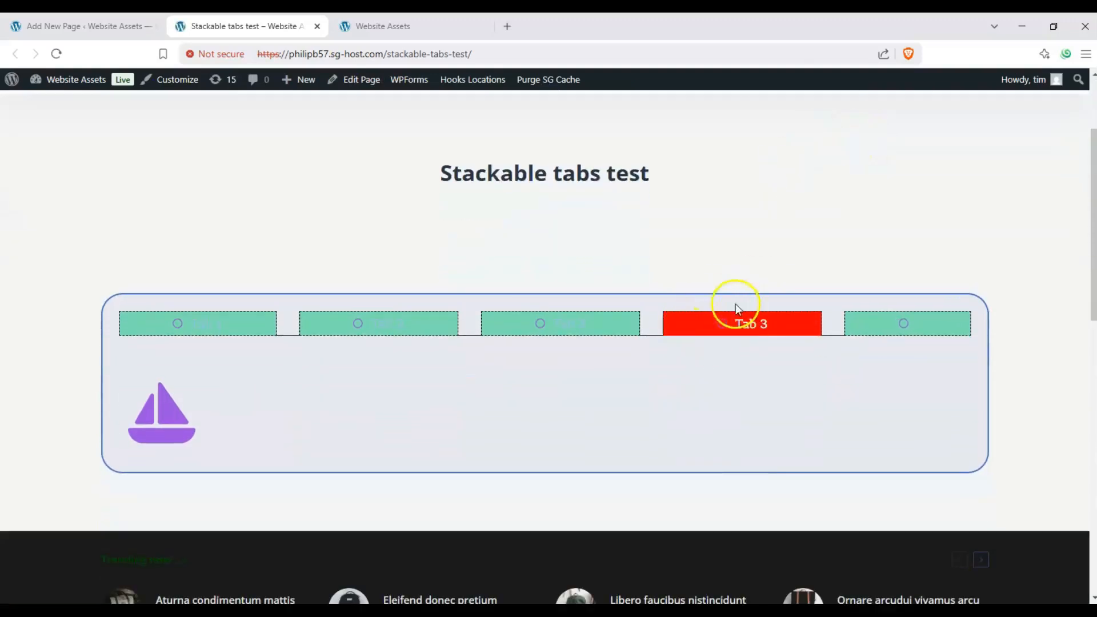
# - Switch between the last tab, Tab 1 and Tab 2 on the live page to test the tabs block
pyautogui.click(914, 329)
pyautogui.click(200, 329)
pyautogui.click(368, 325)
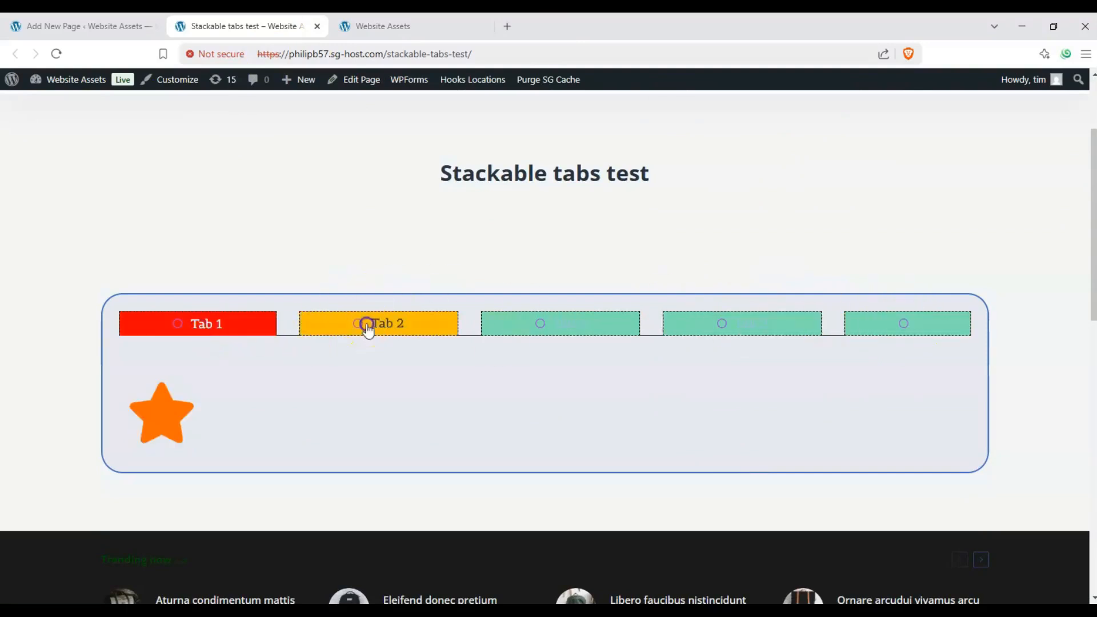
# - Cycle back and forth through all five tabs on the live page to check each one's icon and active styling, finishing on the third tab
pyautogui.click(528, 326)
pyautogui.click(711, 333)
pyautogui.click(879, 331)
pyautogui.click(794, 330)
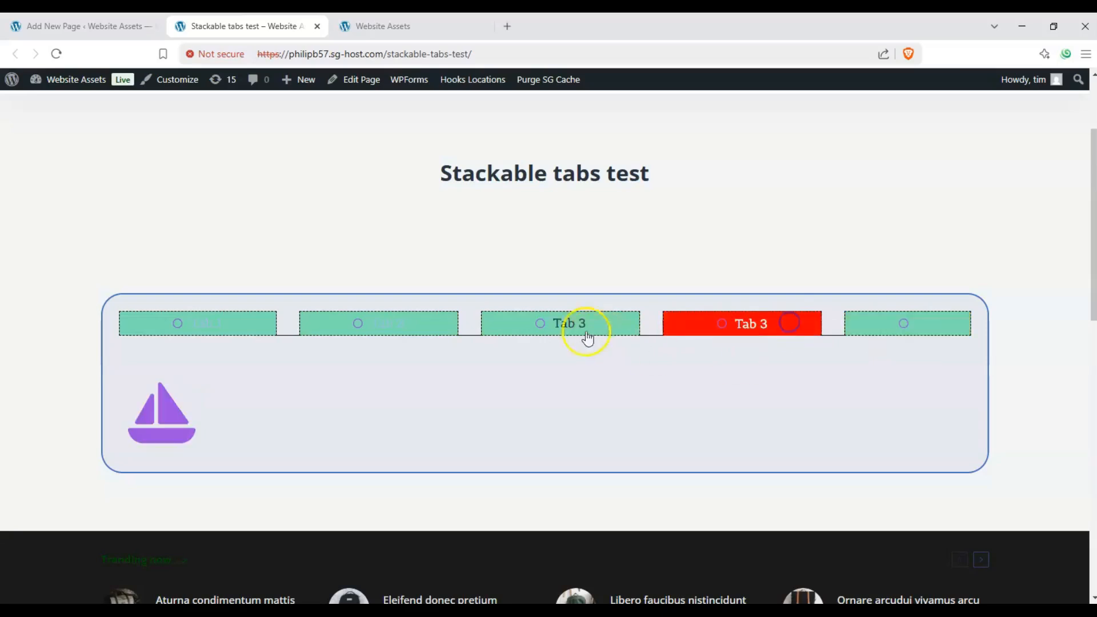
pyautogui.click(582, 332)
pyautogui.click(379, 325)
pyautogui.click(239, 324)
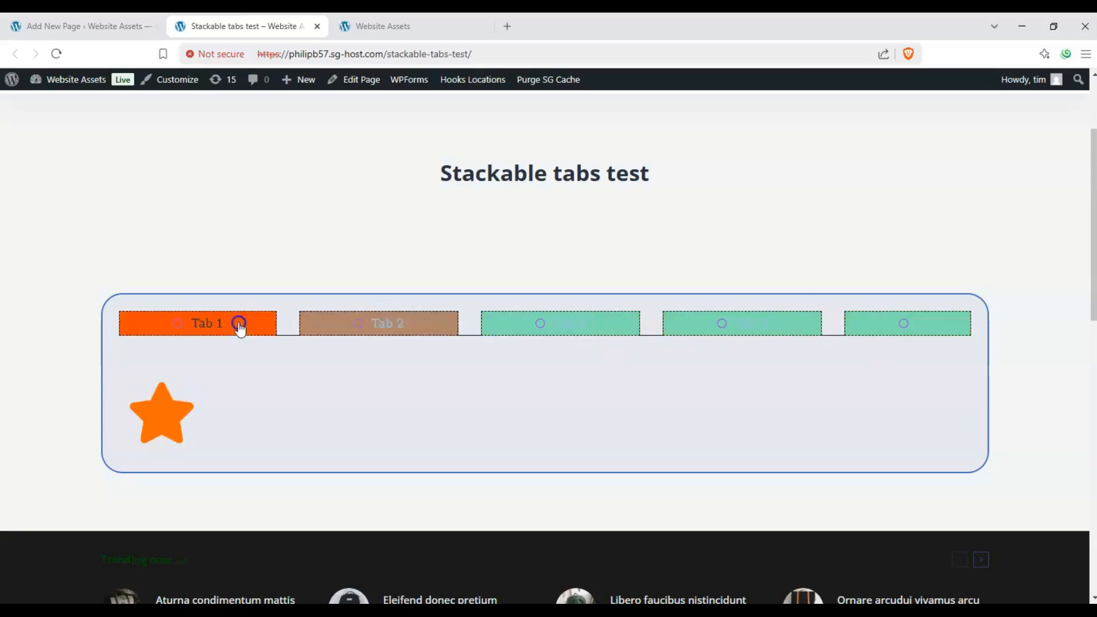
pyautogui.click(362, 337)
pyautogui.click(540, 329)
pyautogui.click(808, 329)
pyautogui.click(897, 331)
pyautogui.click(799, 333)
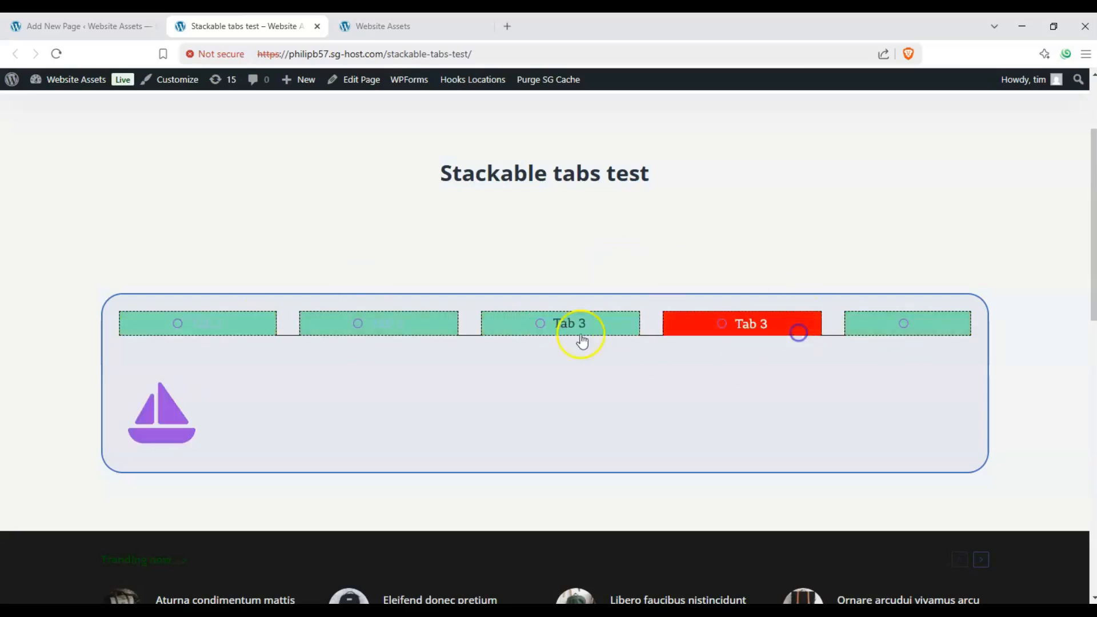
pyautogui.click(582, 342)
pyautogui.click(379, 331)
pyautogui.click(245, 324)
pyautogui.click(357, 321)
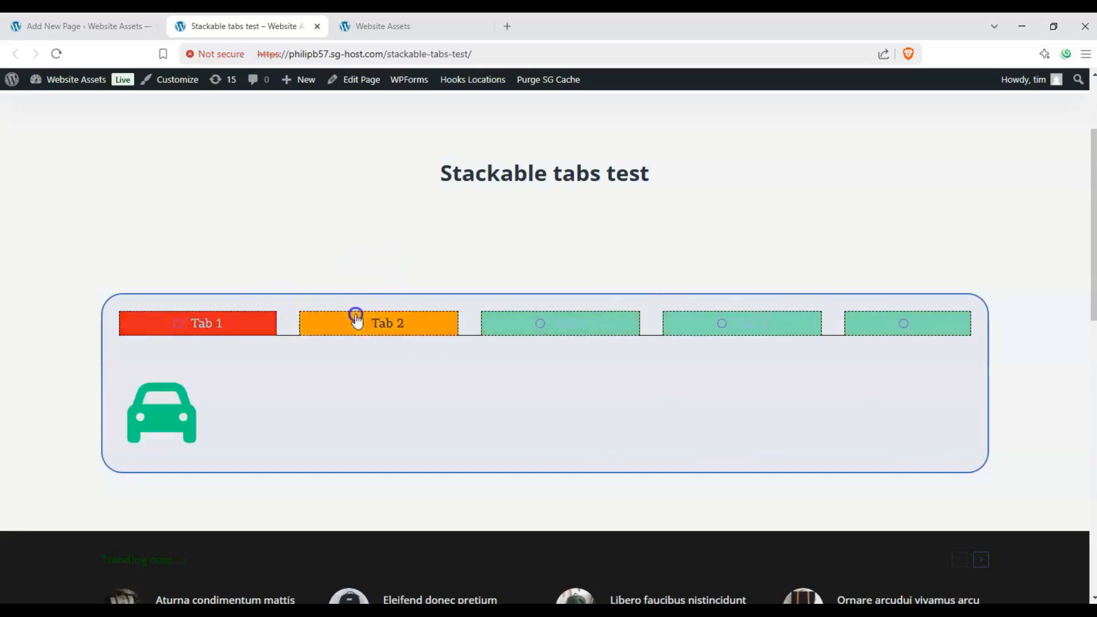
pyautogui.click(612, 317)
pyautogui.click(811, 321)
pyautogui.click(857, 325)
pyautogui.click(760, 331)
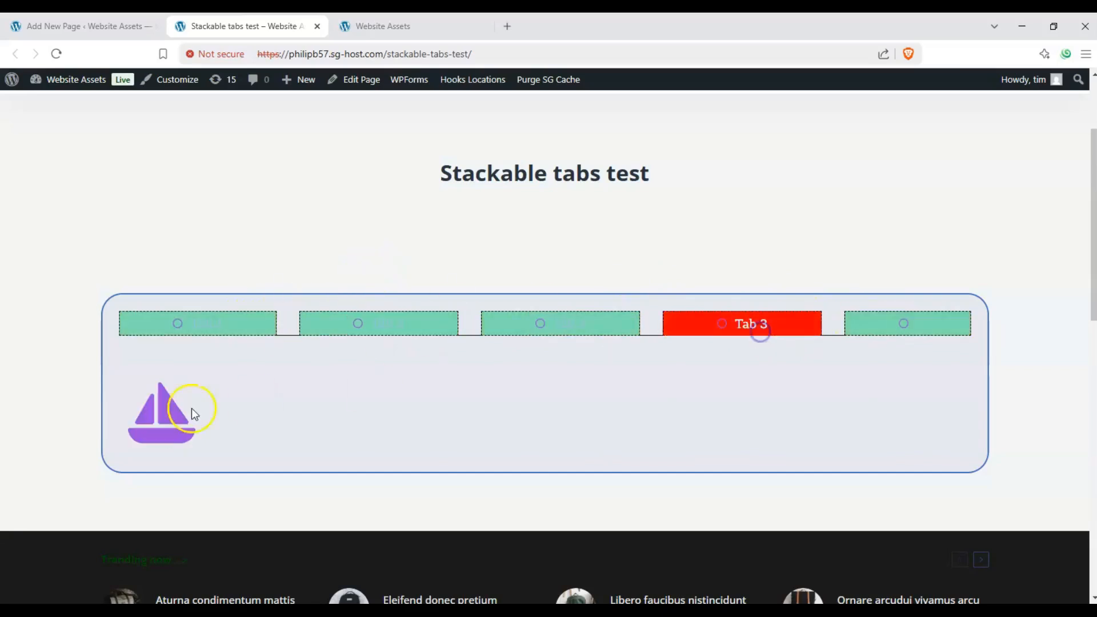
pyautogui.click(503, 323)
pyautogui.click(369, 328)
pyautogui.click(226, 326)
pyautogui.click(366, 326)
pyautogui.click(562, 327)
pyautogui.click(719, 324)
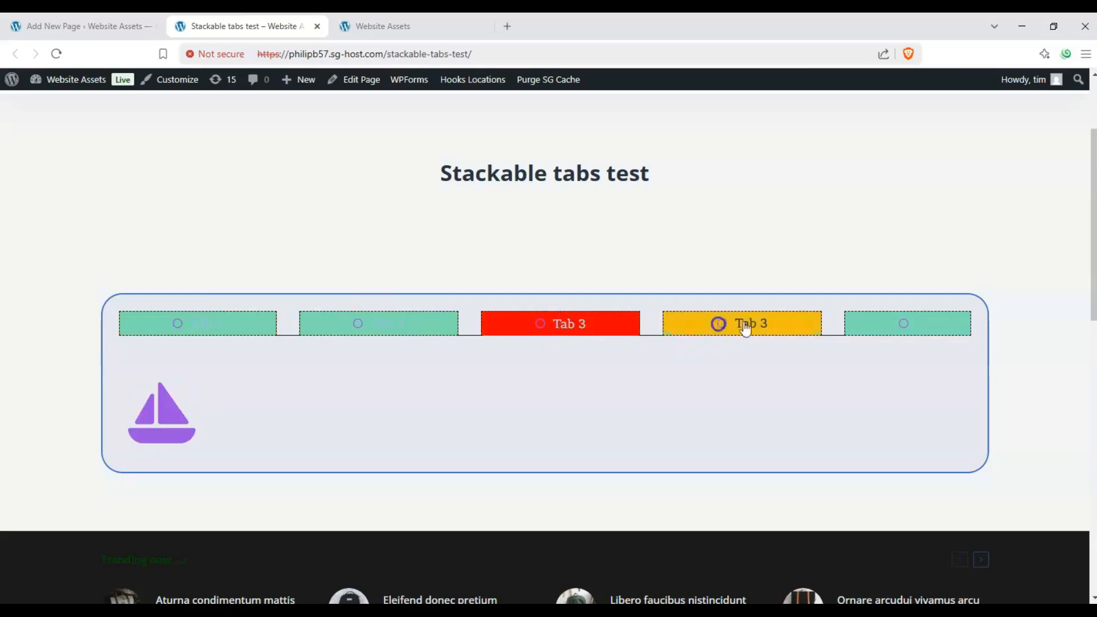
pyautogui.click(858, 326)
pyautogui.click(768, 330)
pyautogui.click(553, 333)
pyautogui.click(246, 326)
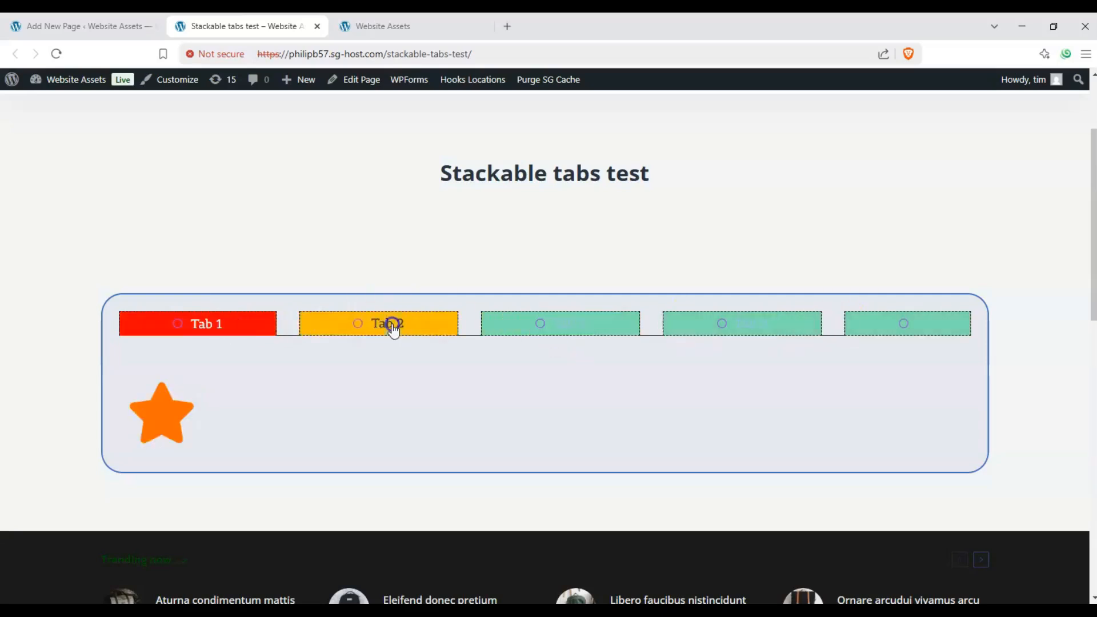
pyautogui.click(392, 326)
pyautogui.click(571, 324)
pyautogui.click(737, 325)
pyautogui.click(886, 324)
pyautogui.click(786, 326)
pyautogui.click(574, 328)
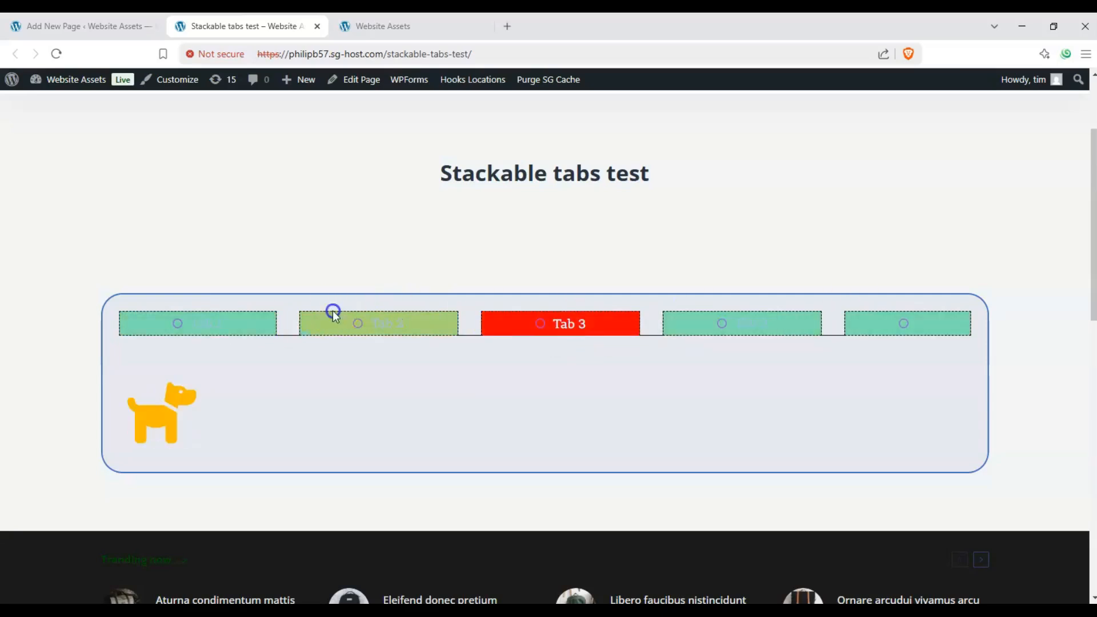
pyautogui.click(386, 319)
pyautogui.click(243, 324)
pyautogui.click(375, 324)
pyautogui.click(570, 321)
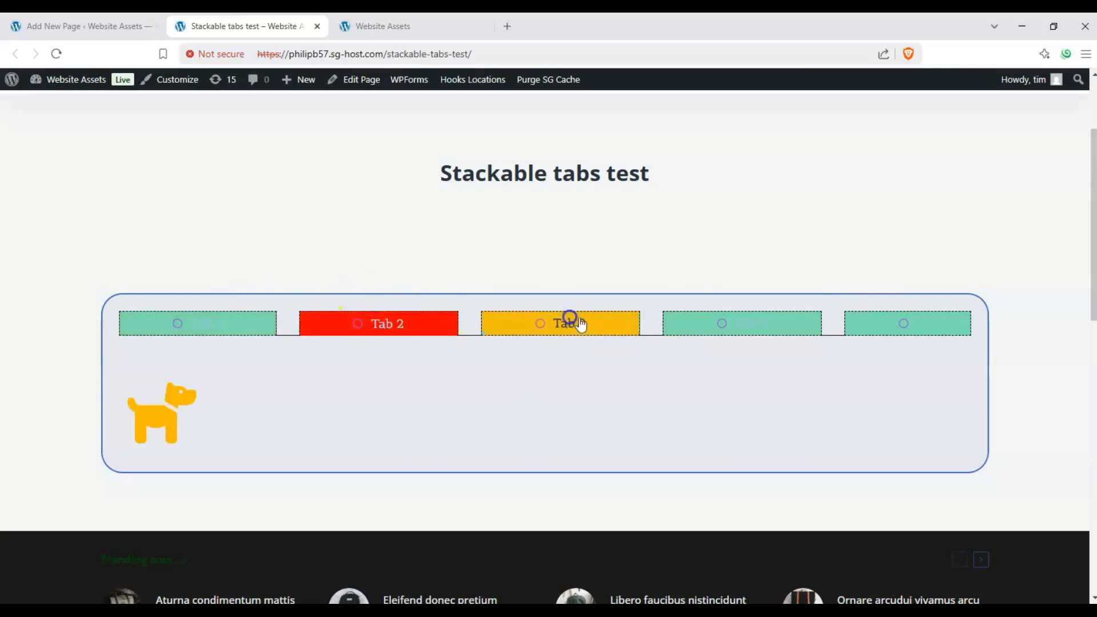
pyautogui.click(744, 323)
pyautogui.click(900, 325)
pyautogui.click(792, 320)
pyautogui.click(572, 321)
pyautogui.click(411, 317)
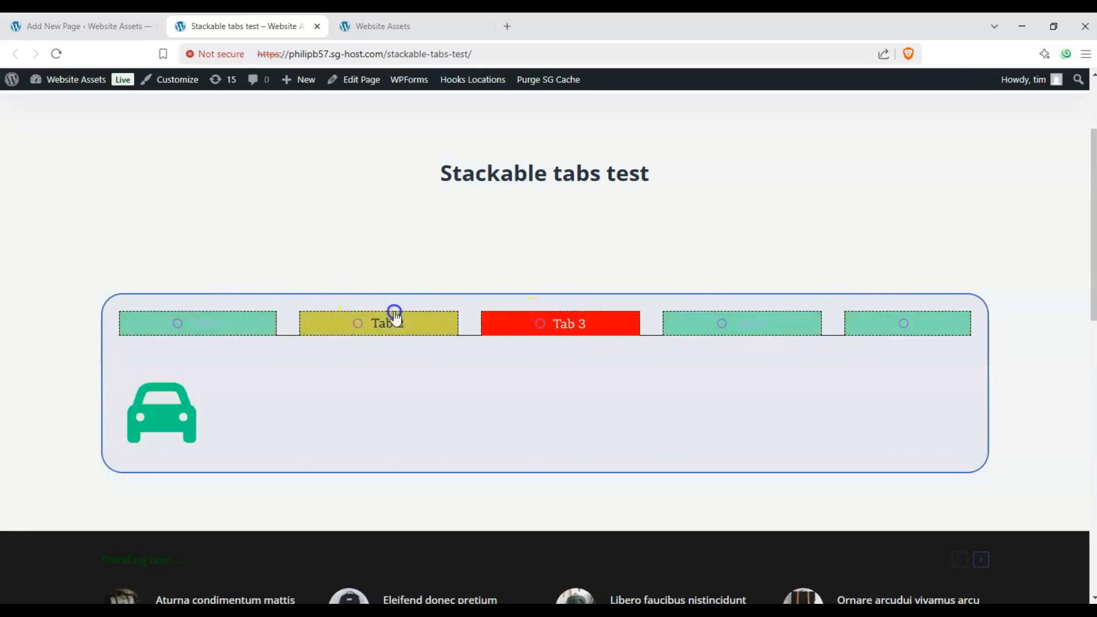
pyautogui.click(183, 324)
pyautogui.click(403, 322)
pyautogui.click(566, 321)
pyautogui.click(698, 317)
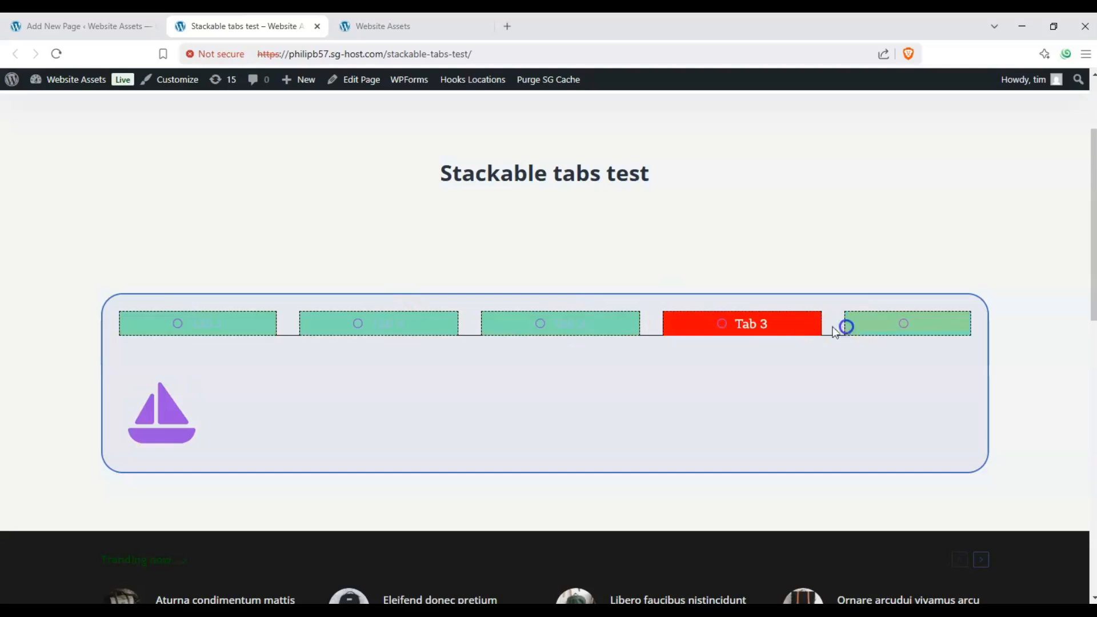
pyautogui.click(873, 319)
pyautogui.click(798, 330)
pyautogui.click(572, 322)
pyautogui.click(366, 325)
pyautogui.click(200, 324)
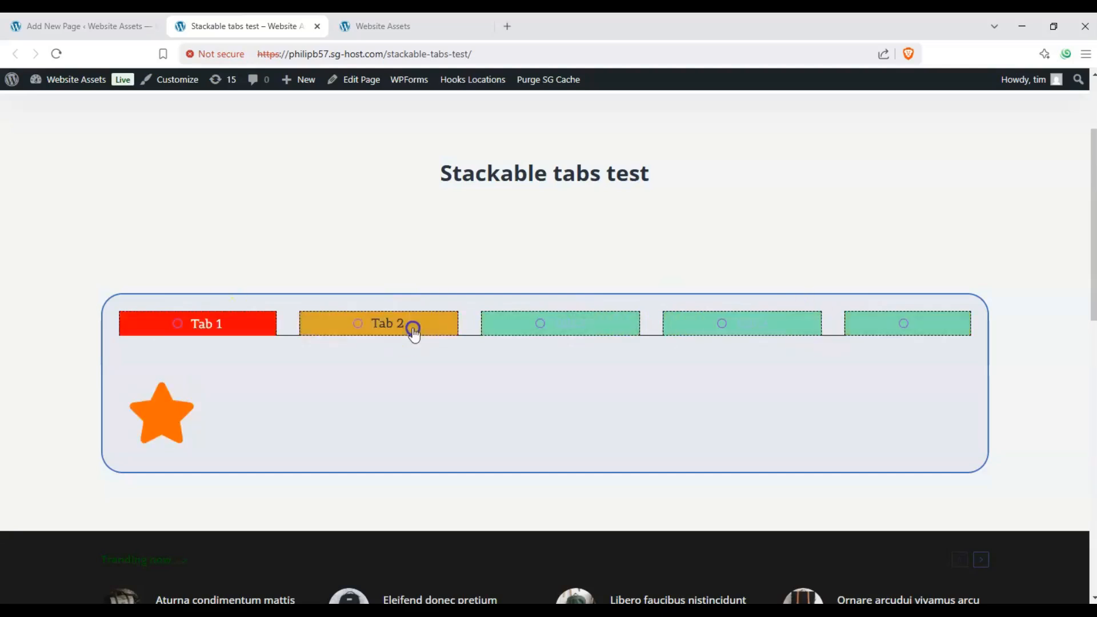
pyautogui.click(414, 331)
pyautogui.click(591, 318)
pyautogui.click(708, 325)
pyautogui.click(566, 329)
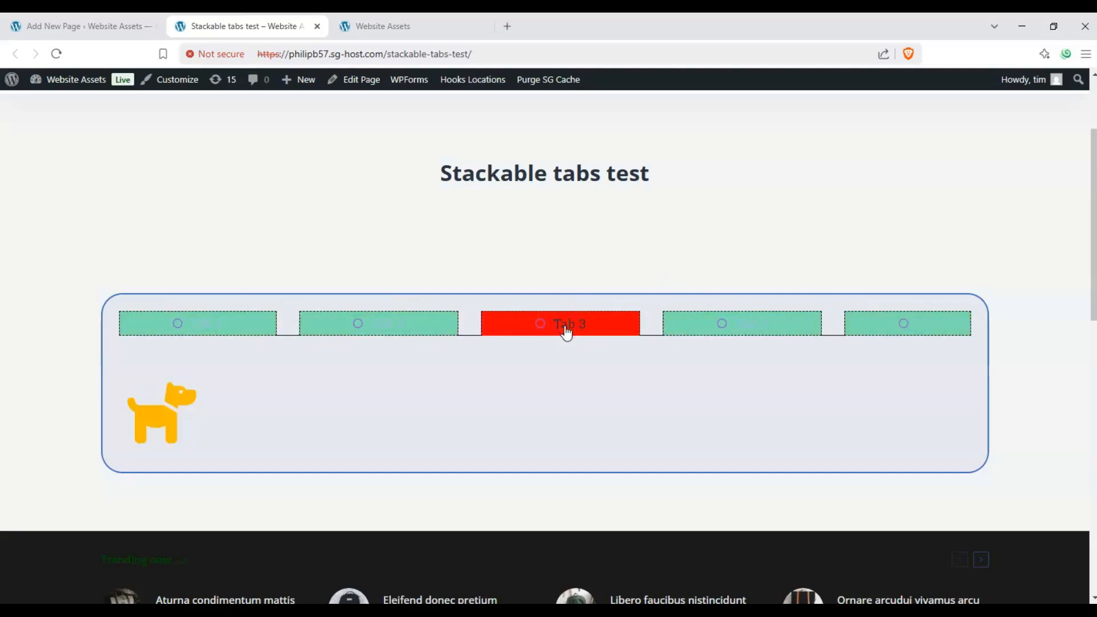